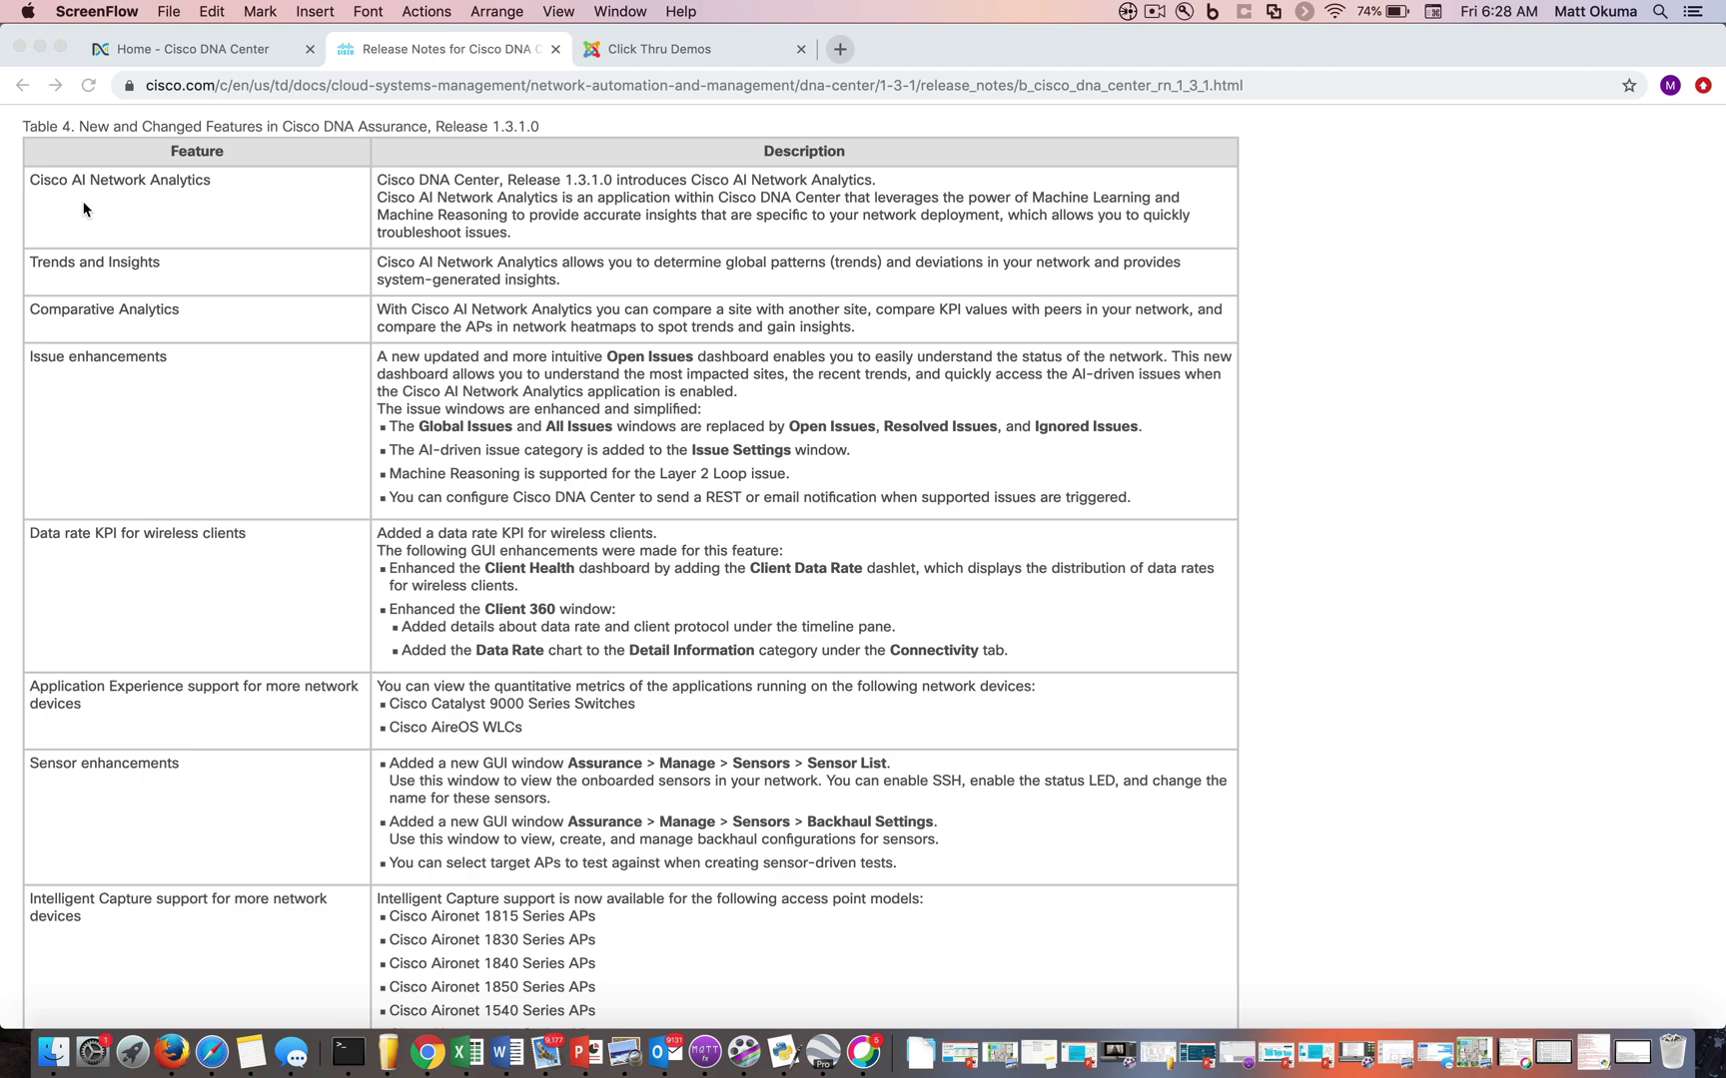
- Switch to the Cisco DNA Center page and open the Open Issues dashboard in Assurance
{"action": "left_click", "coordinate": [165, 53]}
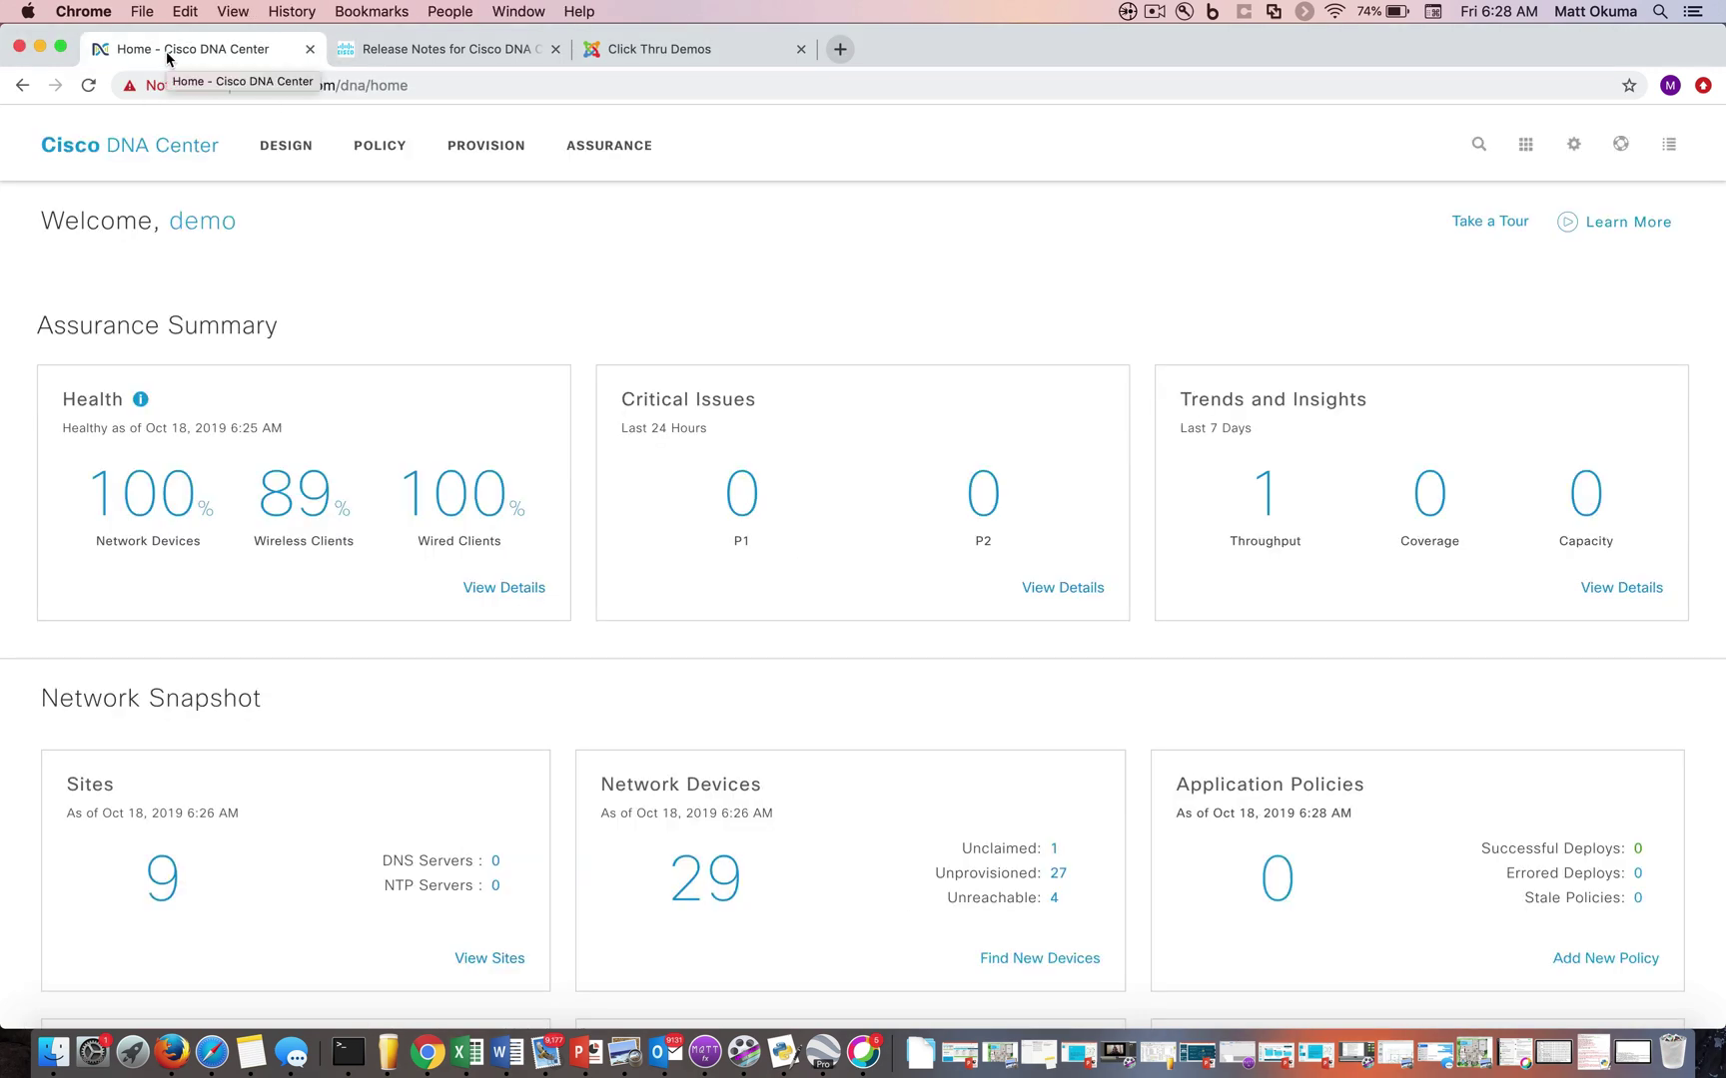
{"action": "left_click", "coordinate": [598, 155]}
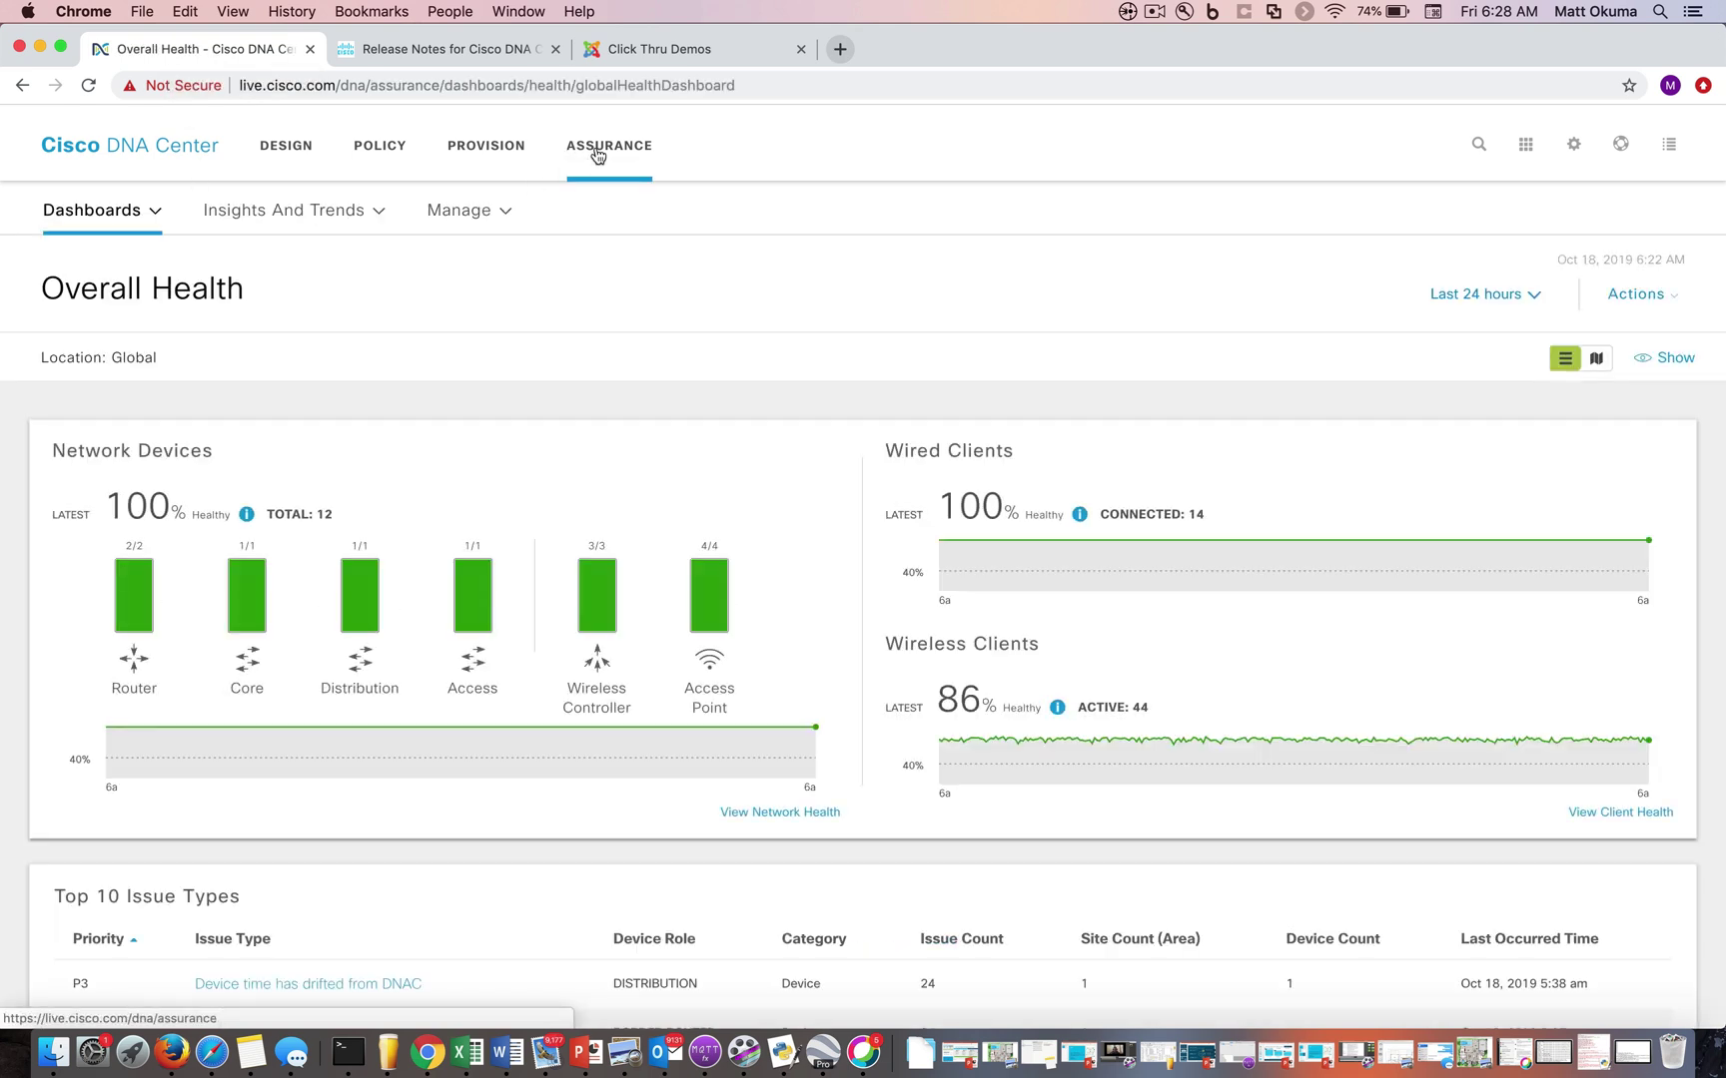
{"action": "left_click", "coordinate": [130, 214]}
{"action": "mouse_move", "coordinate": [124, 258]}
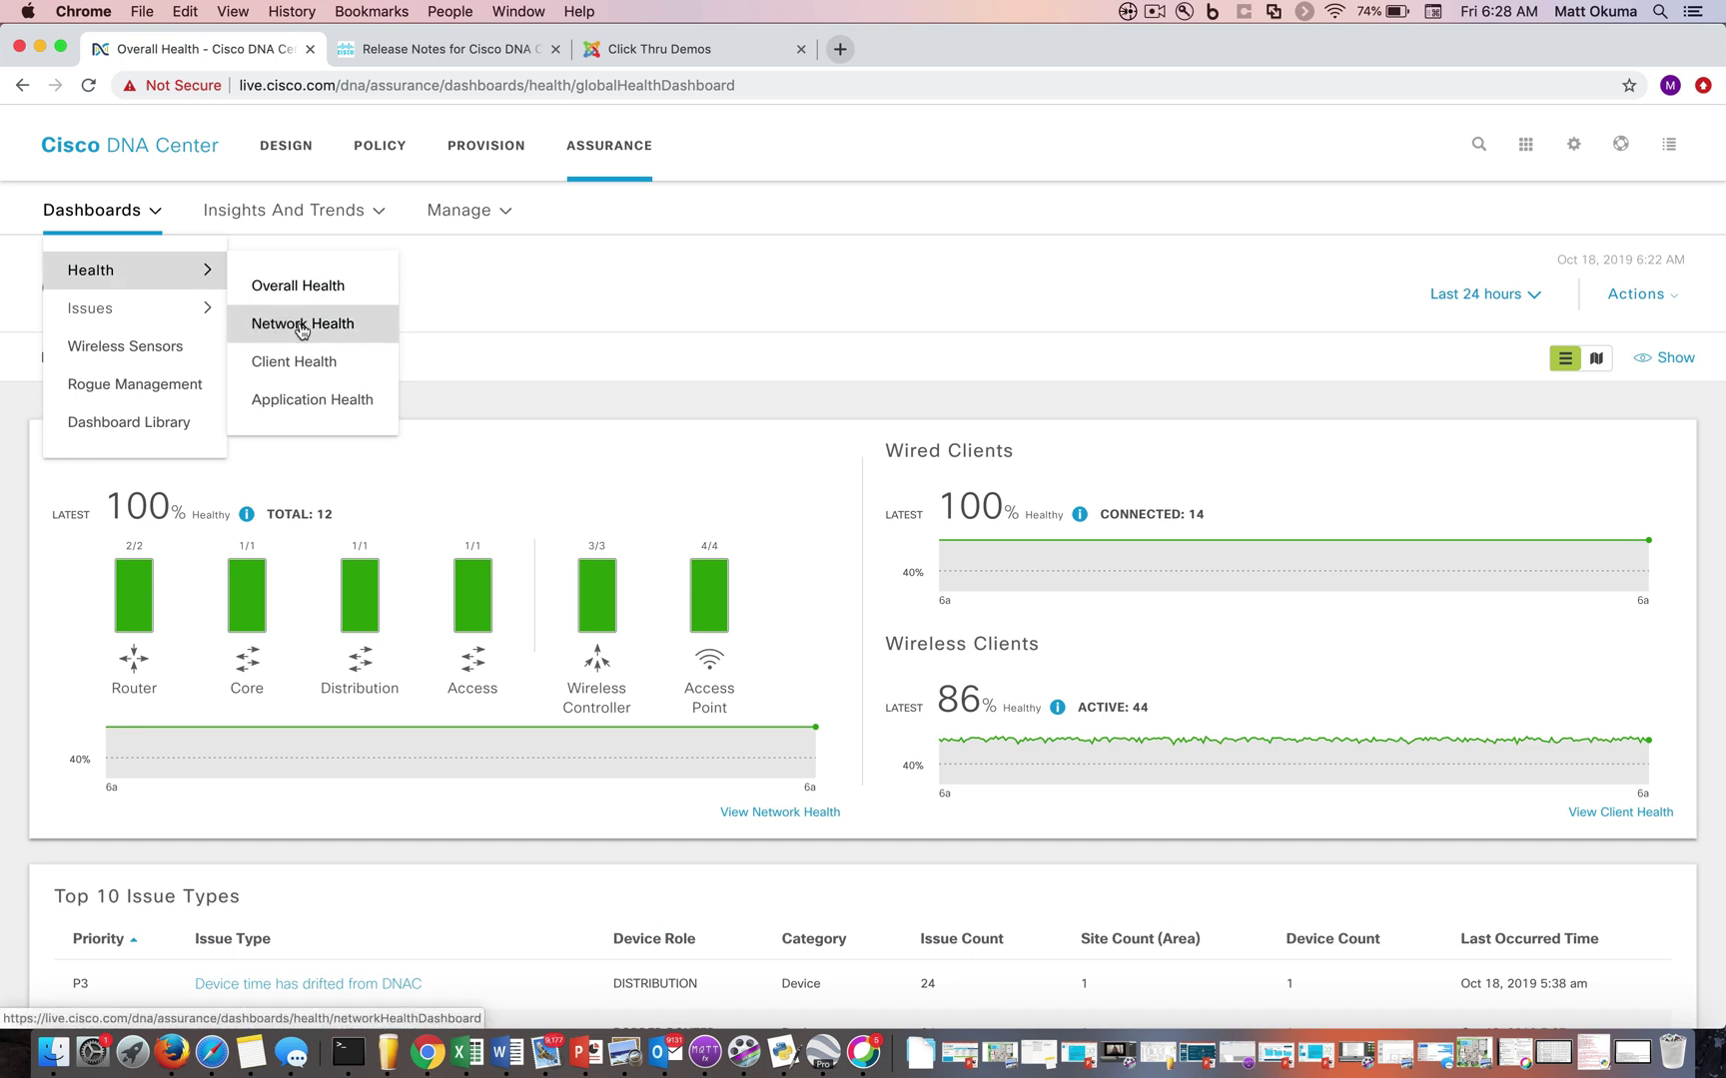
{"action": "mouse_move", "coordinate": [200, 307]}
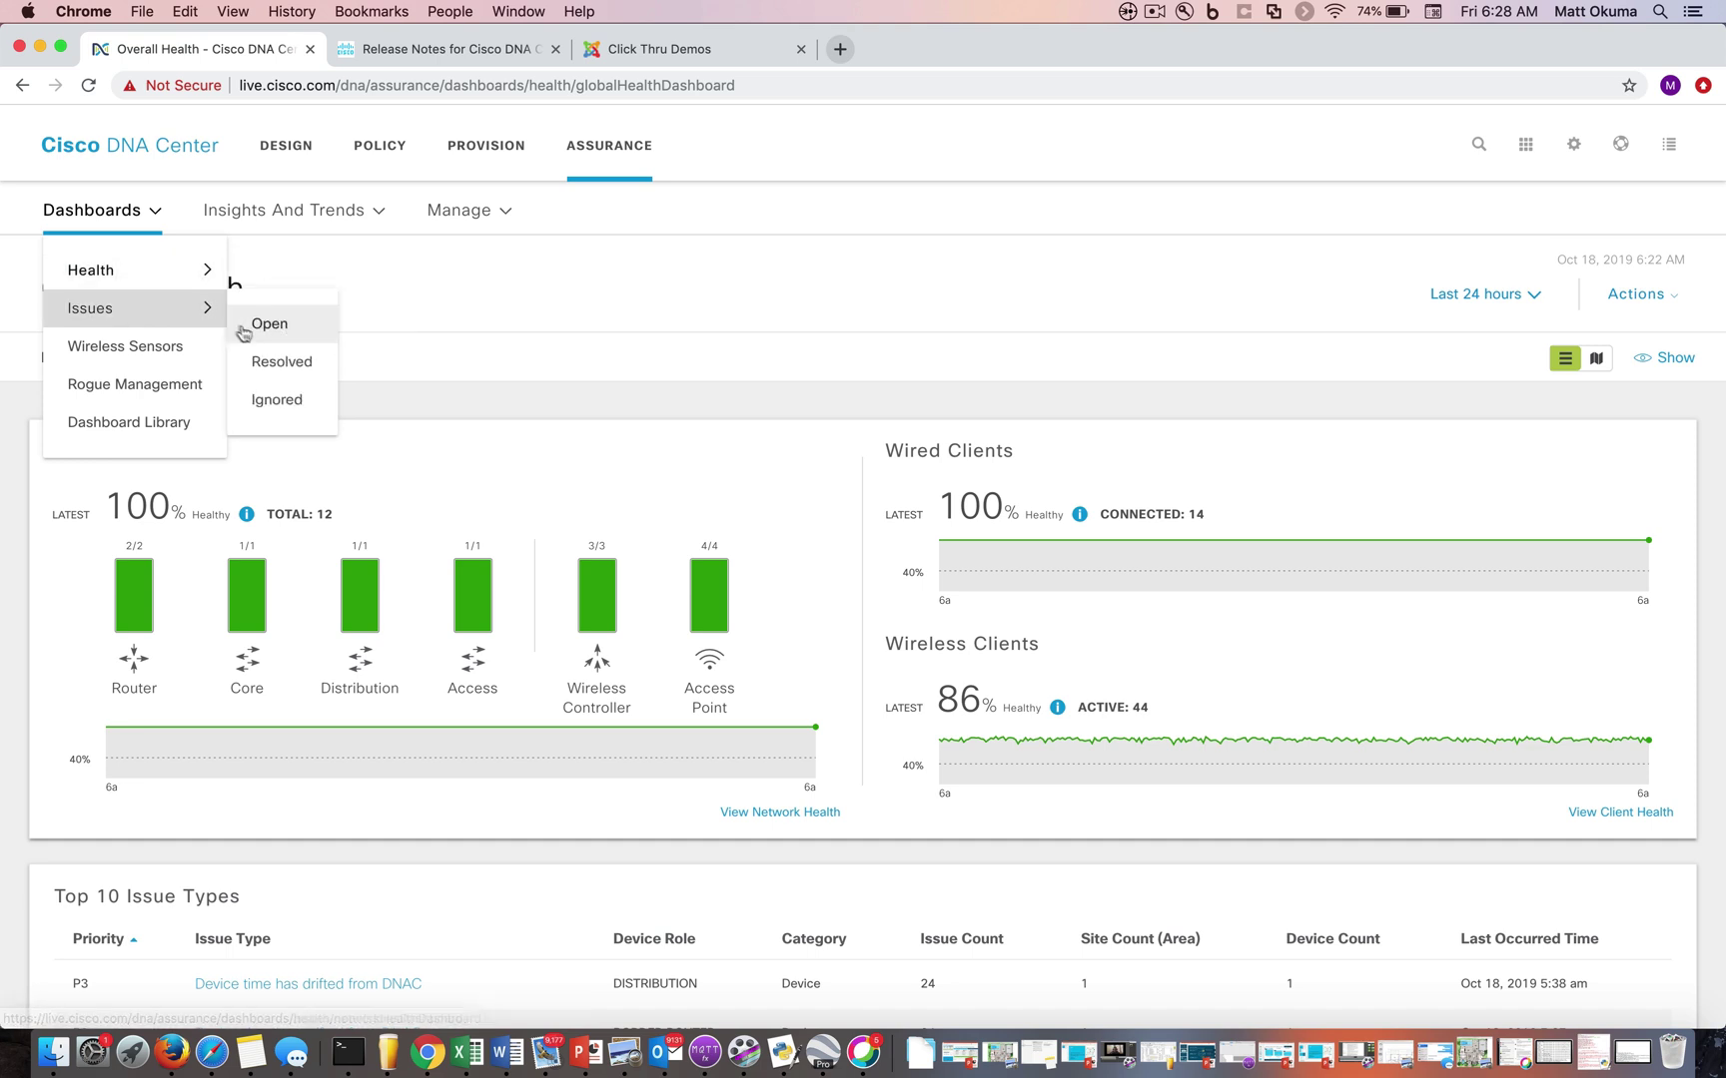
{"action": "left_click", "coordinate": [248, 326]}
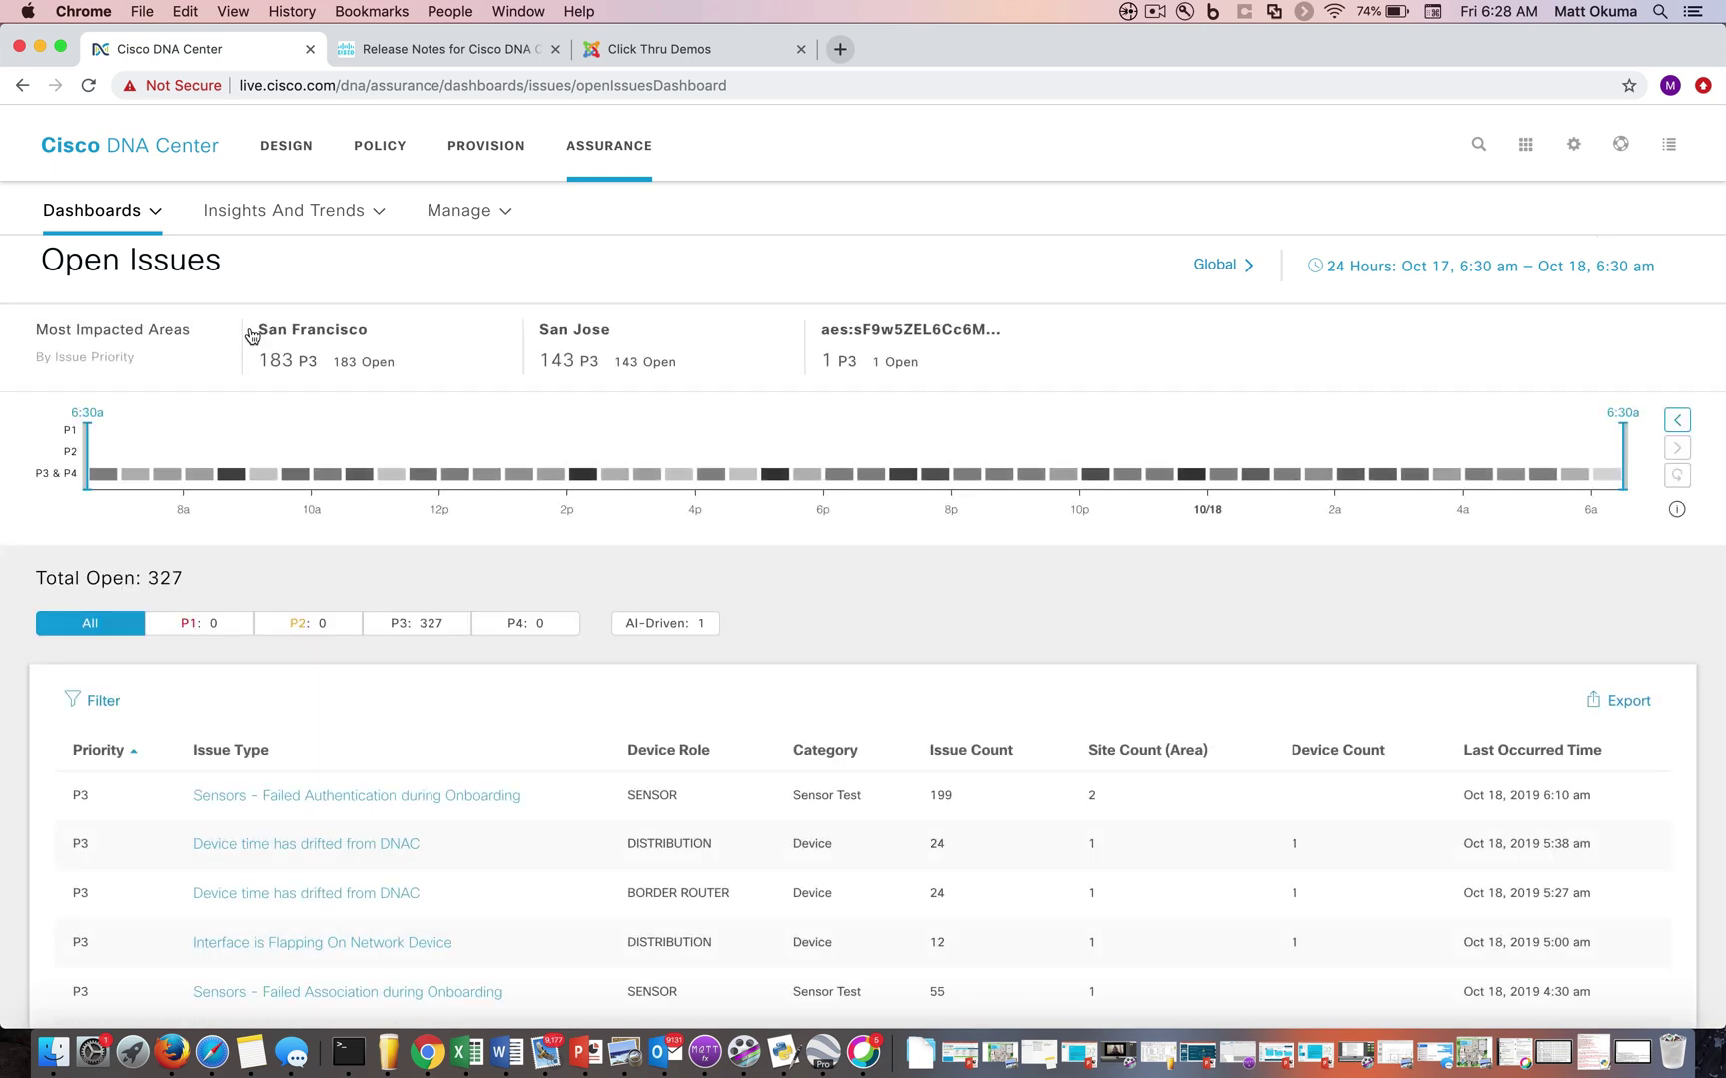
- Set the Open Issues time range to 7 Days and apply it
{"action": "left_click", "coordinate": [1436, 268]}
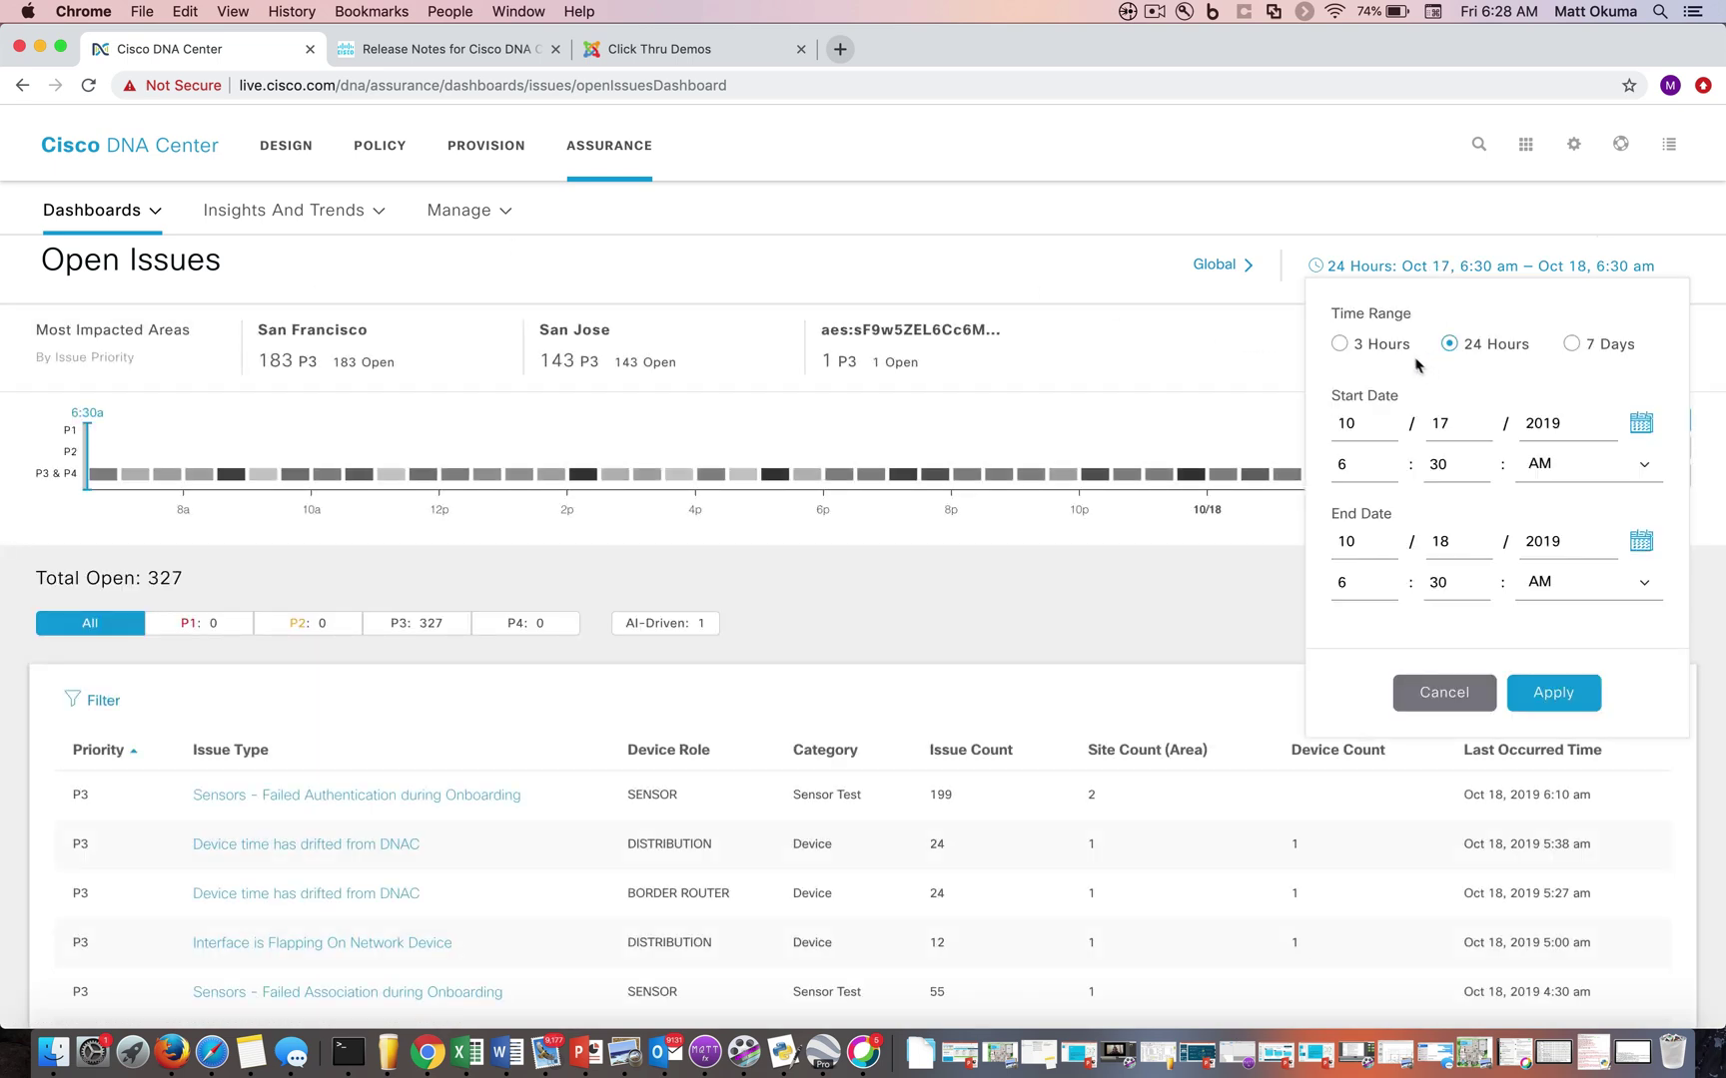
{"action": "left_click", "coordinate": [1571, 345]}
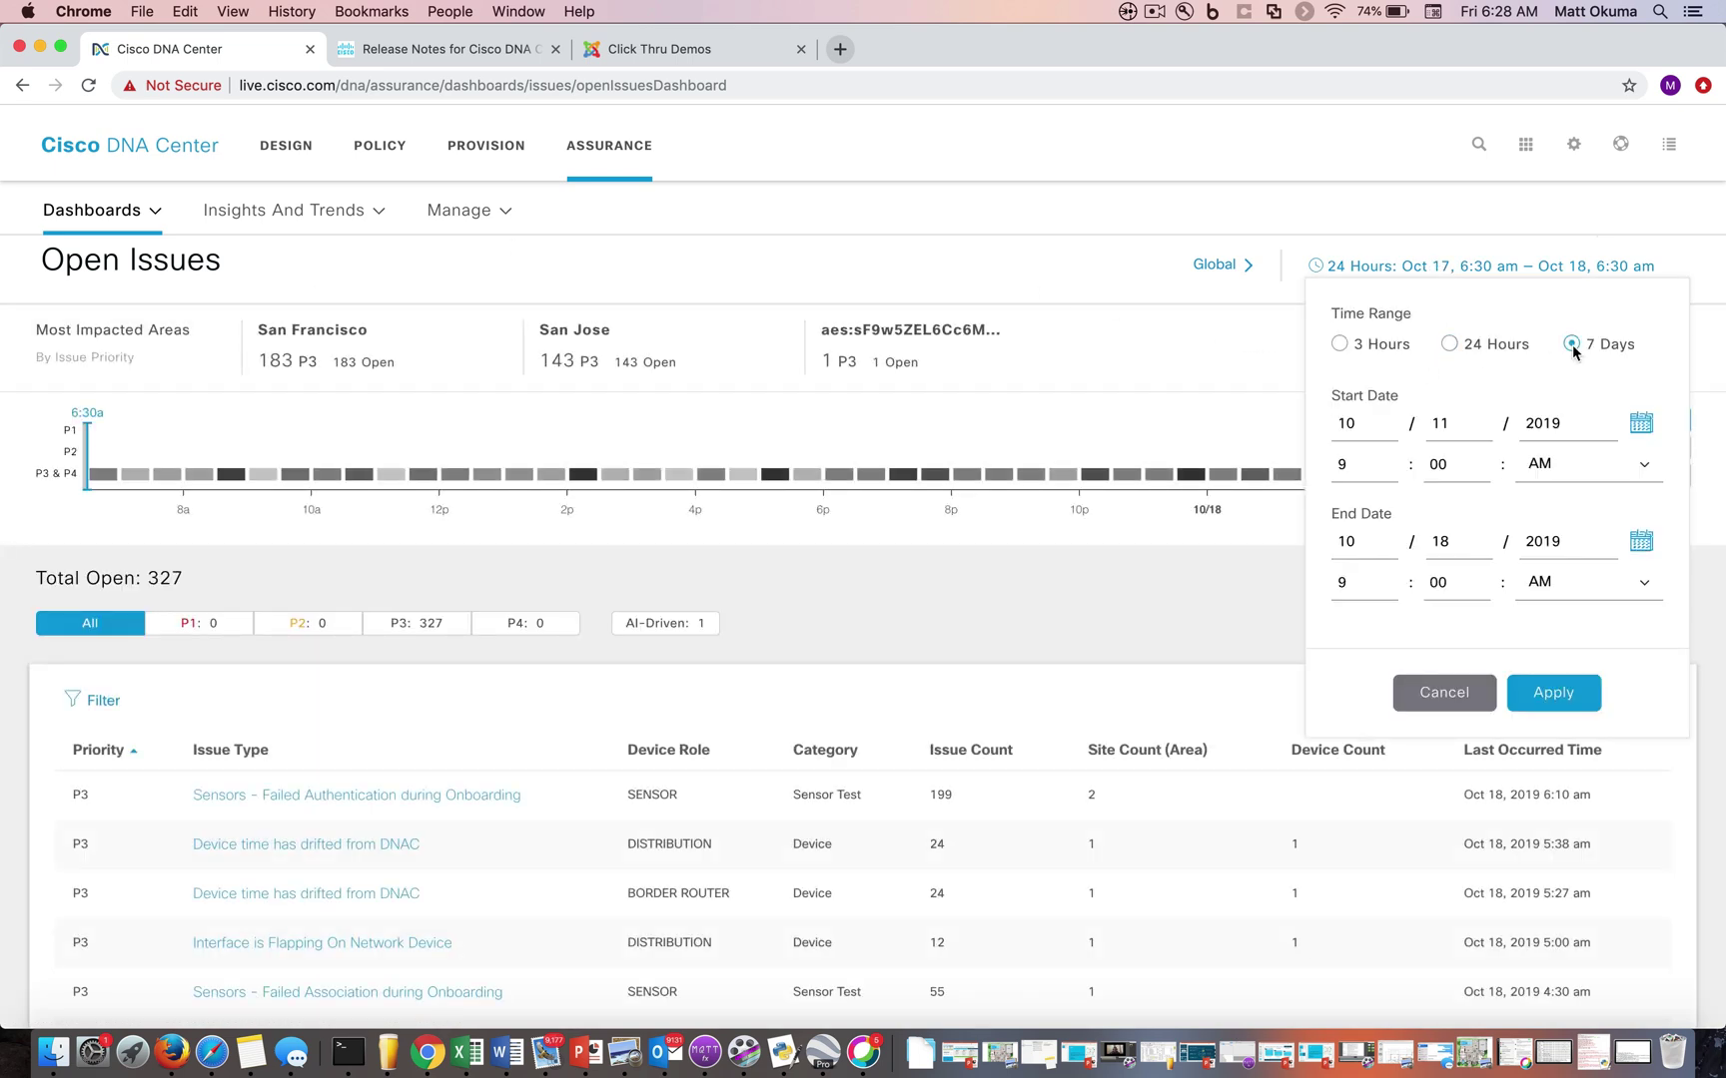
{"action": "left_click", "coordinate": [1530, 685]}
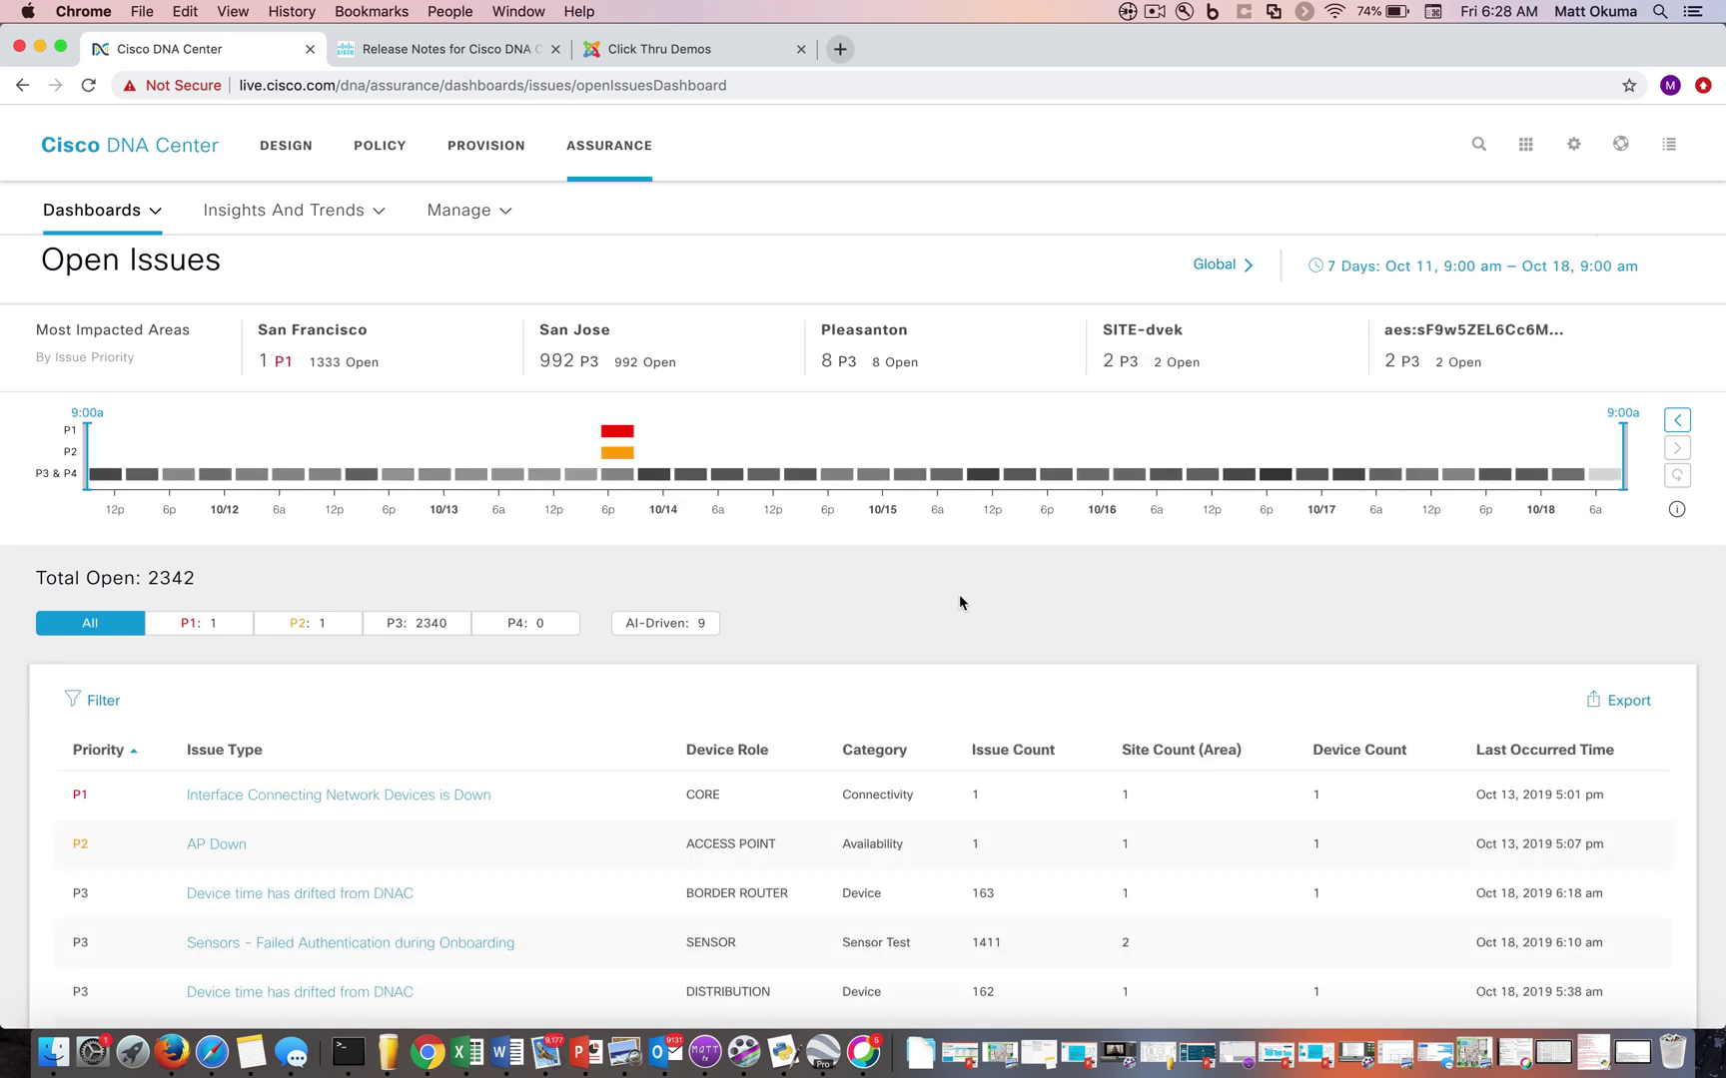
- Restrict the open issues list to AI-Driven issues and review the listed issue types
{"action": "mouse_move", "coordinate": [636, 624]}
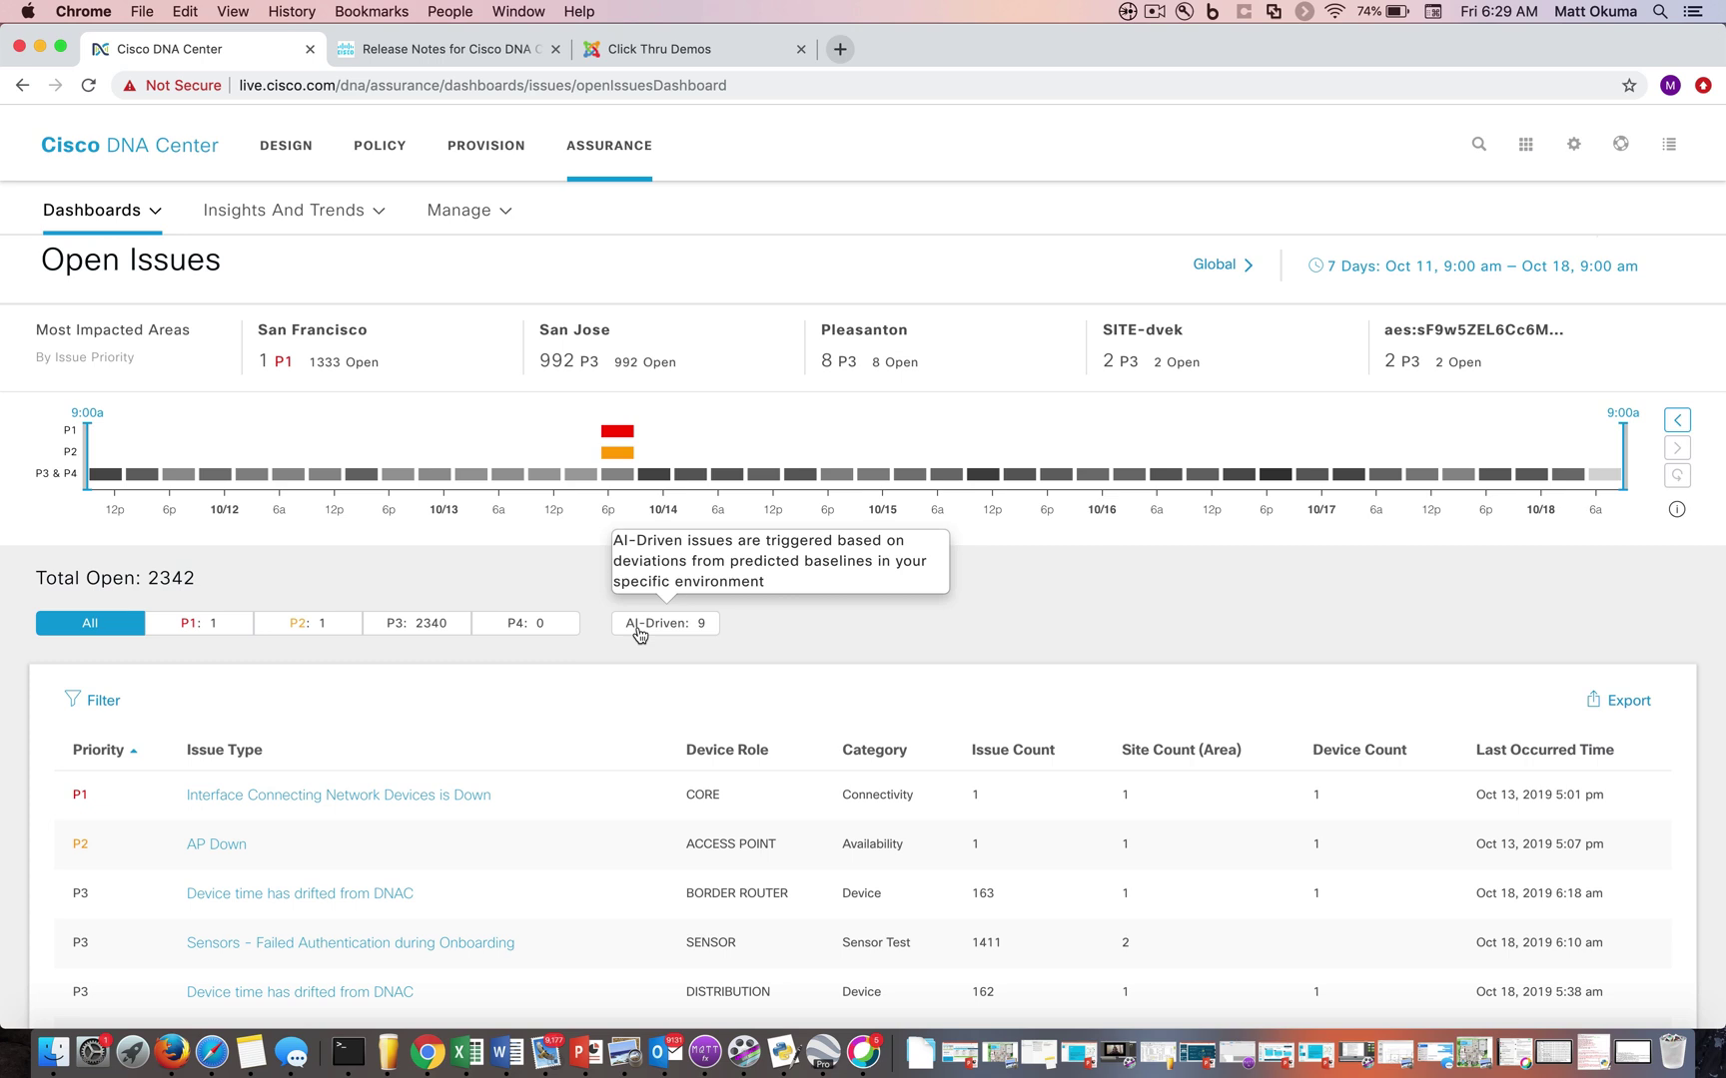
{"action": "left_click", "coordinate": [639, 632]}
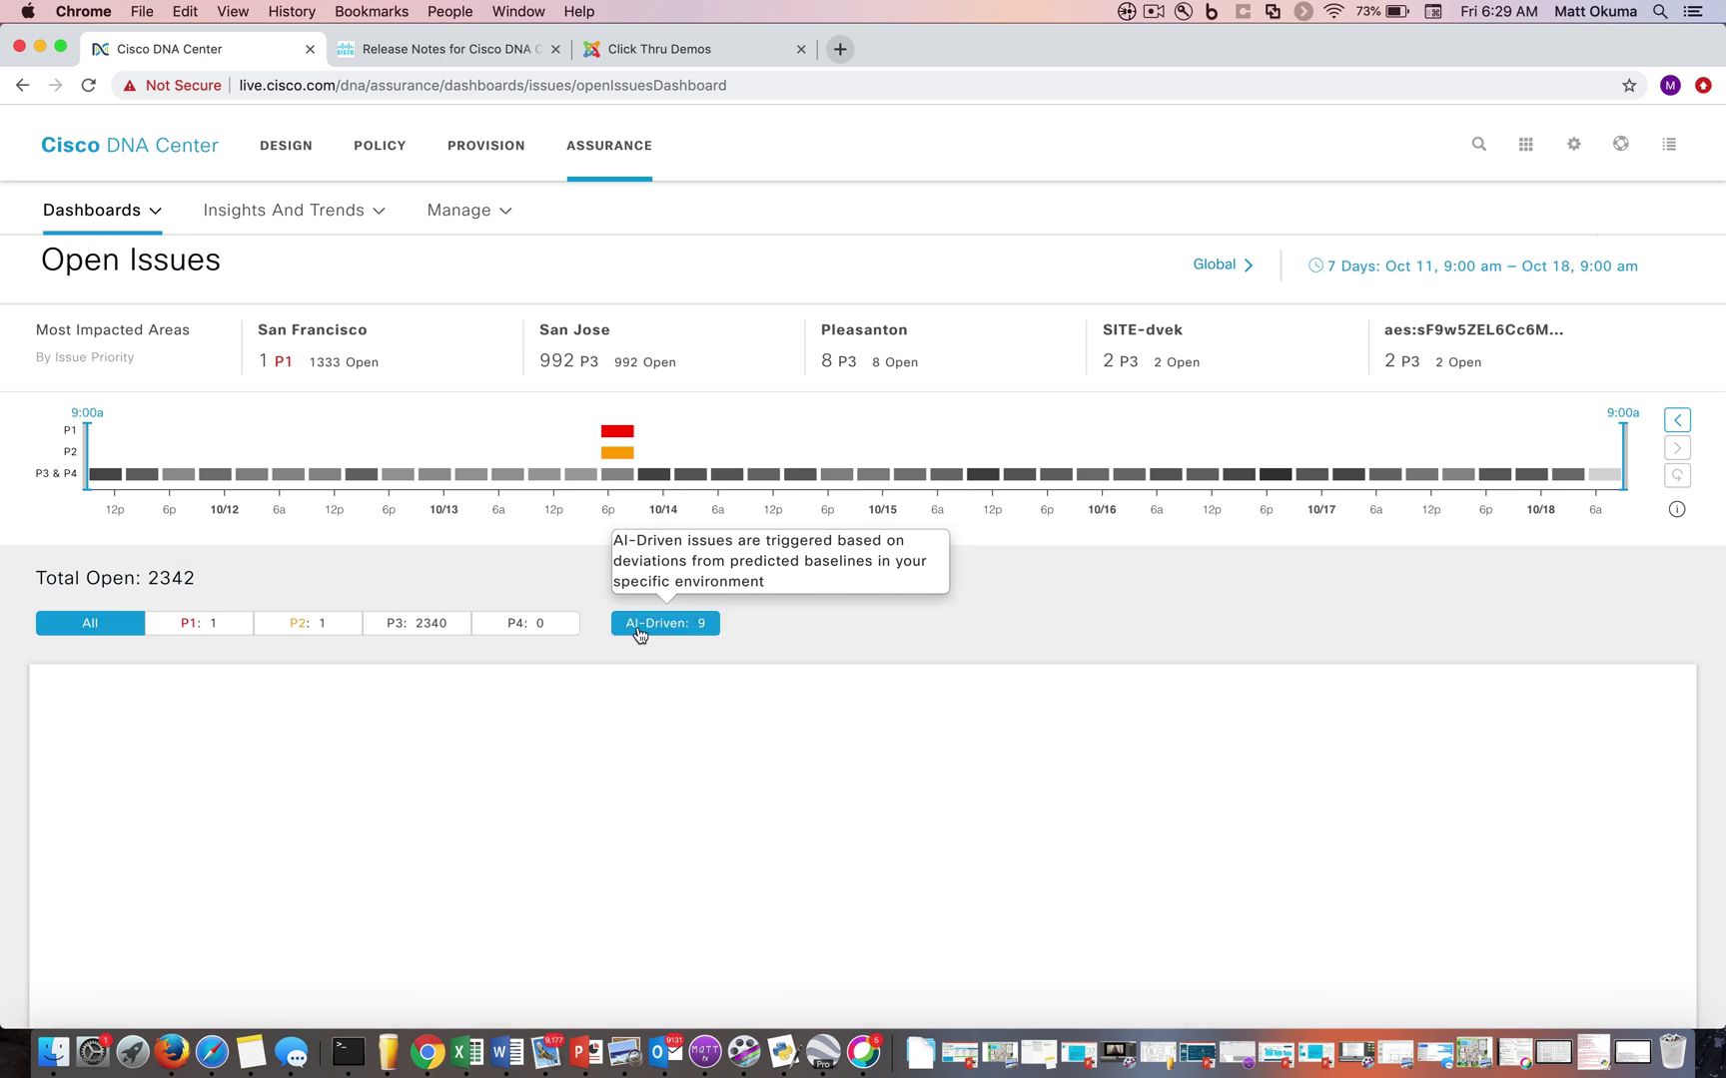
{"action": "scroll", "coordinate": [581, 763], "scroll_direction": "down", "scroll_amount": 1}
{"action": "scroll", "coordinate": [583, 767], "scroll_direction": "down", "scroll_amount": 3}
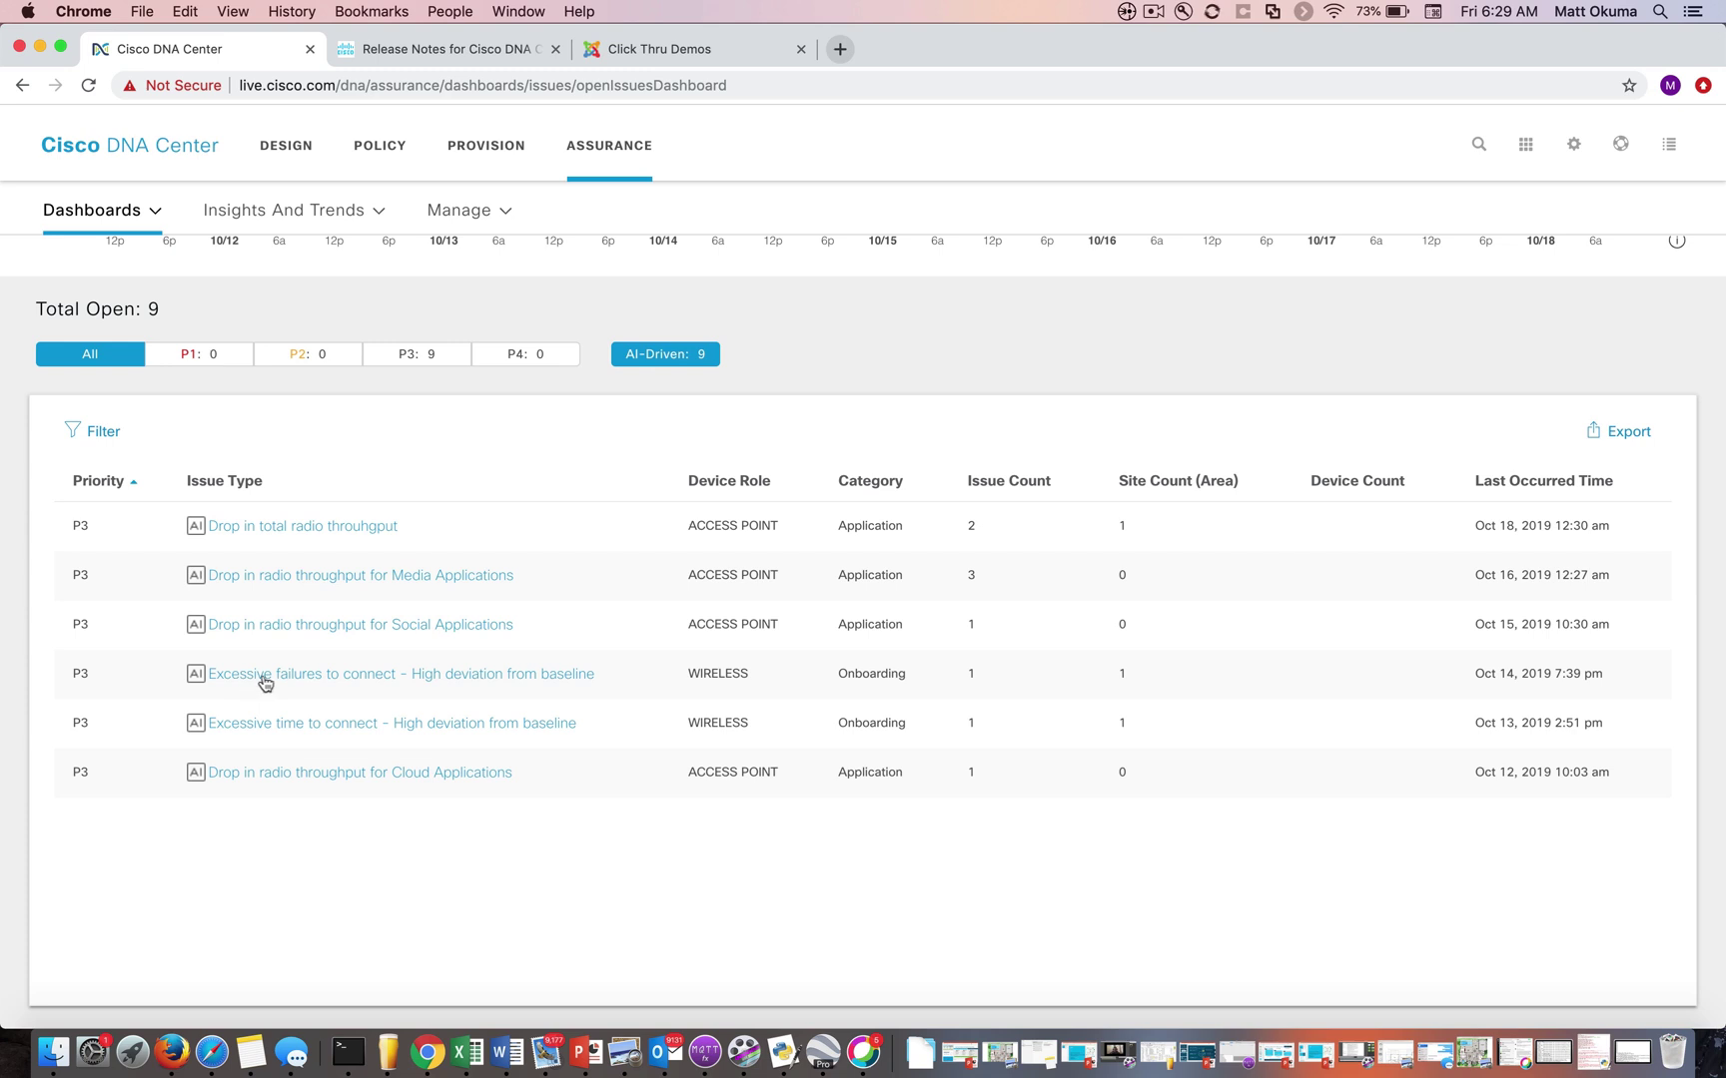
- Open the issue instance under "Excessive failures to connect - High deviation from baseline" and examine its failed onboarding sessions chart in the problem details
{"action": "left_click", "coordinate": [341, 686]}
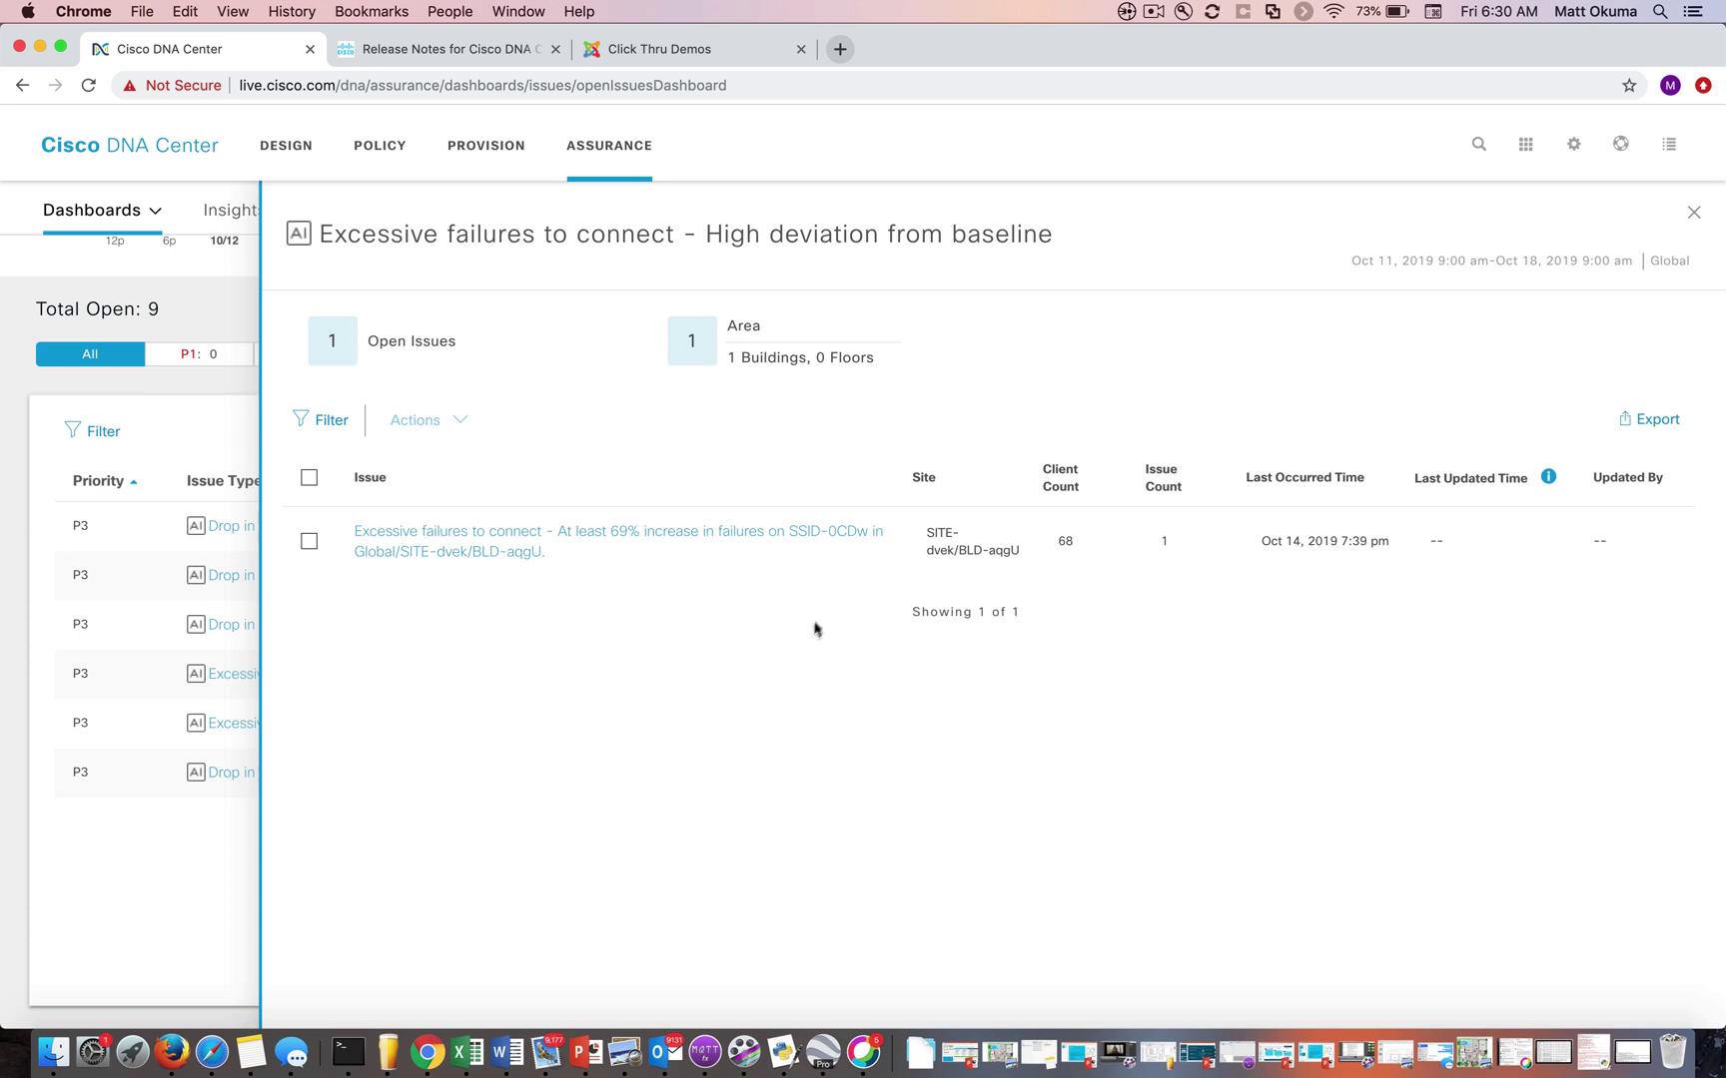
{"action": "left_click", "coordinate": [814, 532]}
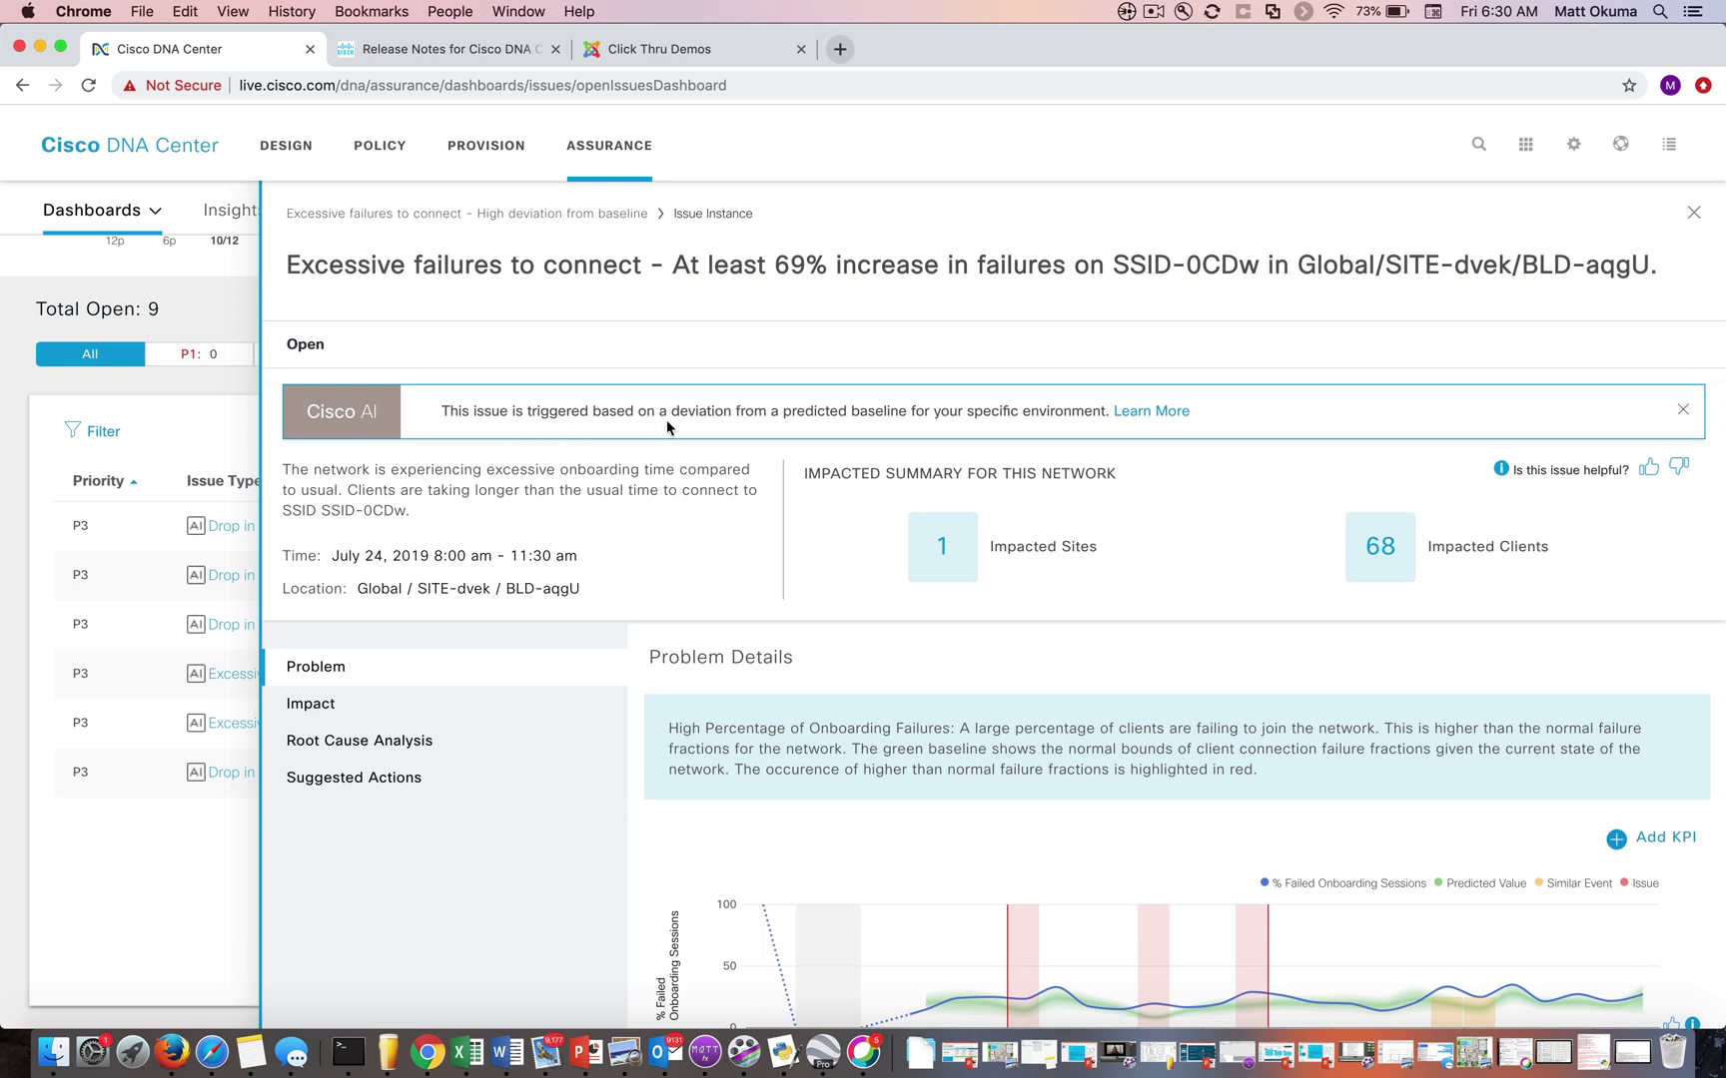
{"action": "scroll", "coordinate": [666, 423], "scroll_direction": "down", "scroll_amount": 4}
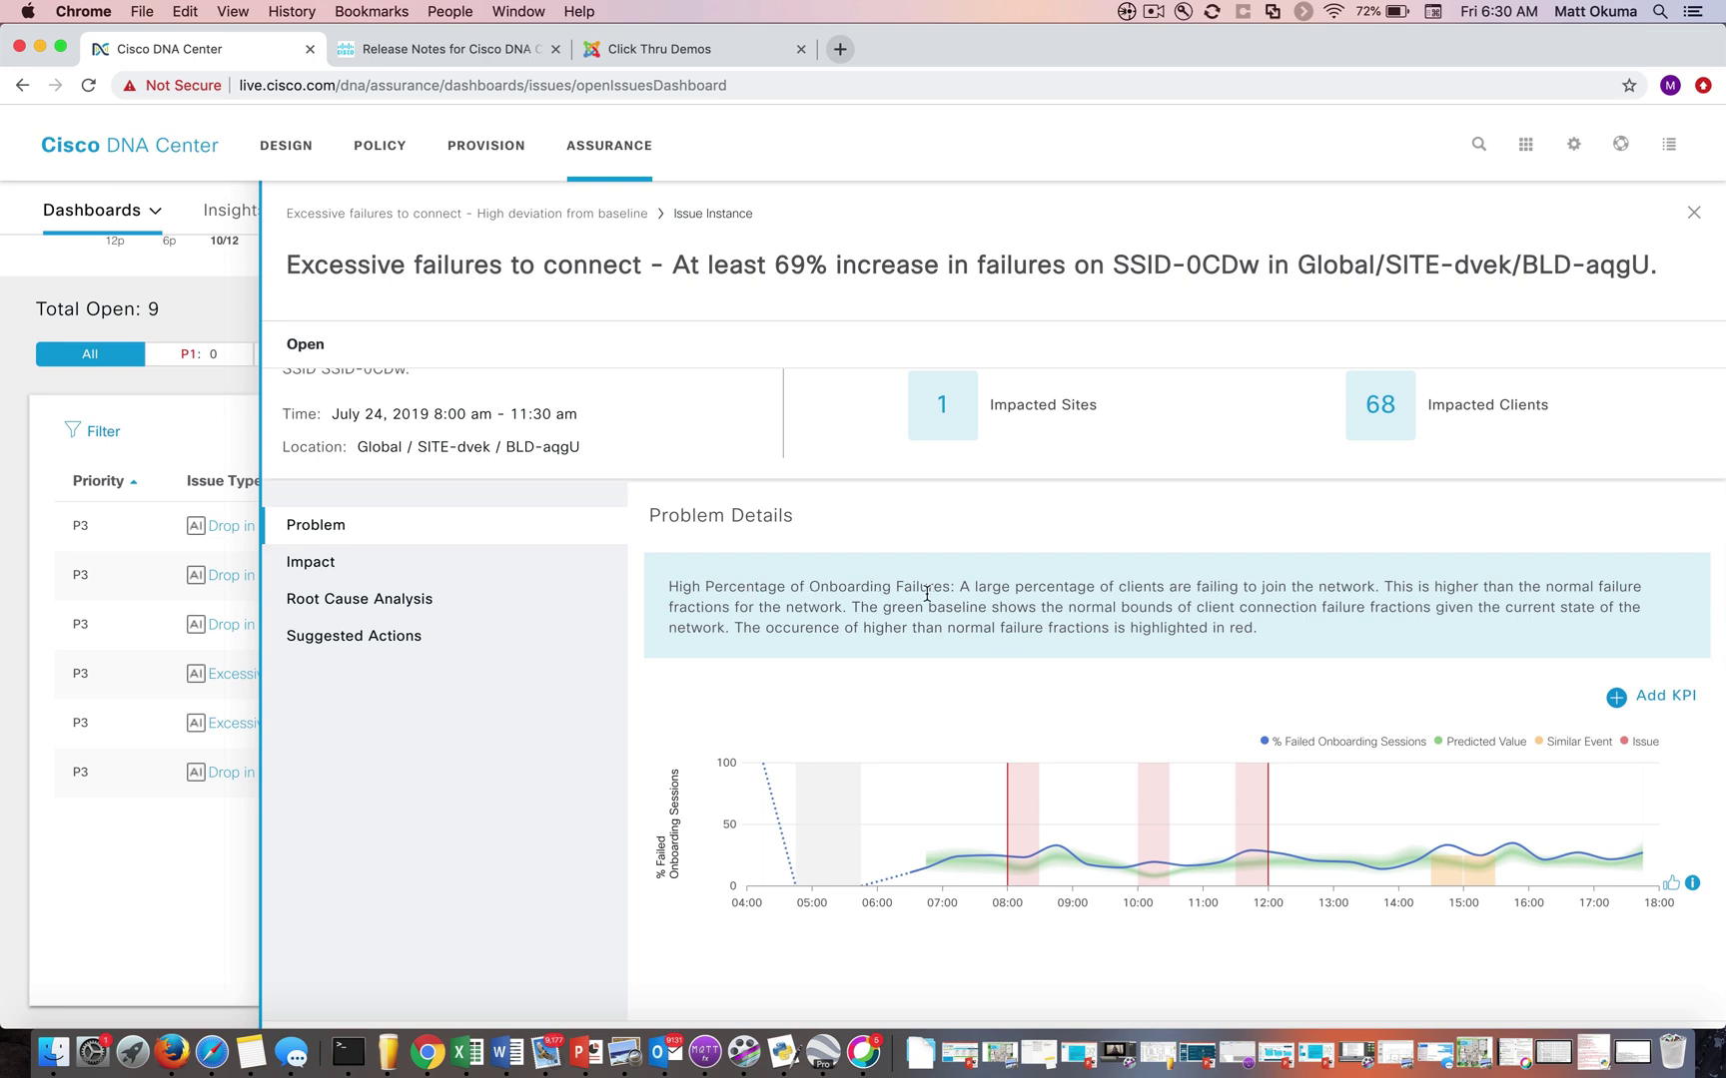
{"action": "mouse_move", "coordinate": [1013, 867]}
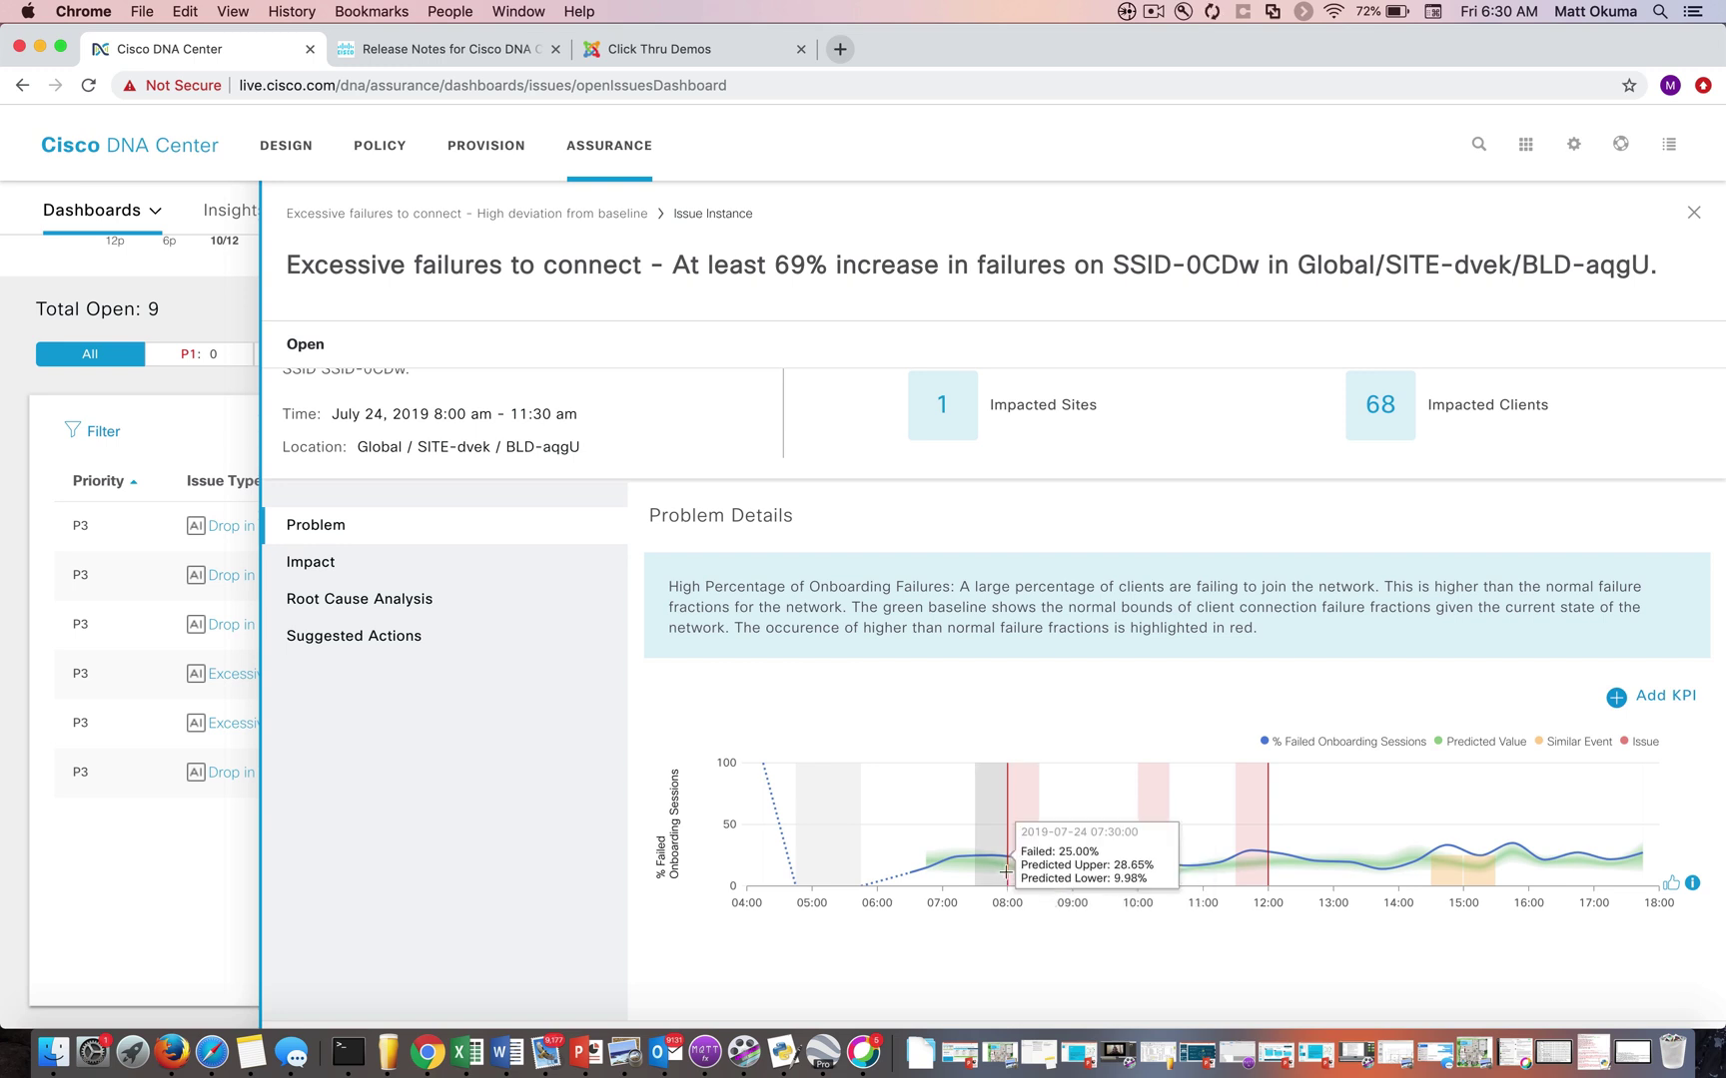
{"action": "scroll", "coordinate": [1014, 867], "scroll_direction": "down", "scroll_amount": 1}
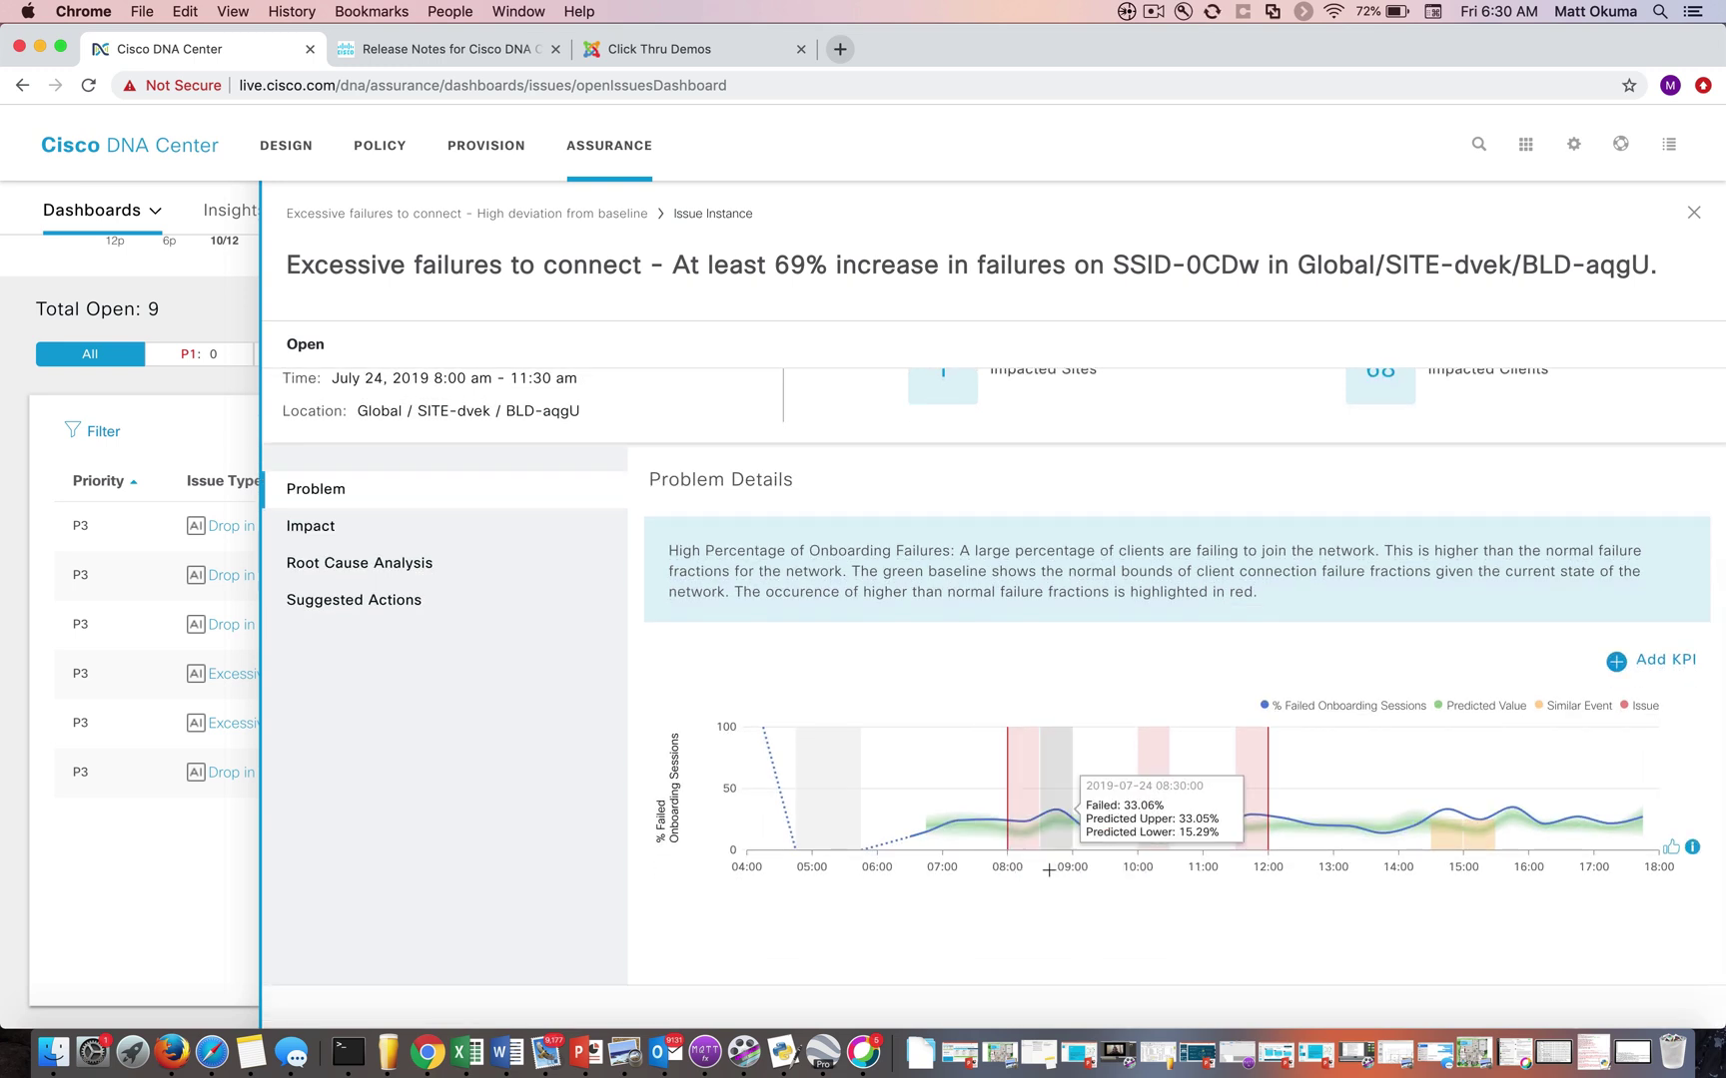
{"action": "mouse_move", "coordinate": [1151, 849]}
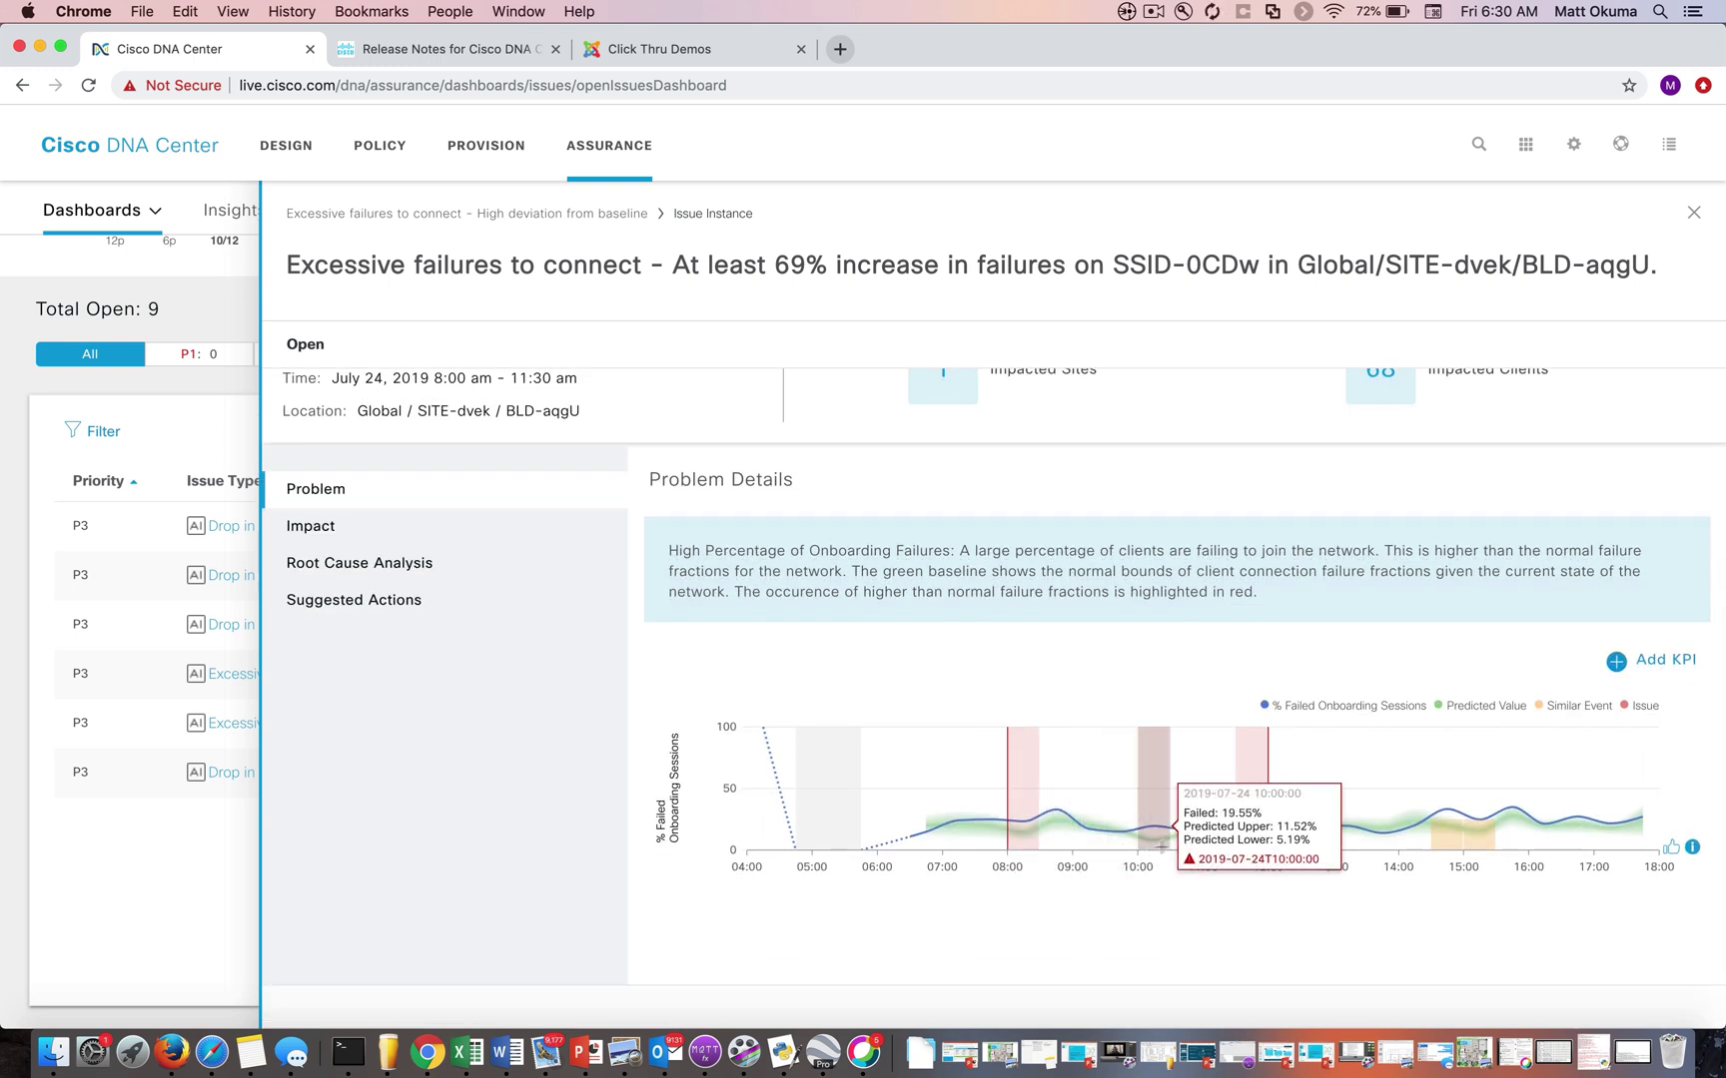
{"action": "mouse_move", "coordinate": [1225, 824]}
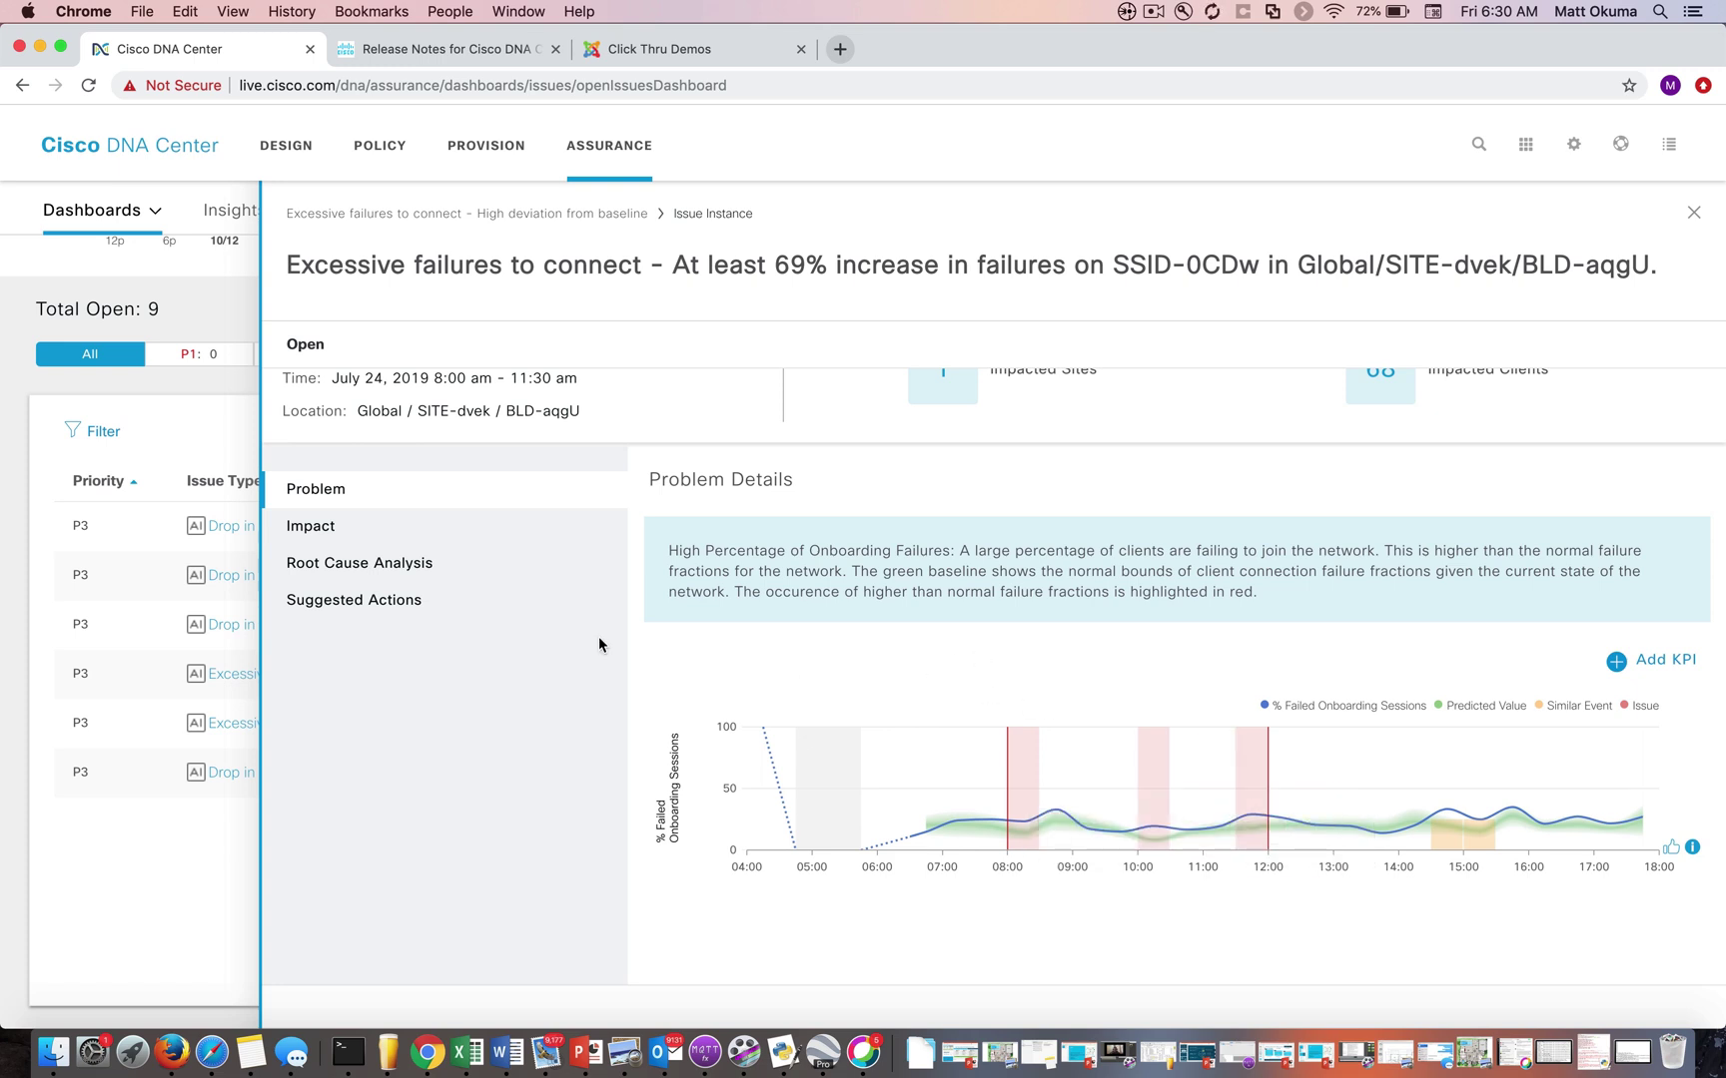
- Show the issue's impact and review the connected clients chart and client table
{"action": "left_click", "coordinate": [330, 530]}
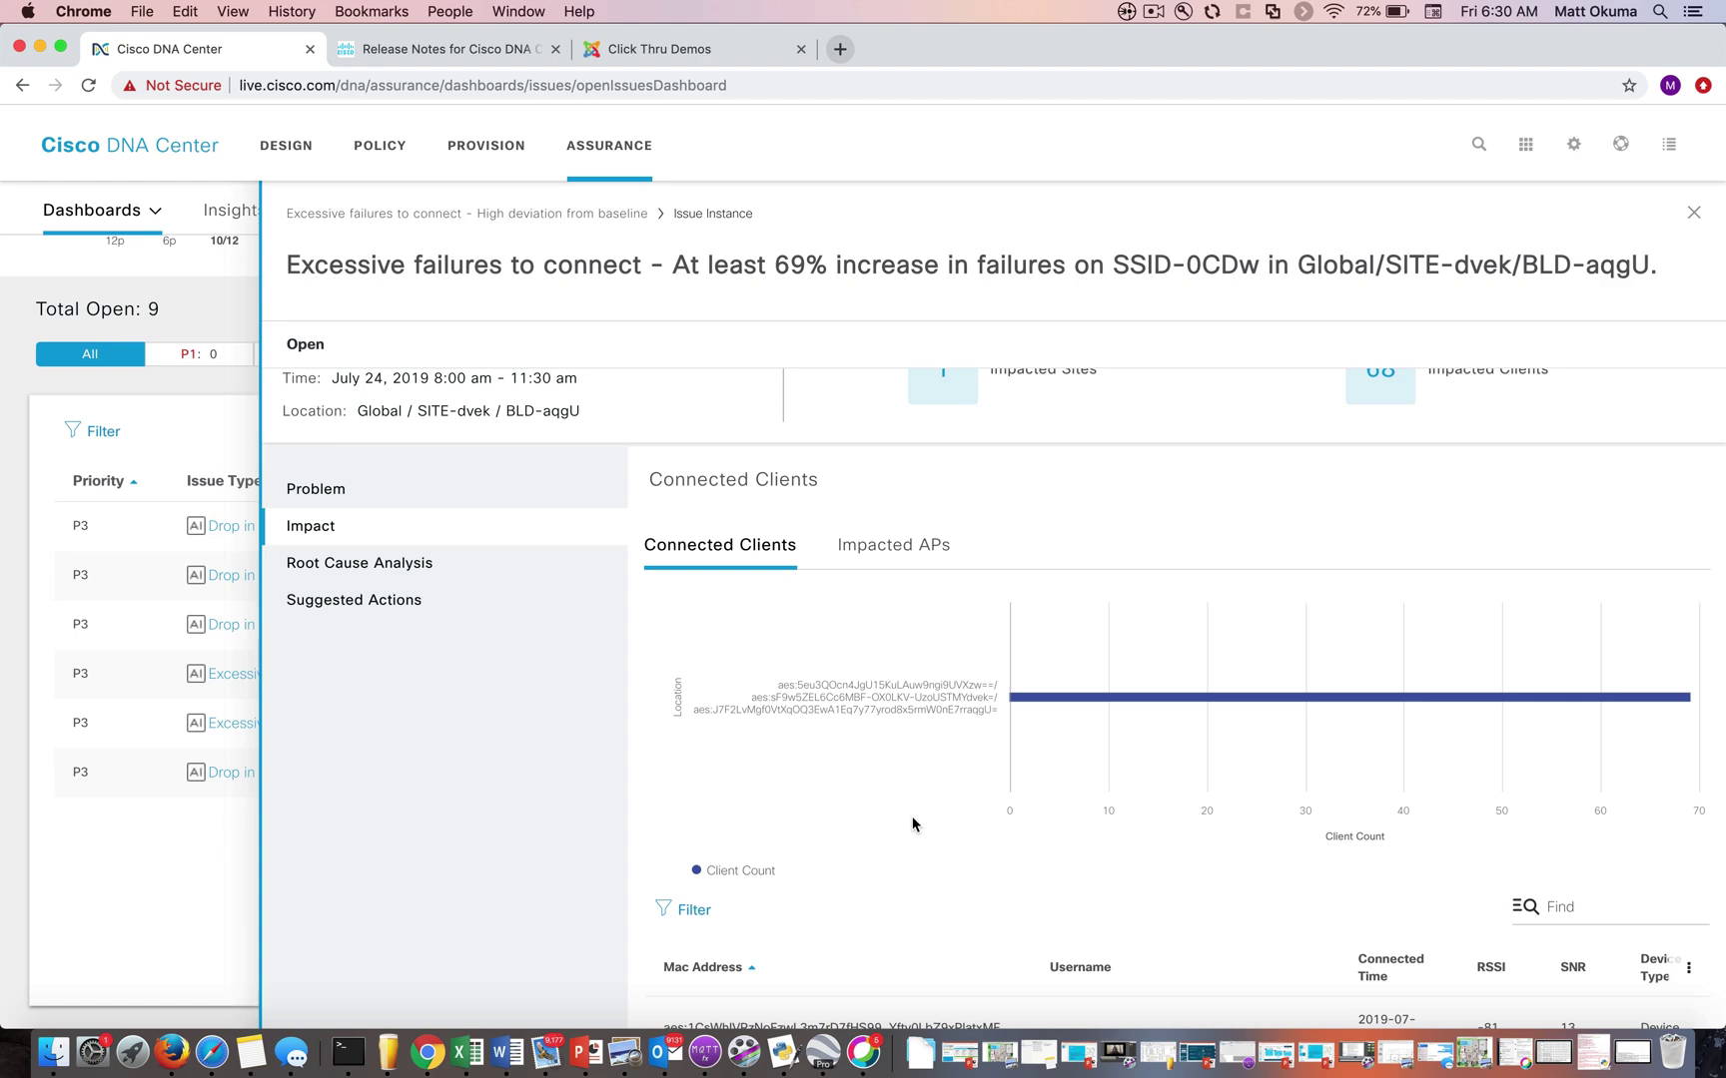
{"action": "scroll", "coordinate": [871, 687], "scroll_direction": "down", "scroll_amount": 5}
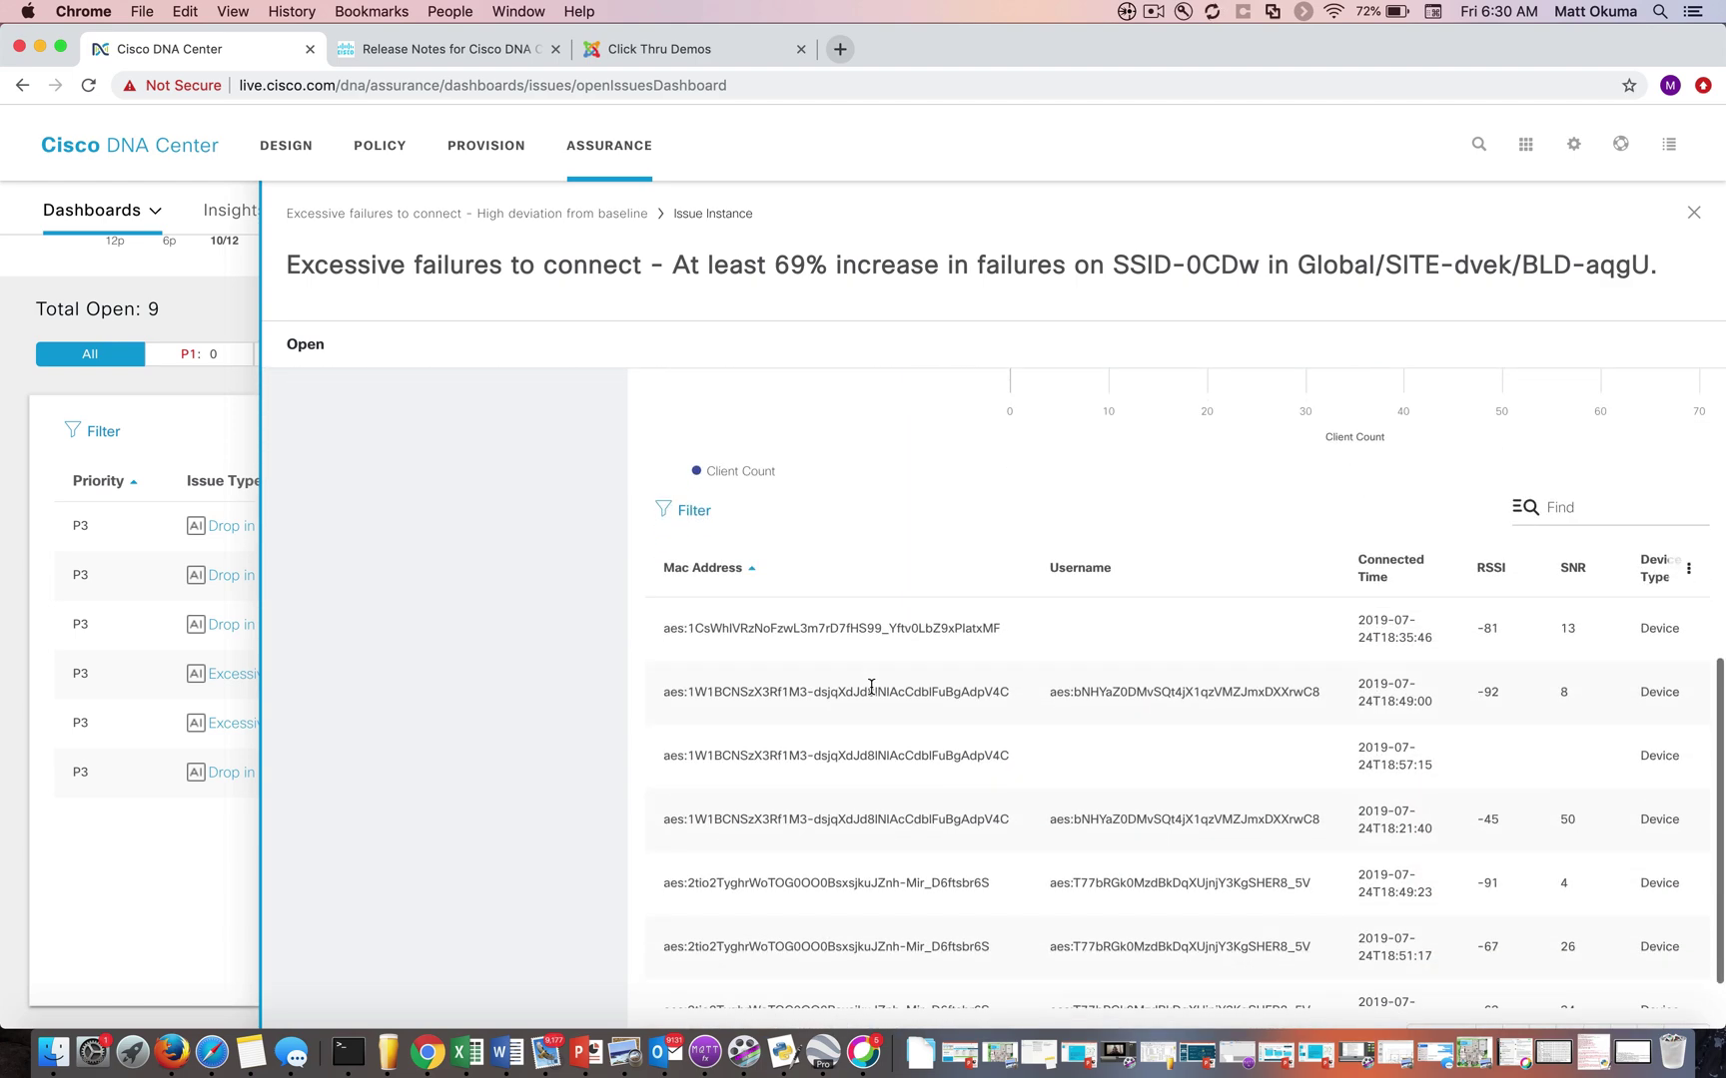
{"action": "scroll", "coordinate": [870, 689], "scroll_direction": "up", "scroll_amount": 2}
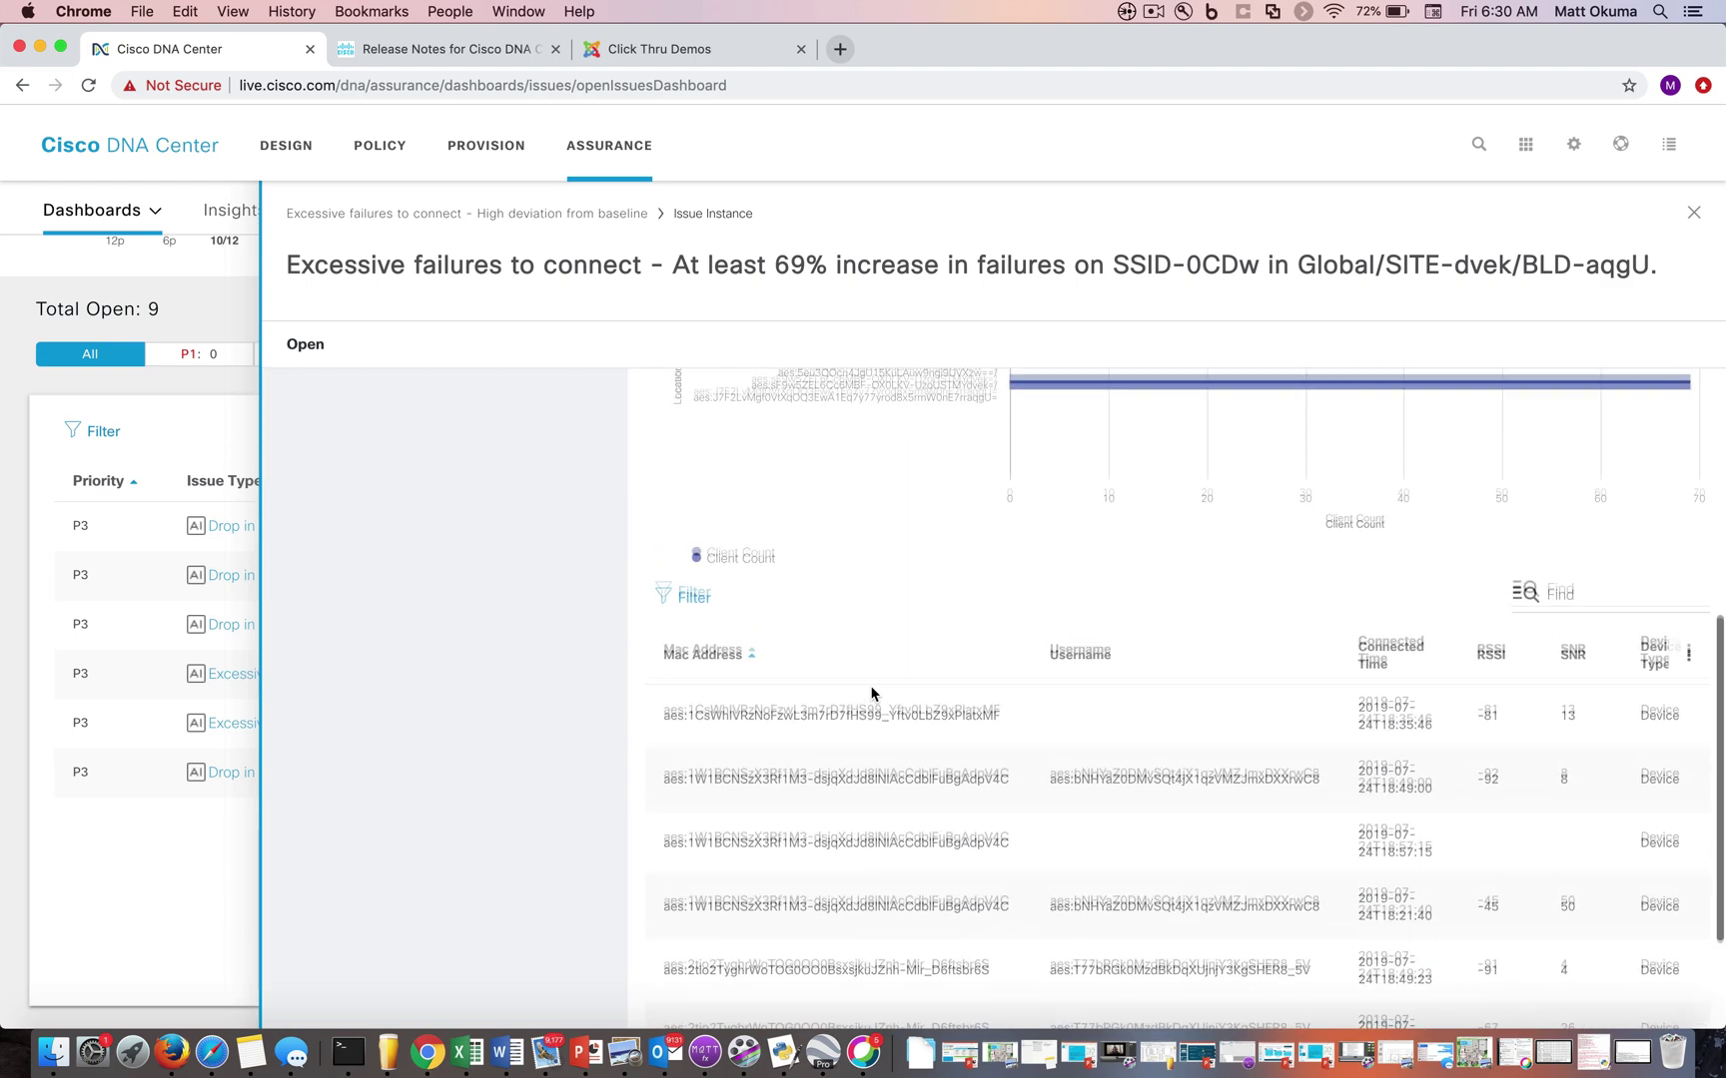
{"action": "scroll", "coordinate": [871, 694], "scroll_direction": "up", "scroll_amount": 5}
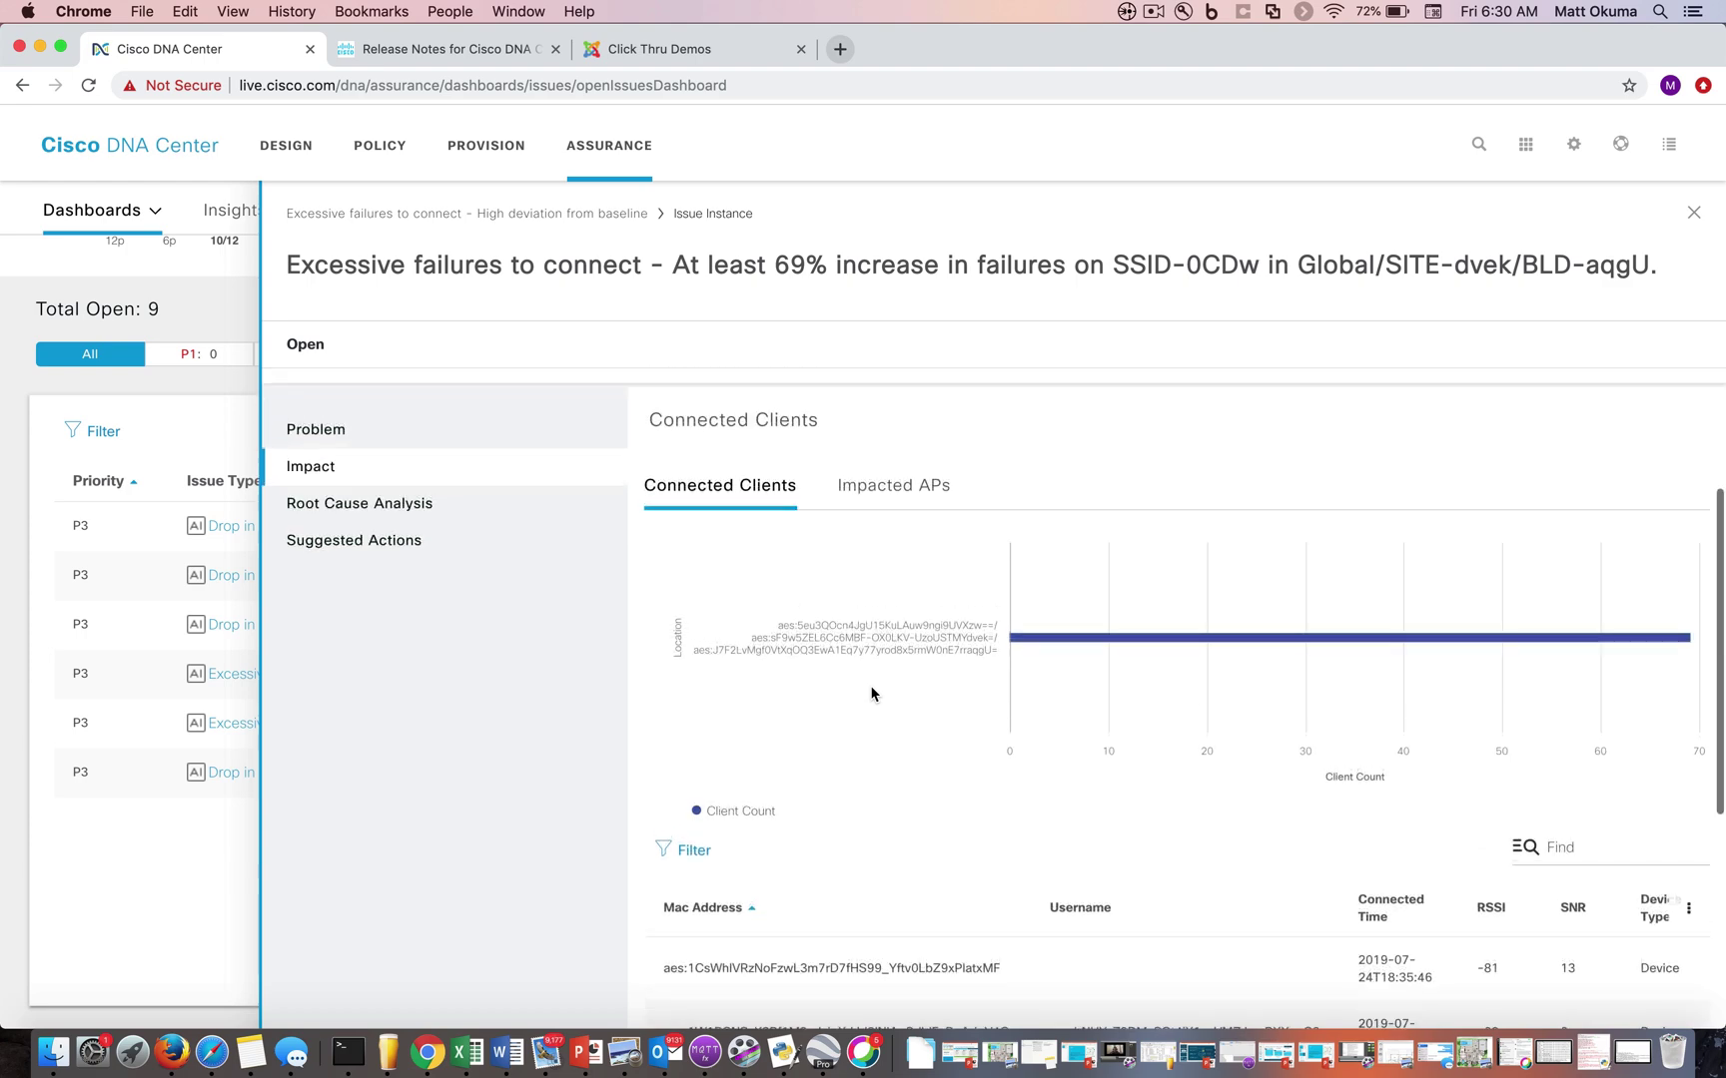
- Show the impacted APs for the issue and review their onboarding failure rates
{"action": "left_click", "coordinate": [883, 510]}
{"action": "scroll", "coordinate": [845, 631], "scroll_direction": "down", "scroll_amount": 3}
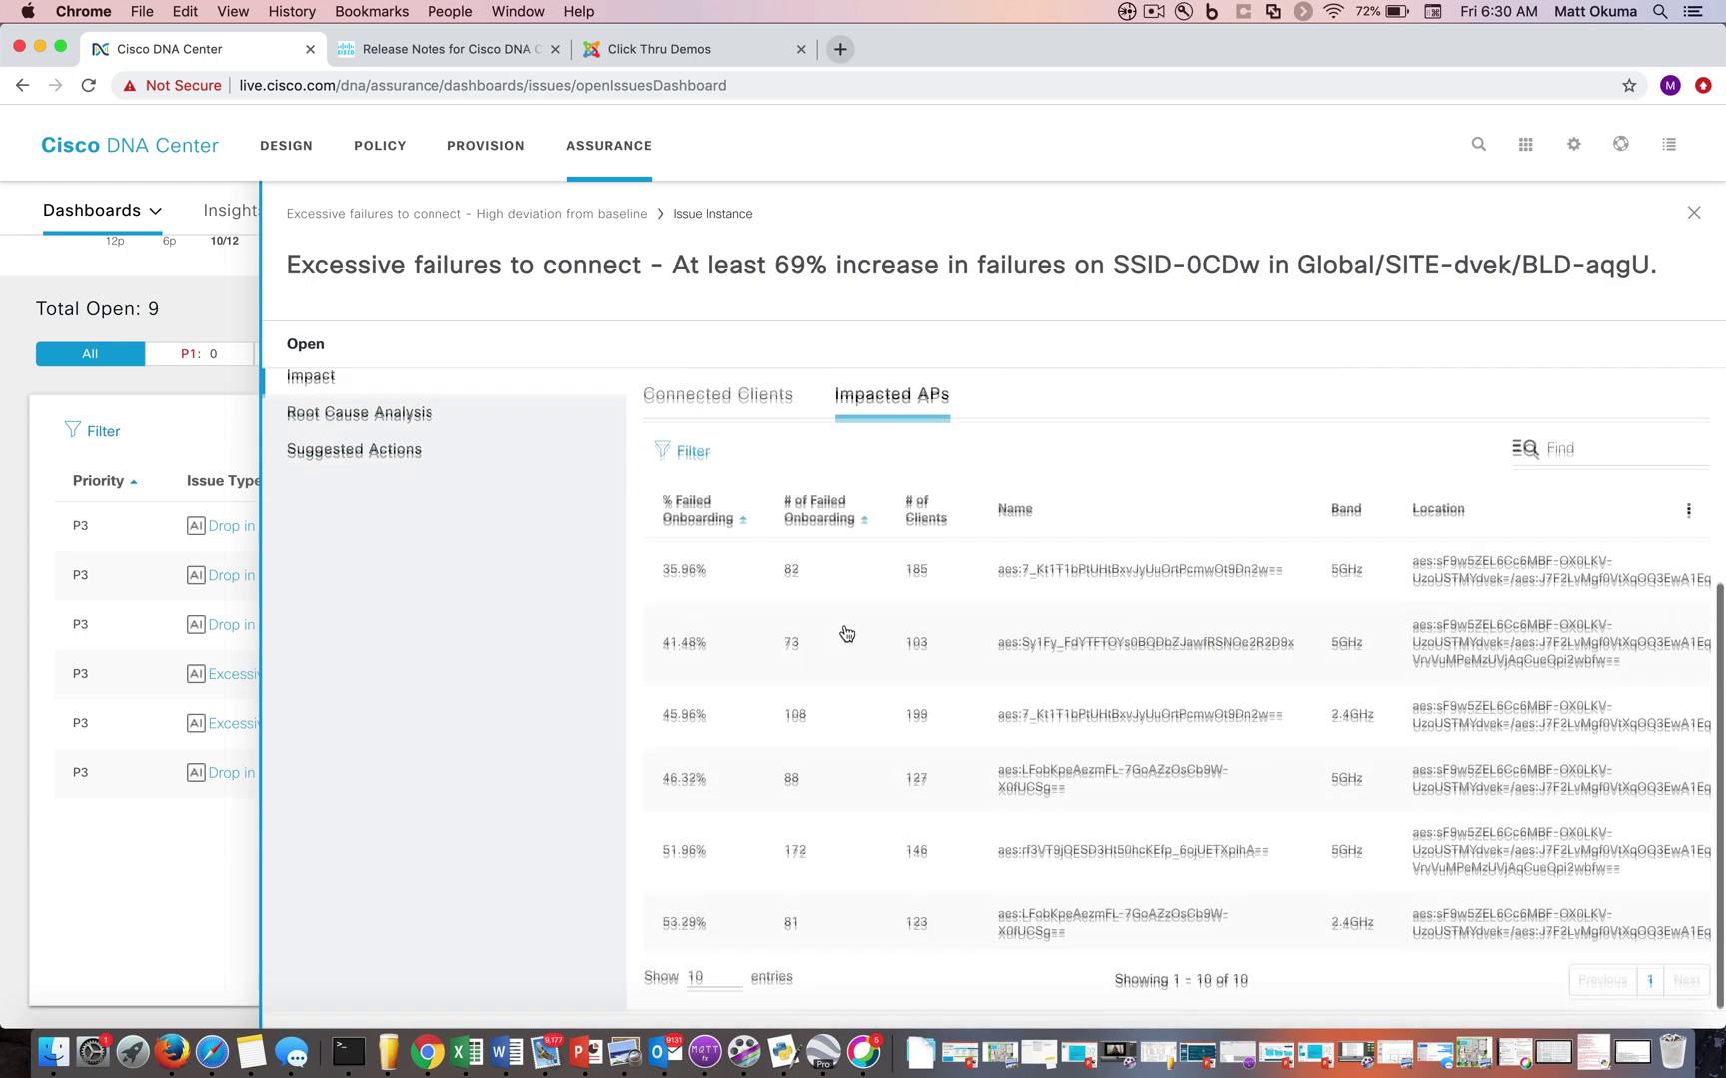
{"action": "scroll", "coordinate": [844, 626], "scroll_direction": "down", "scroll_amount": 5}
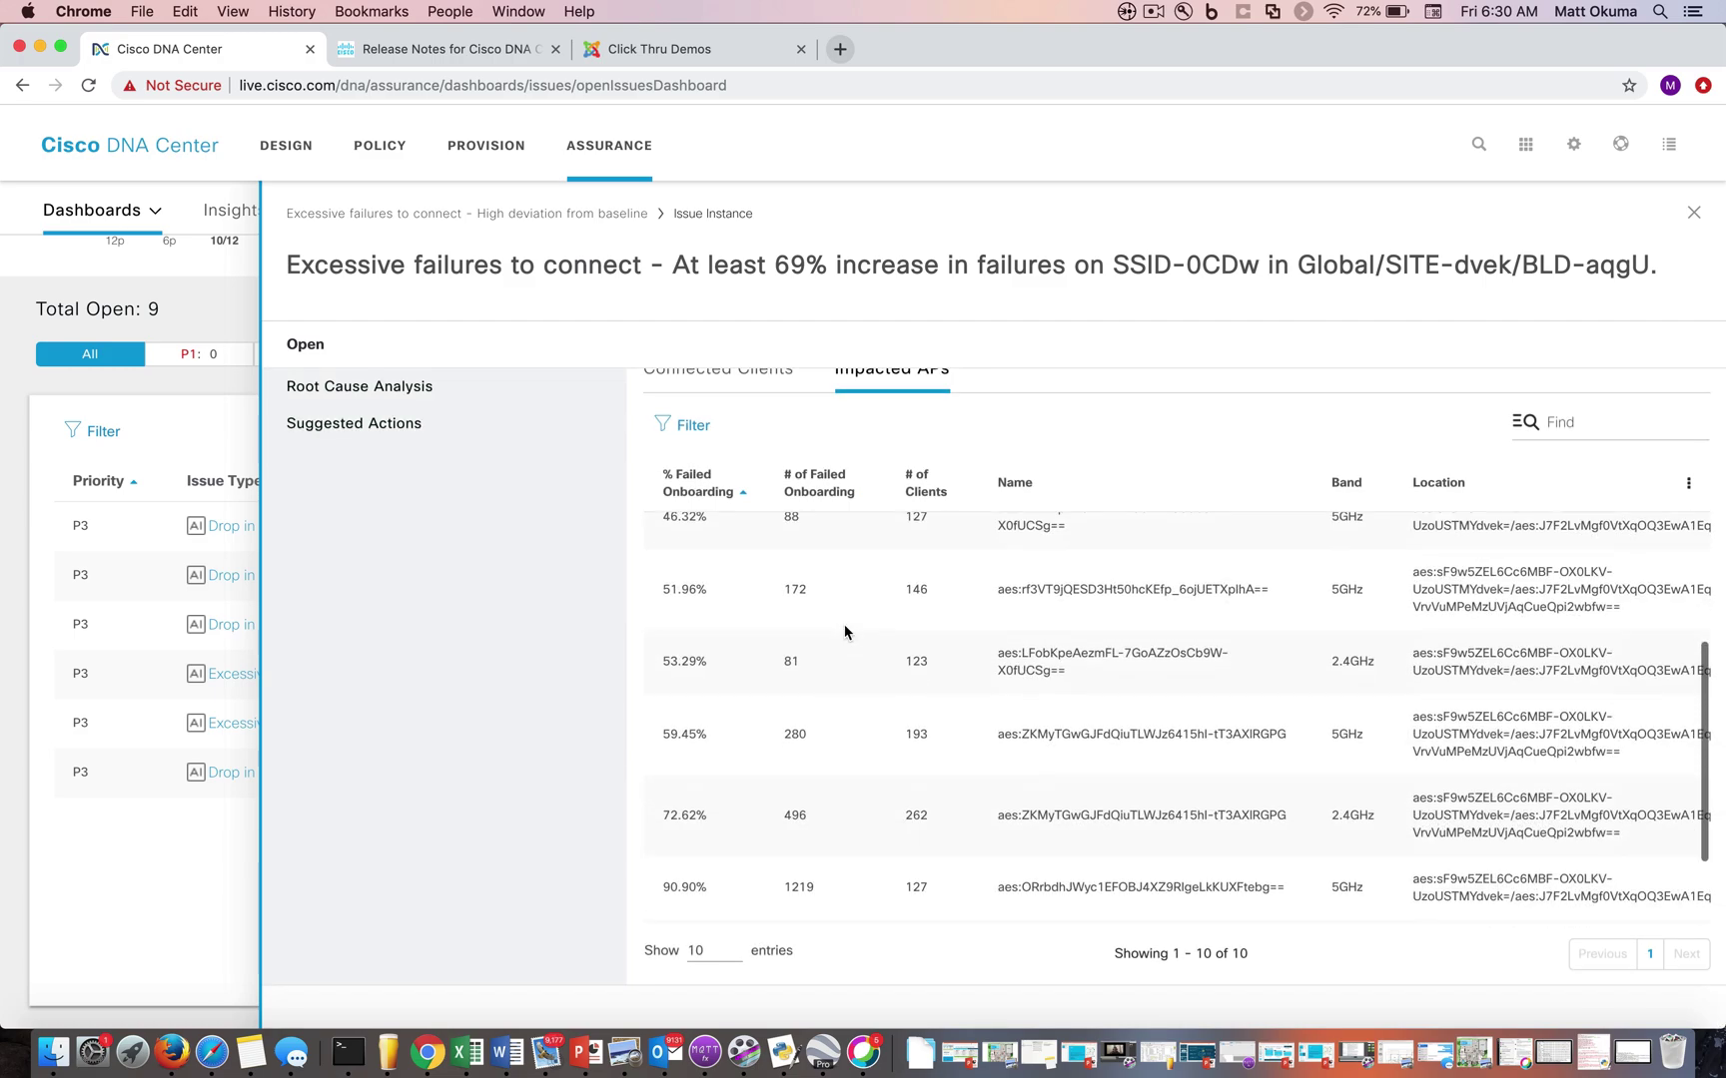
{"action": "scroll", "coordinate": [843, 631], "scroll_direction": "up", "scroll_amount": 5}
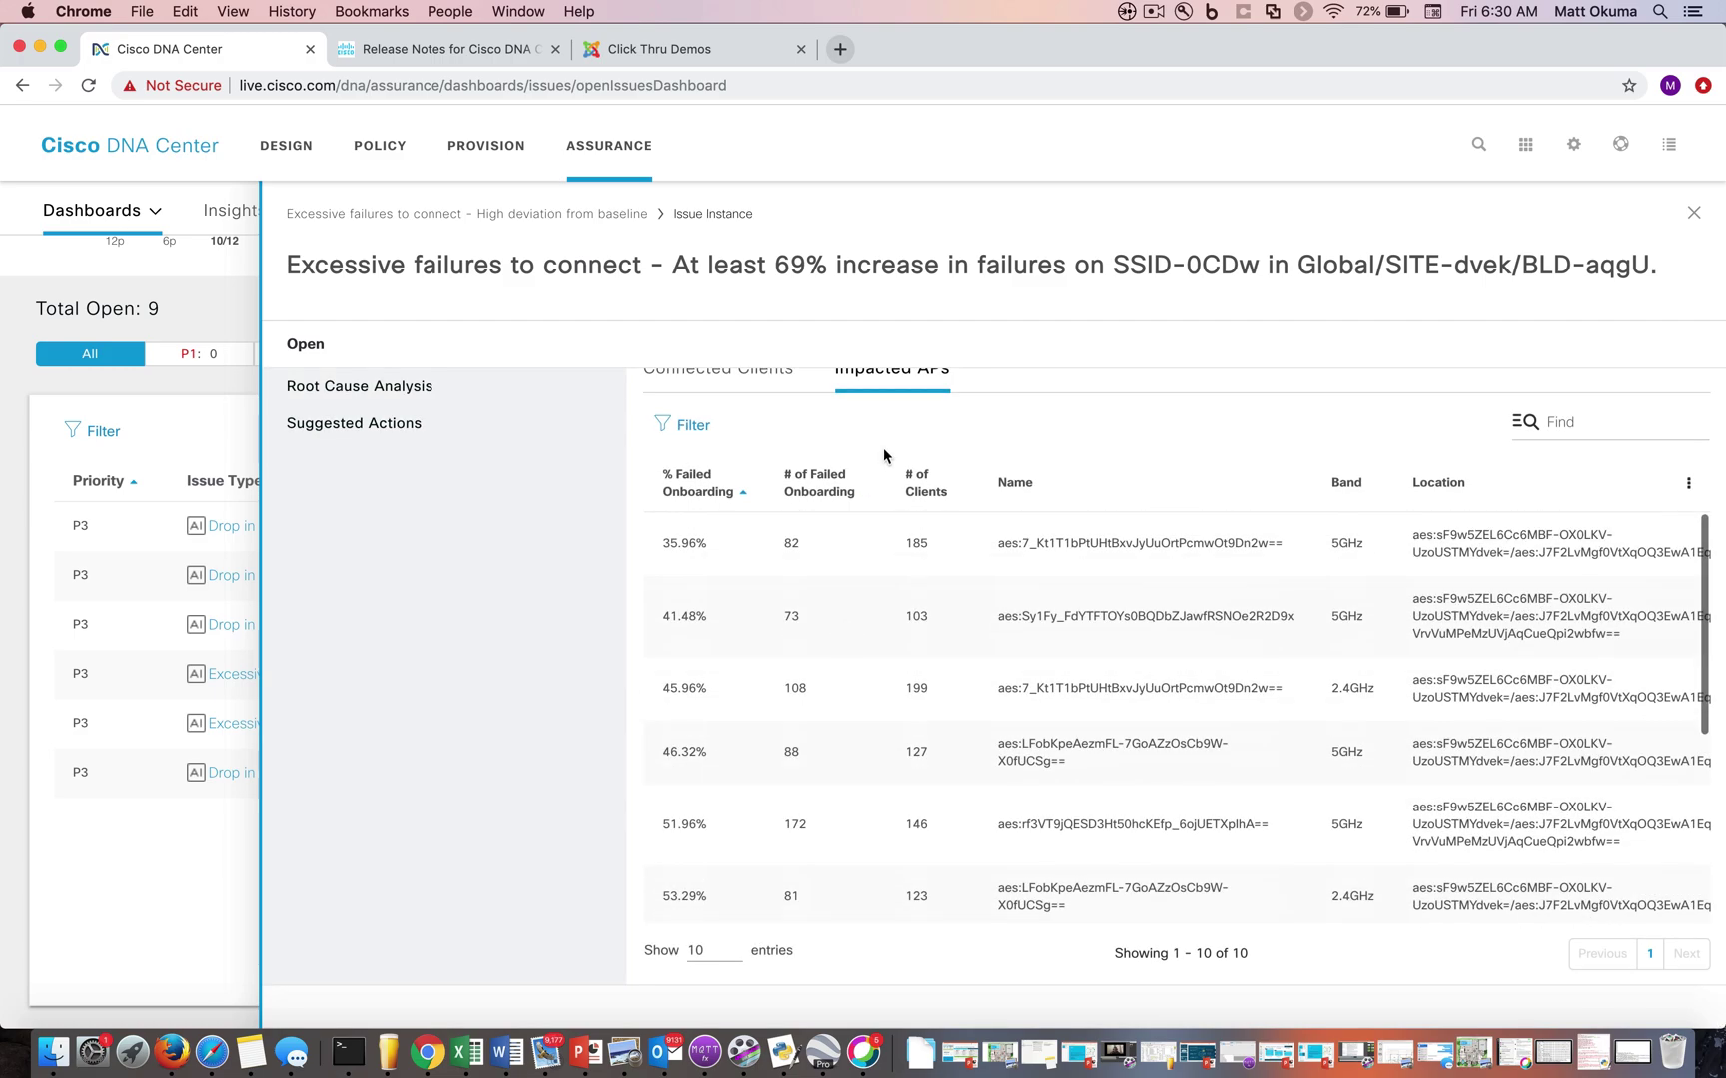
{"action": "scroll", "coordinate": [883, 449], "scroll_direction": "up", "scroll_amount": 4}
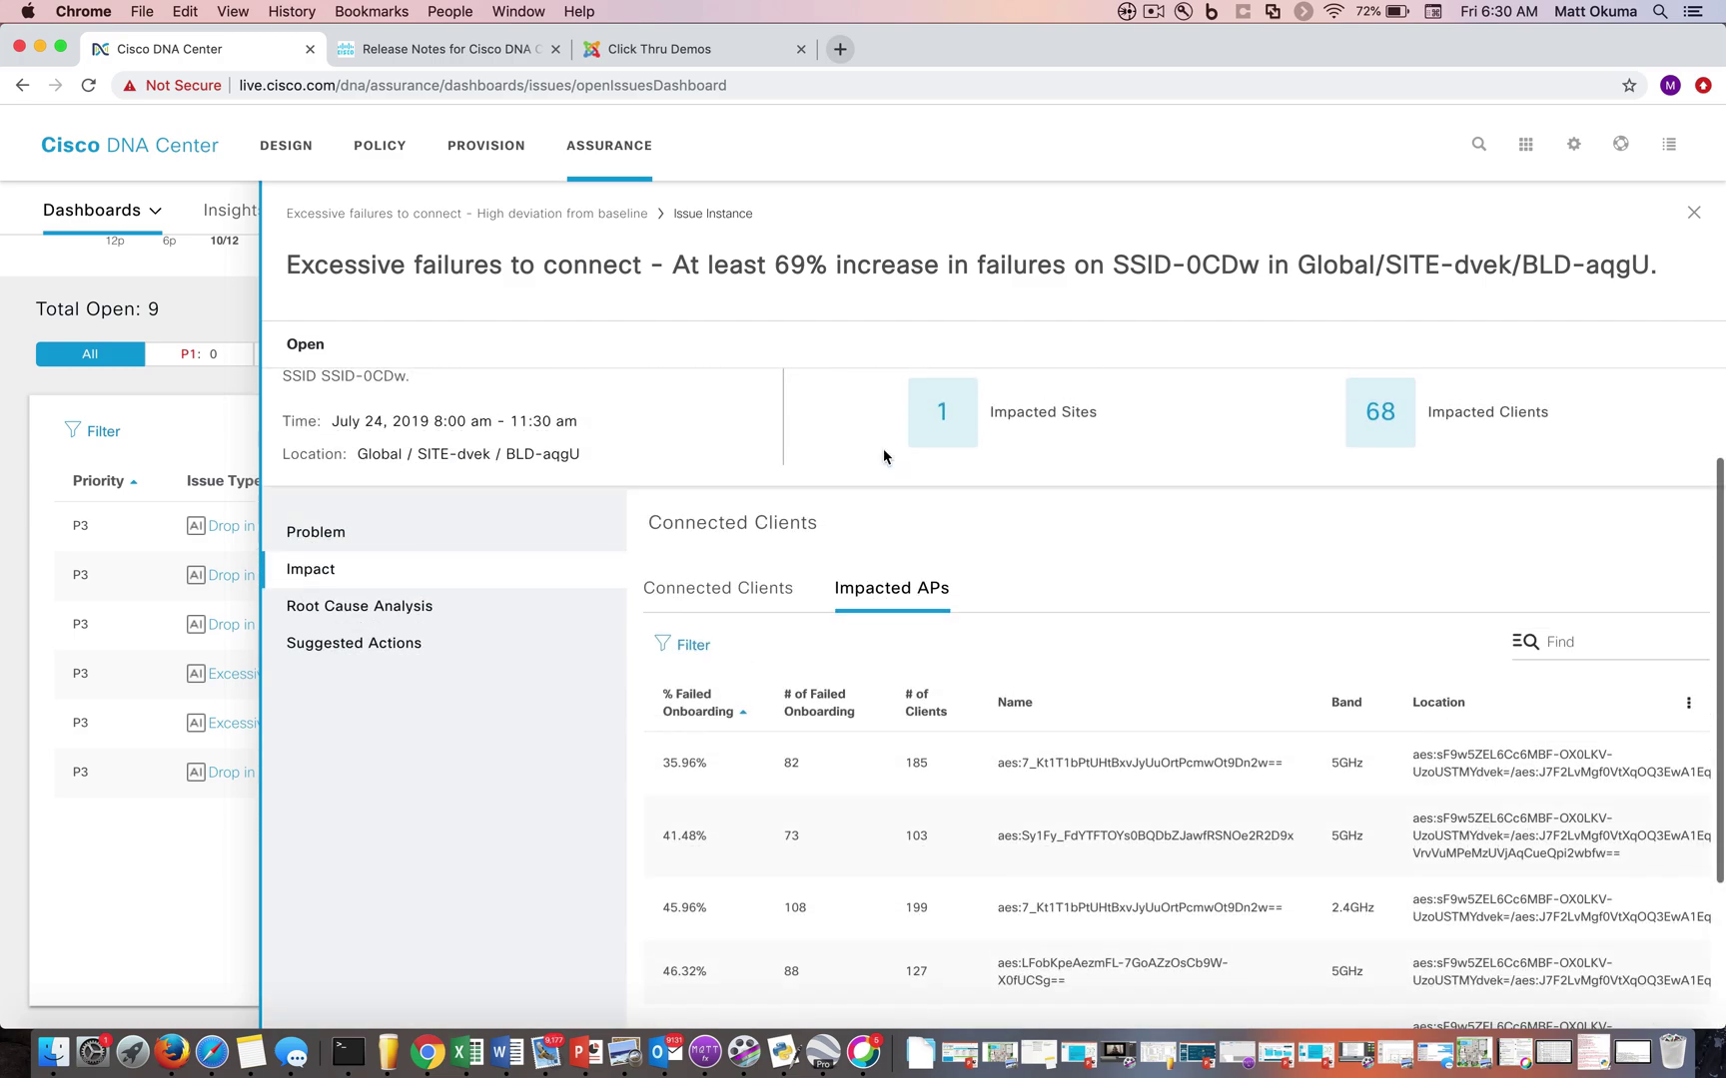
- Open the issue's root cause analysis and compare the failed onboarding and DHCP timeout charts in Network Causes
{"action": "left_click", "coordinate": [385, 617]}
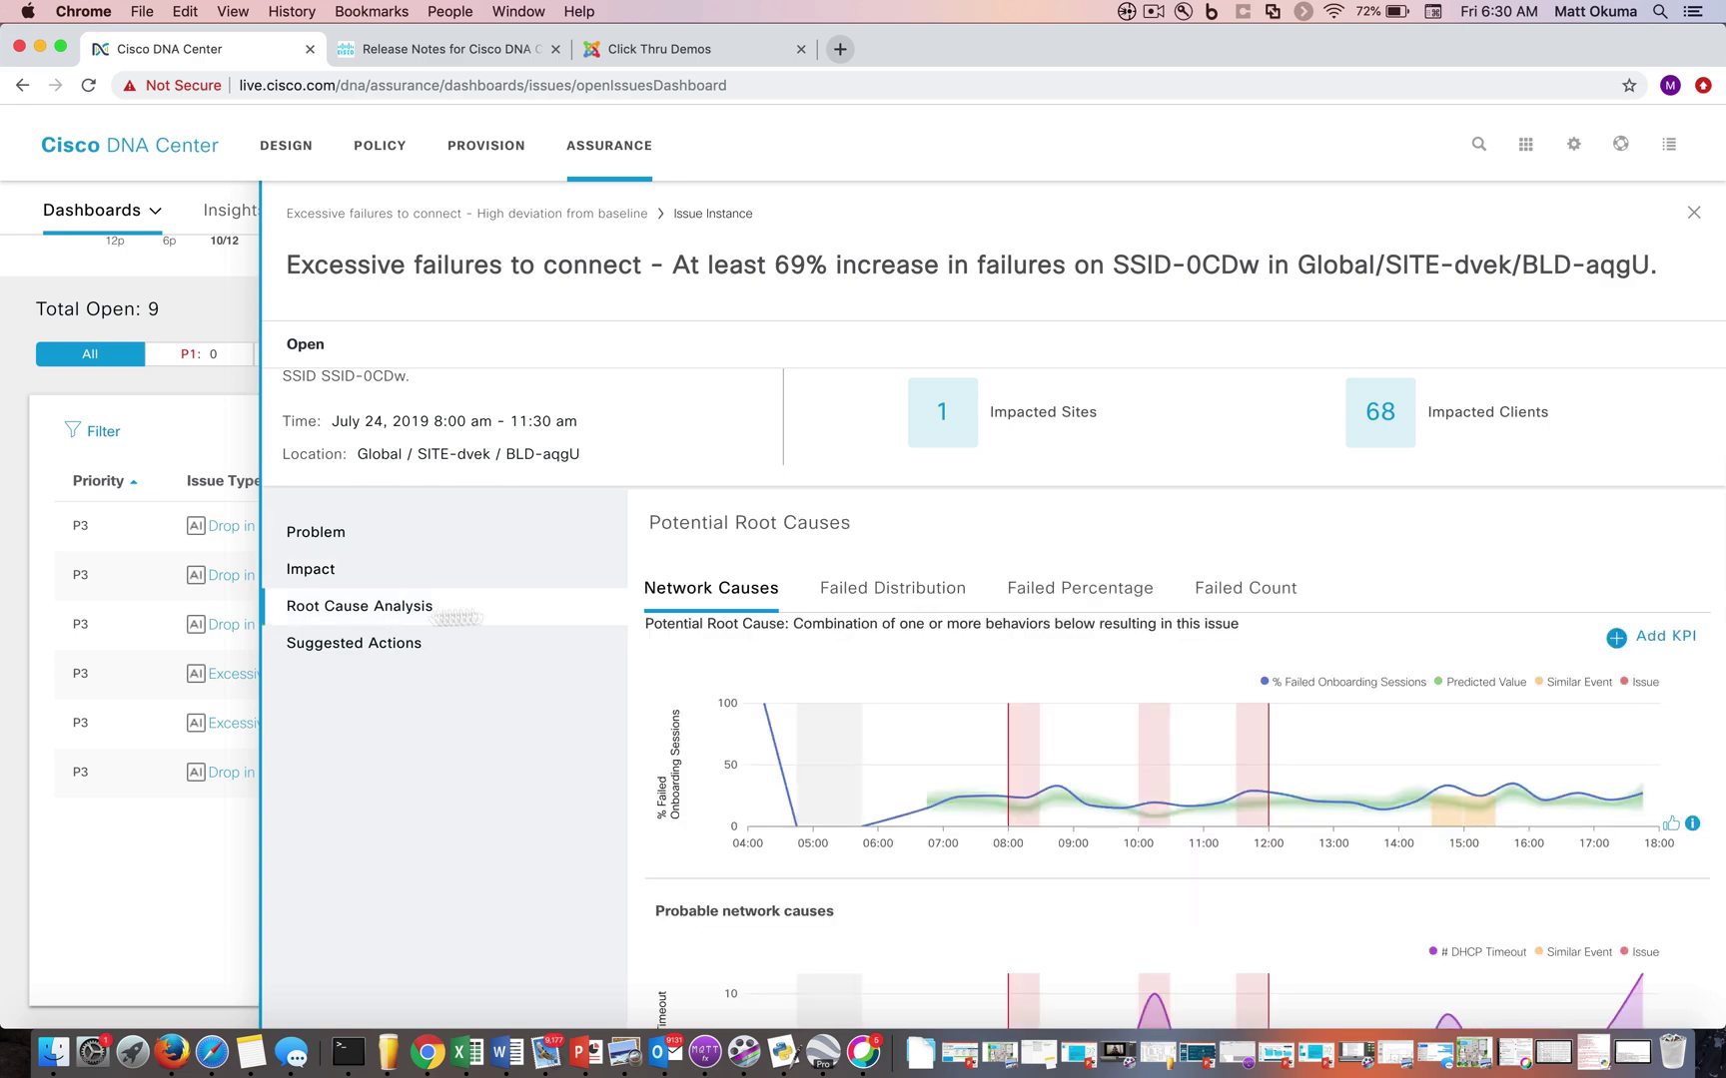
{"action": "scroll", "coordinate": [868, 542], "scroll_direction": "down", "scroll_amount": 3}
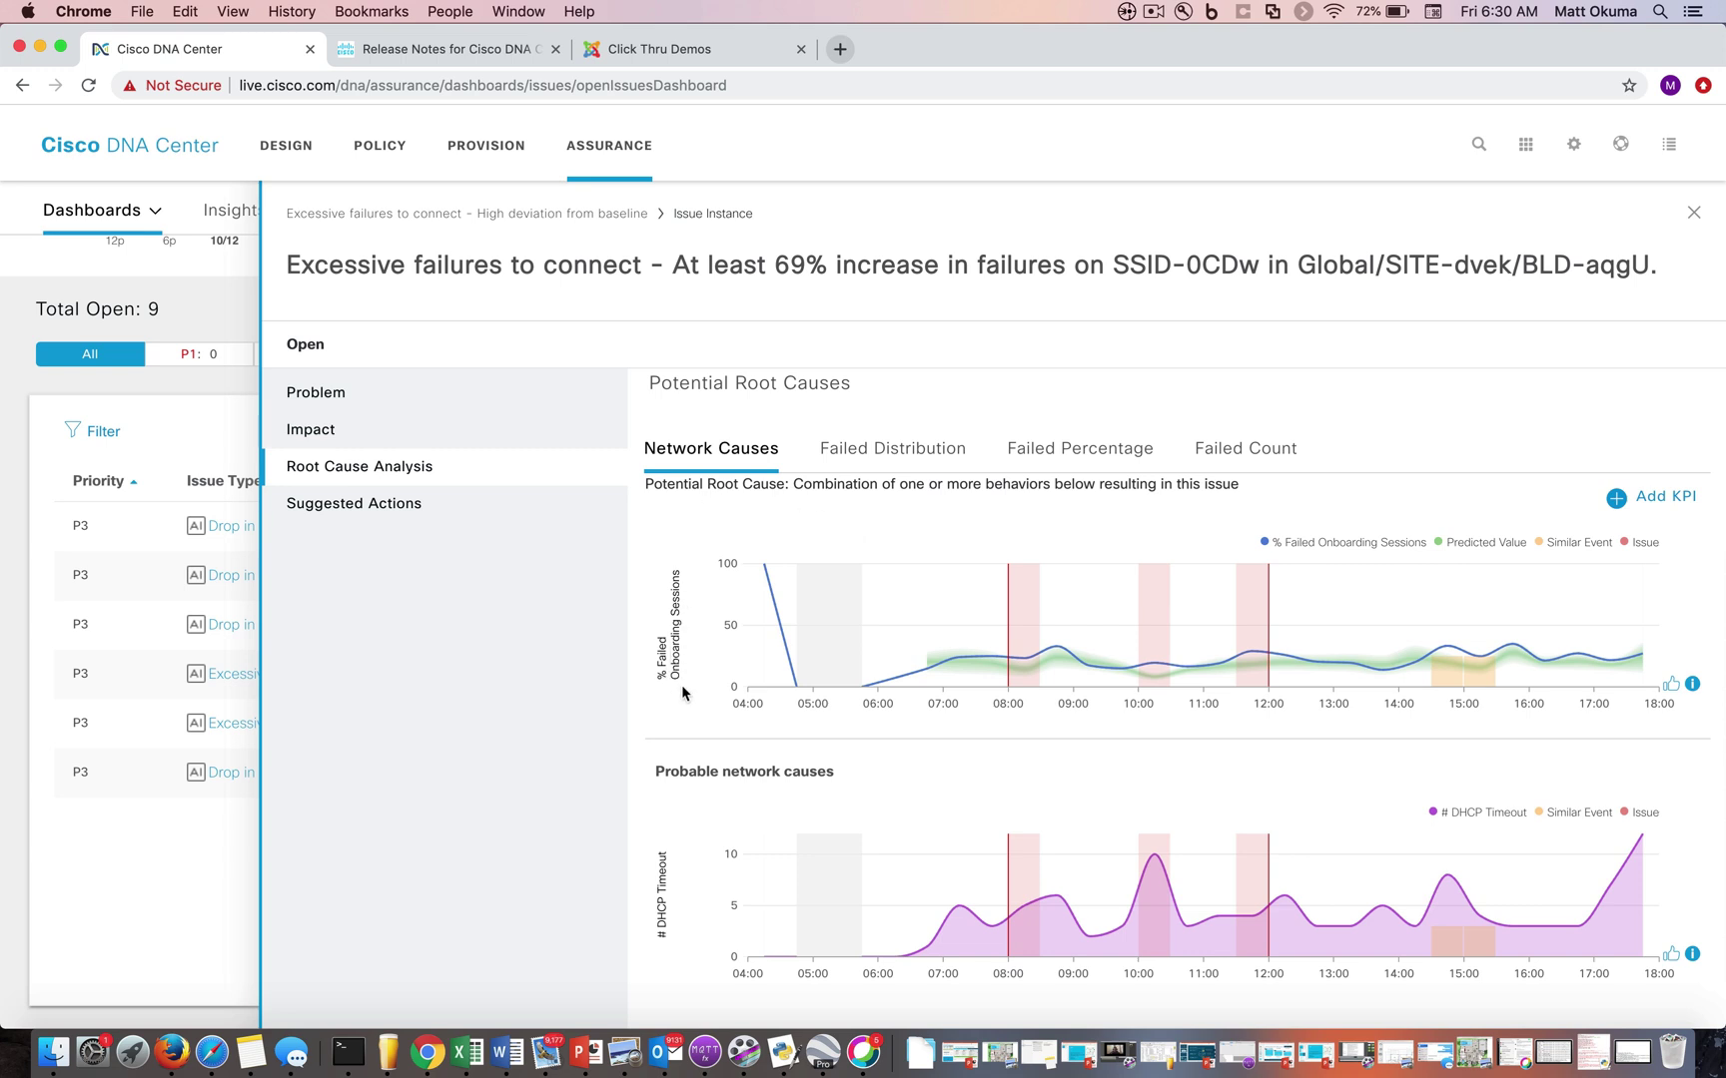
{"action": "mouse_move", "coordinate": [881, 685]}
{"action": "scroll", "coordinate": [775, 778], "scroll_direction": "down", "scroll_amount": 2}
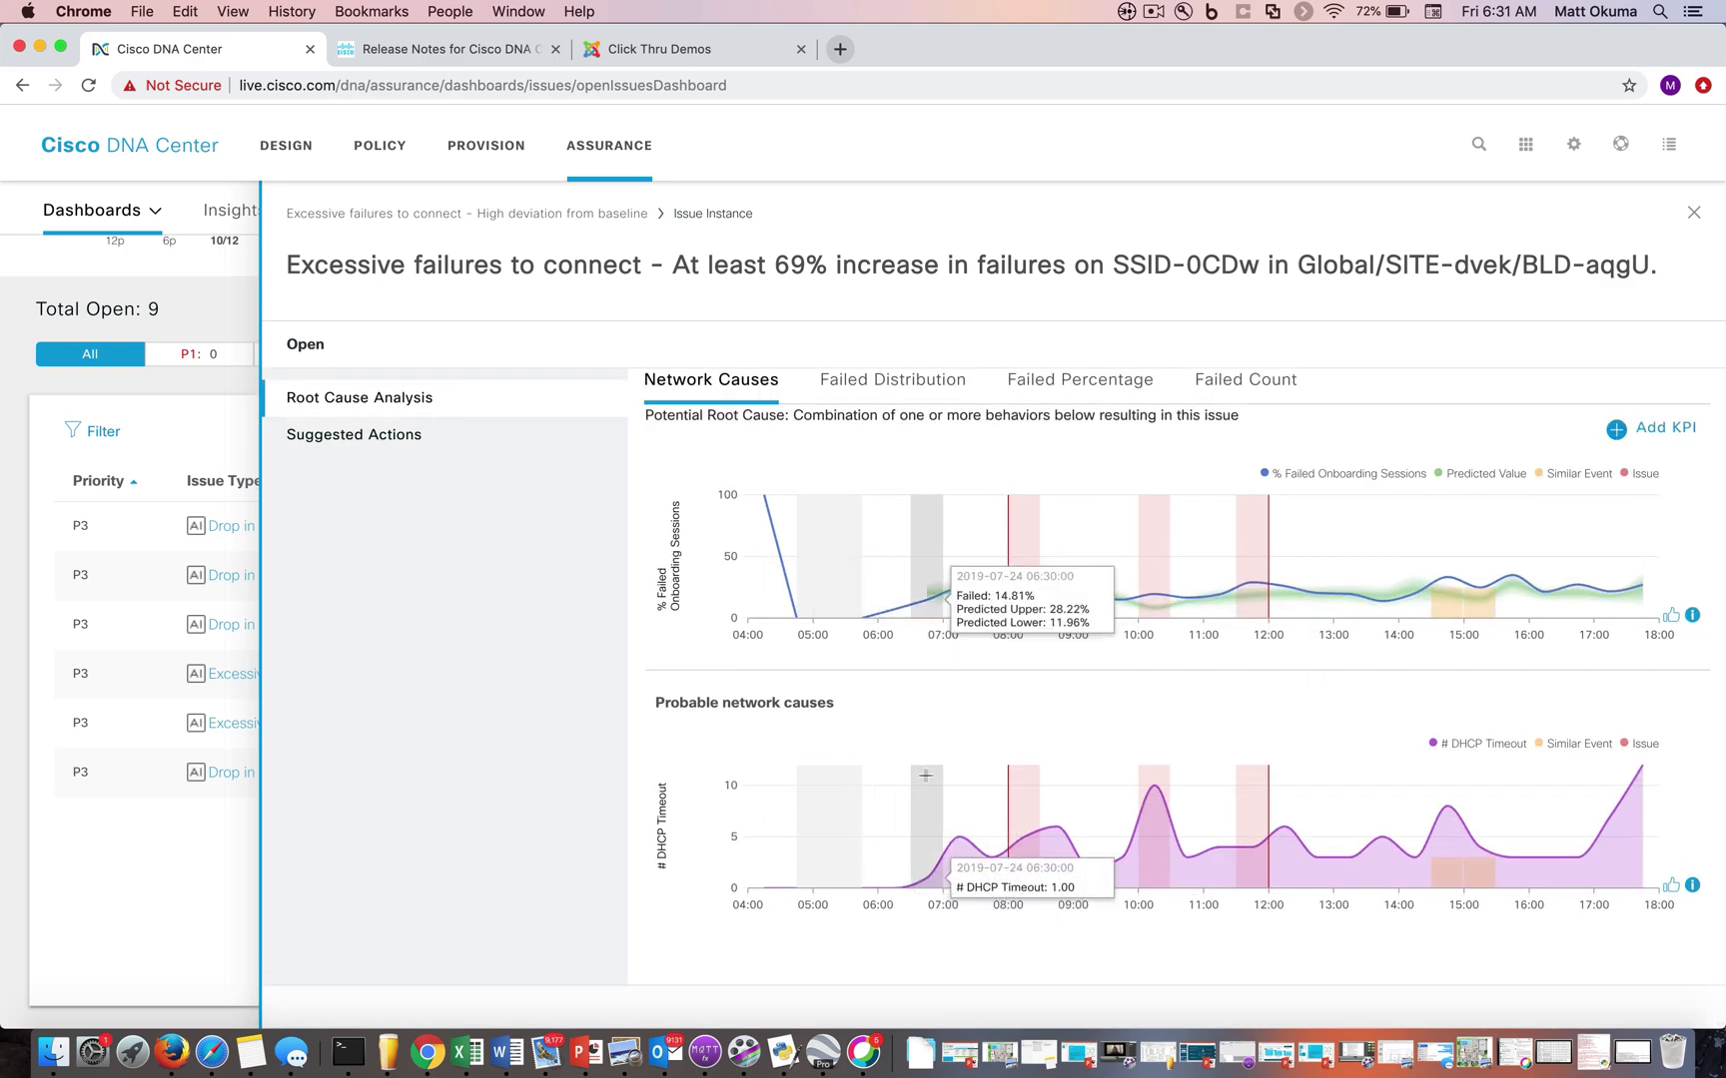
{"action": "mouse_move", "coordinate": [1007, 772]}
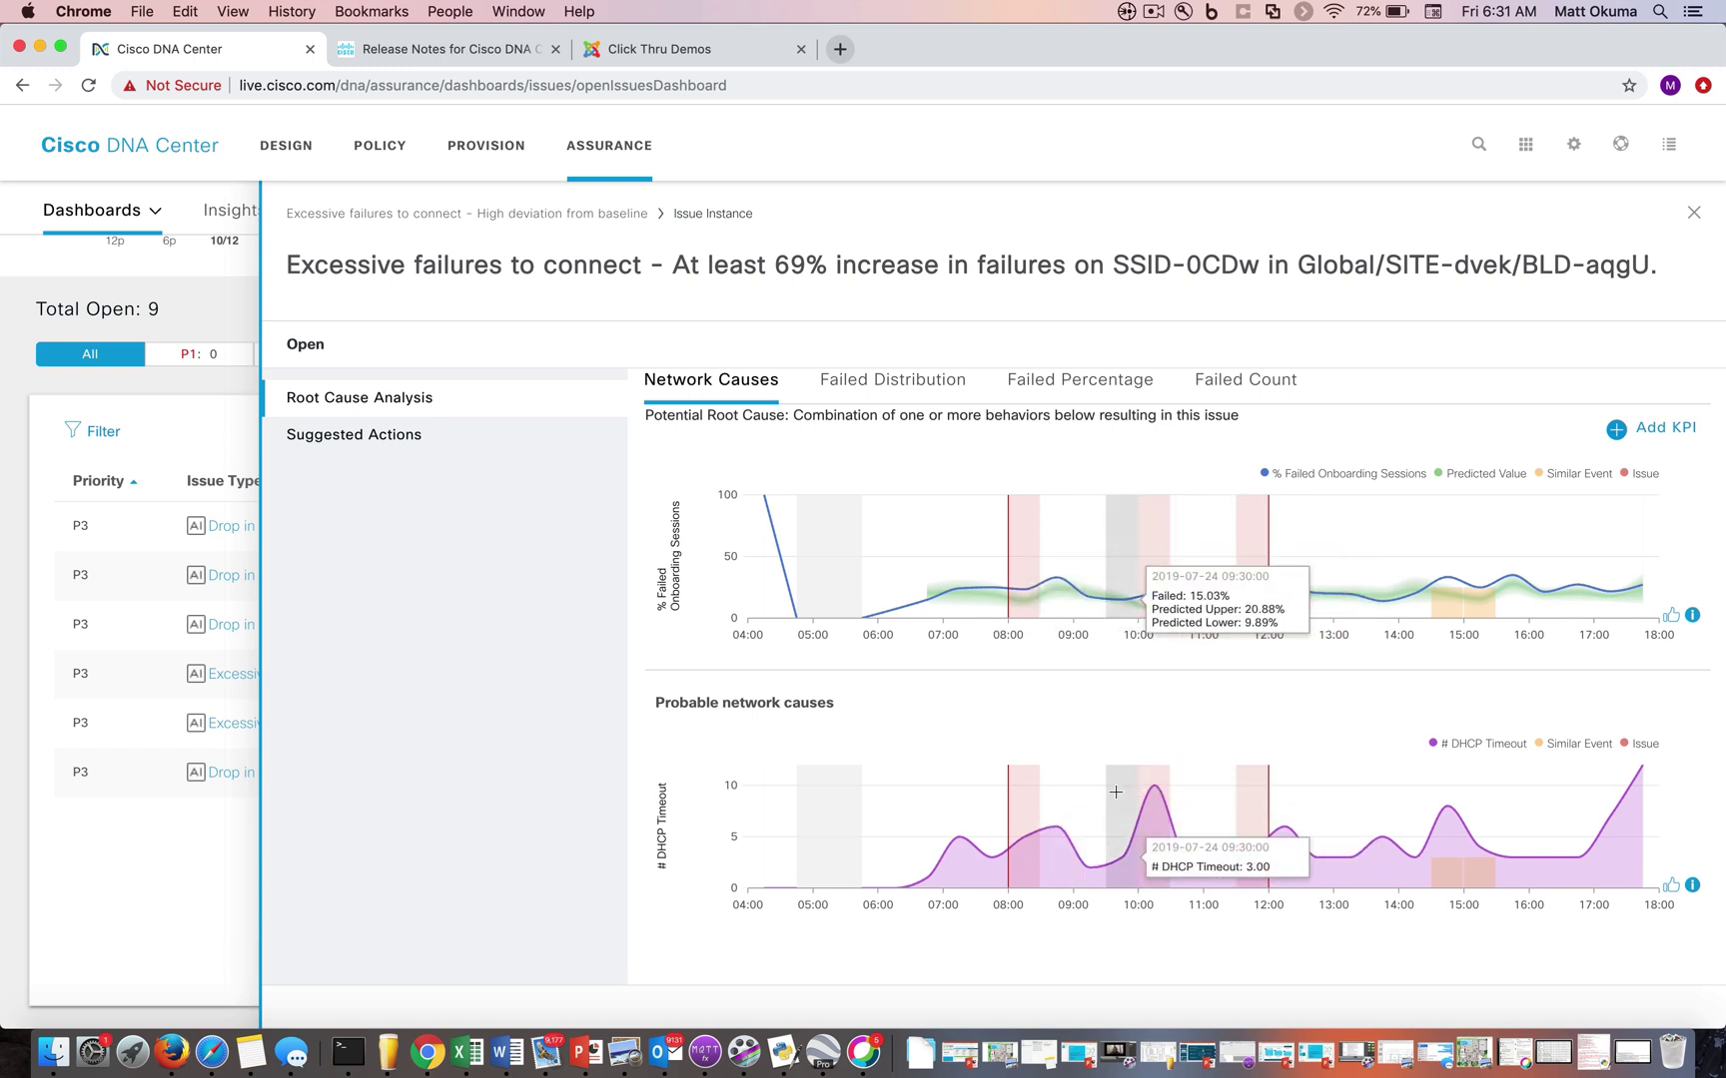
{"action": "scroll", "coordinate": [1116, 792], "scroll_direction": "up", "scroll_amount": 3}
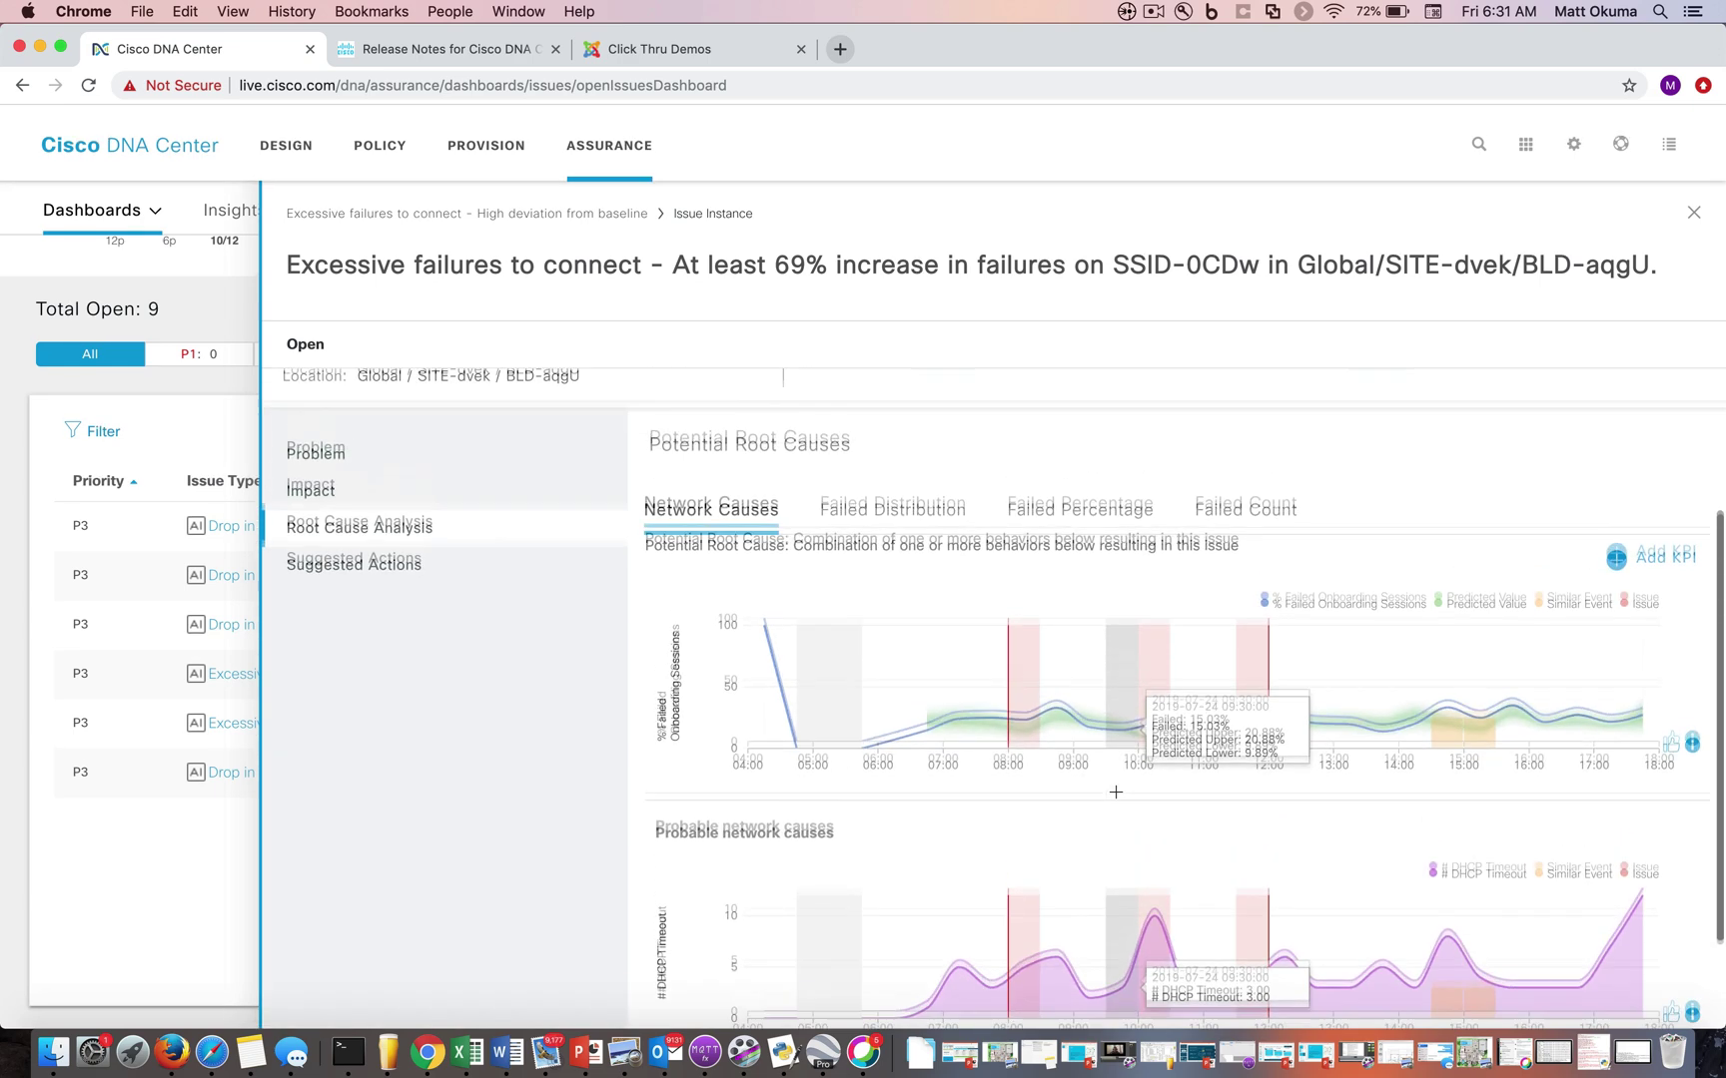
{"action": "scroll", "coordinate": [1116, 792], "scroll_direction": "down", "scroll_amount": 1}
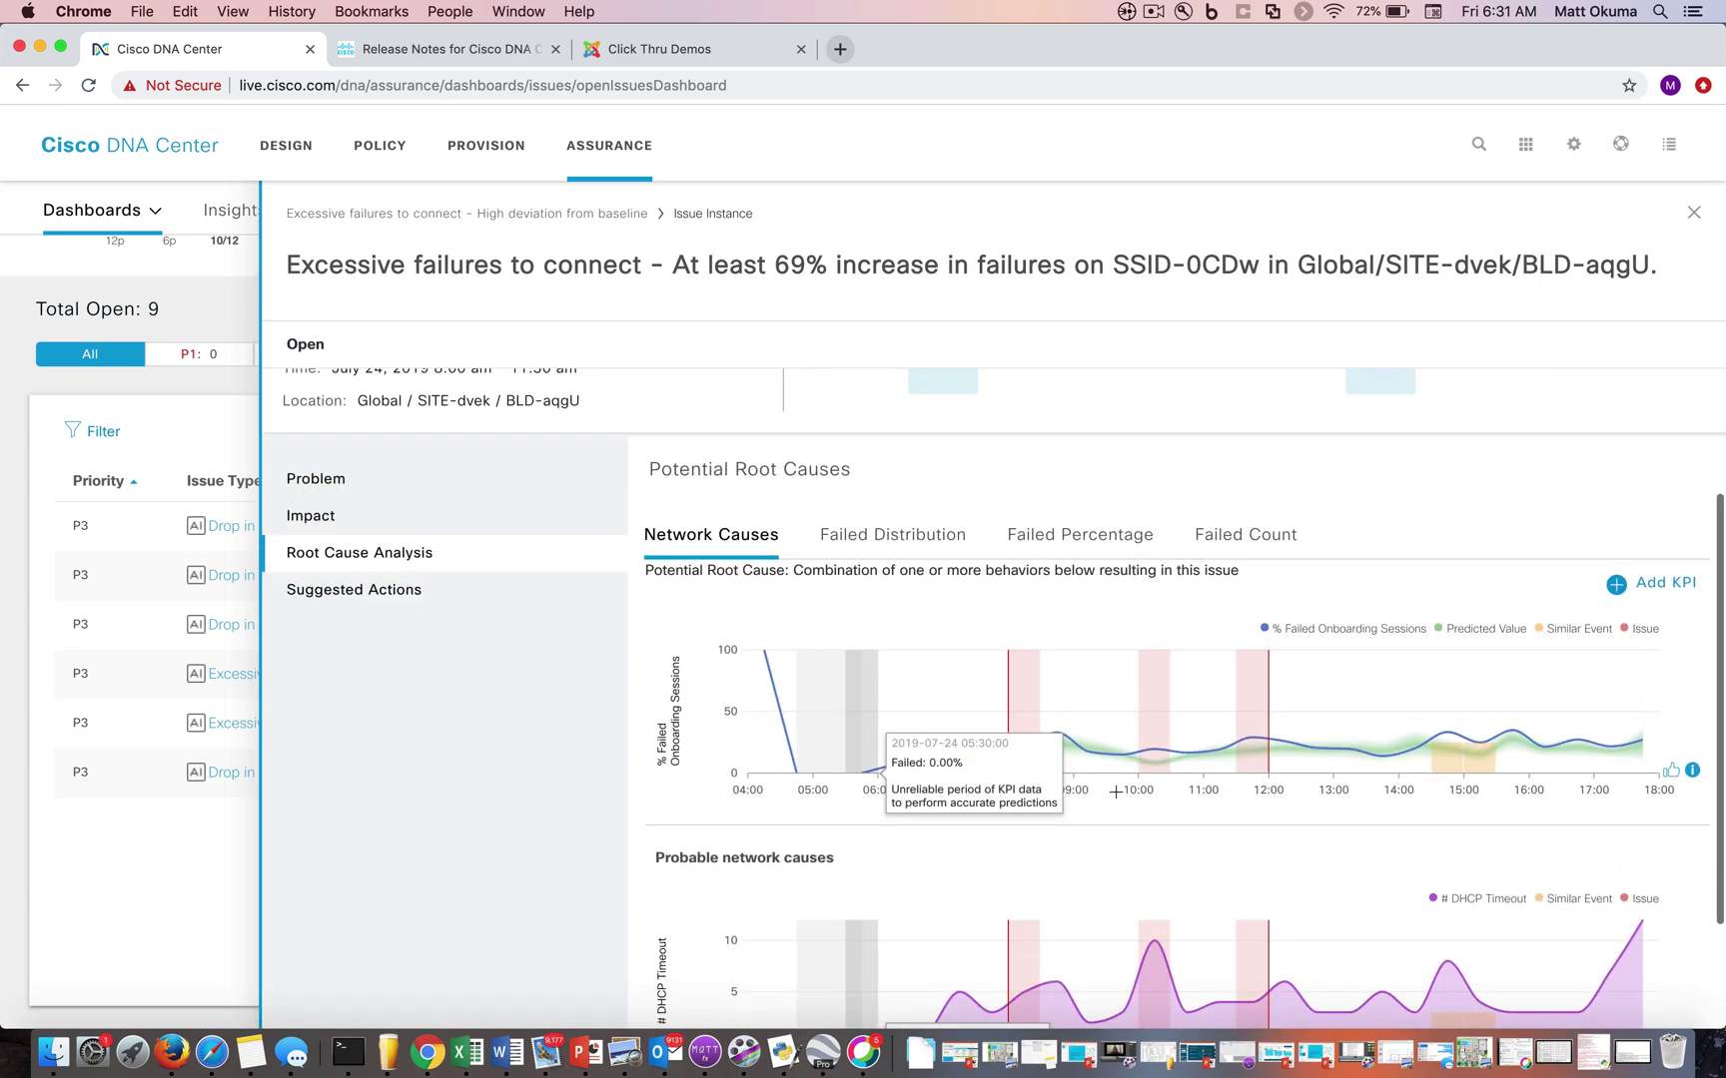
- Show the Failed Distribution root cause view and inspect the failure type breakout by AP, stage and reason
{"action": "left_click", "coordinate": [930, 548]}
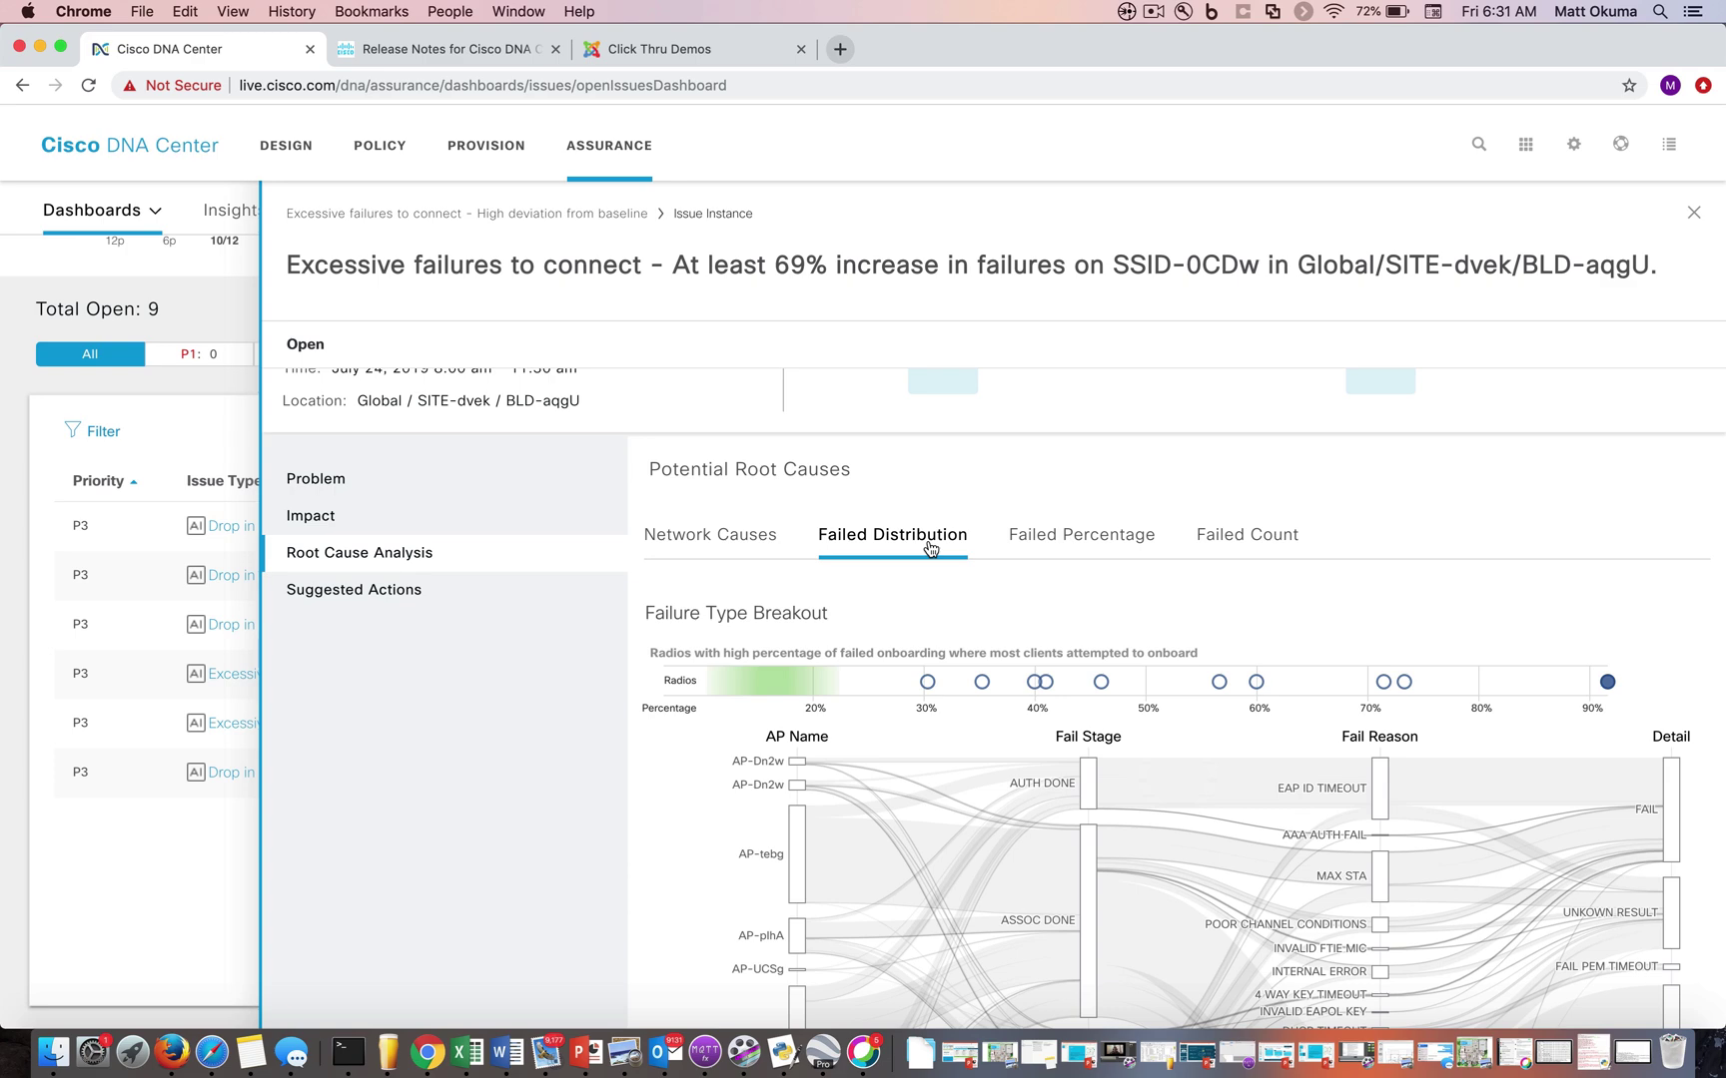
{"action": "scroll", "coordinate": [930, 548], "scroll_direction": "down", "scroll_amount": 2}
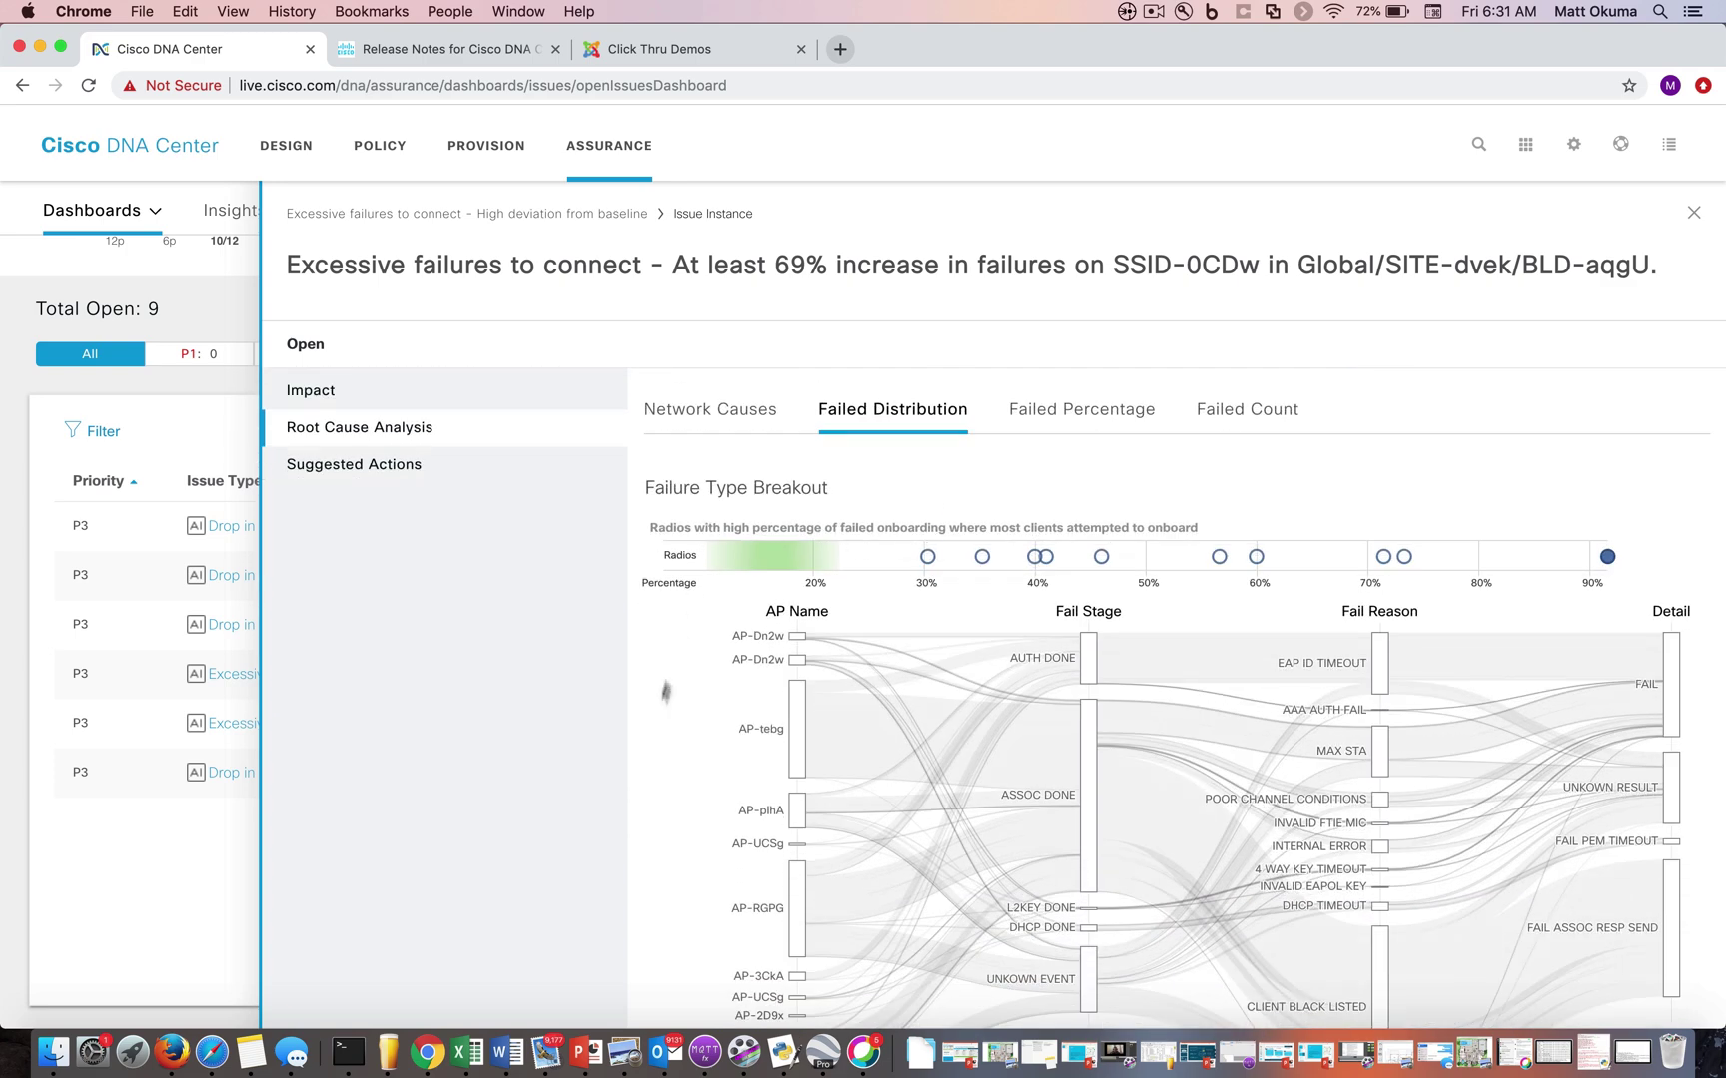
{"action": "mouse_move", "coordinate": [668, 684]}
{"action": "scroll", "coordinate": [667, 681], "scroll_direction": "down", "scroll_amount": 2}
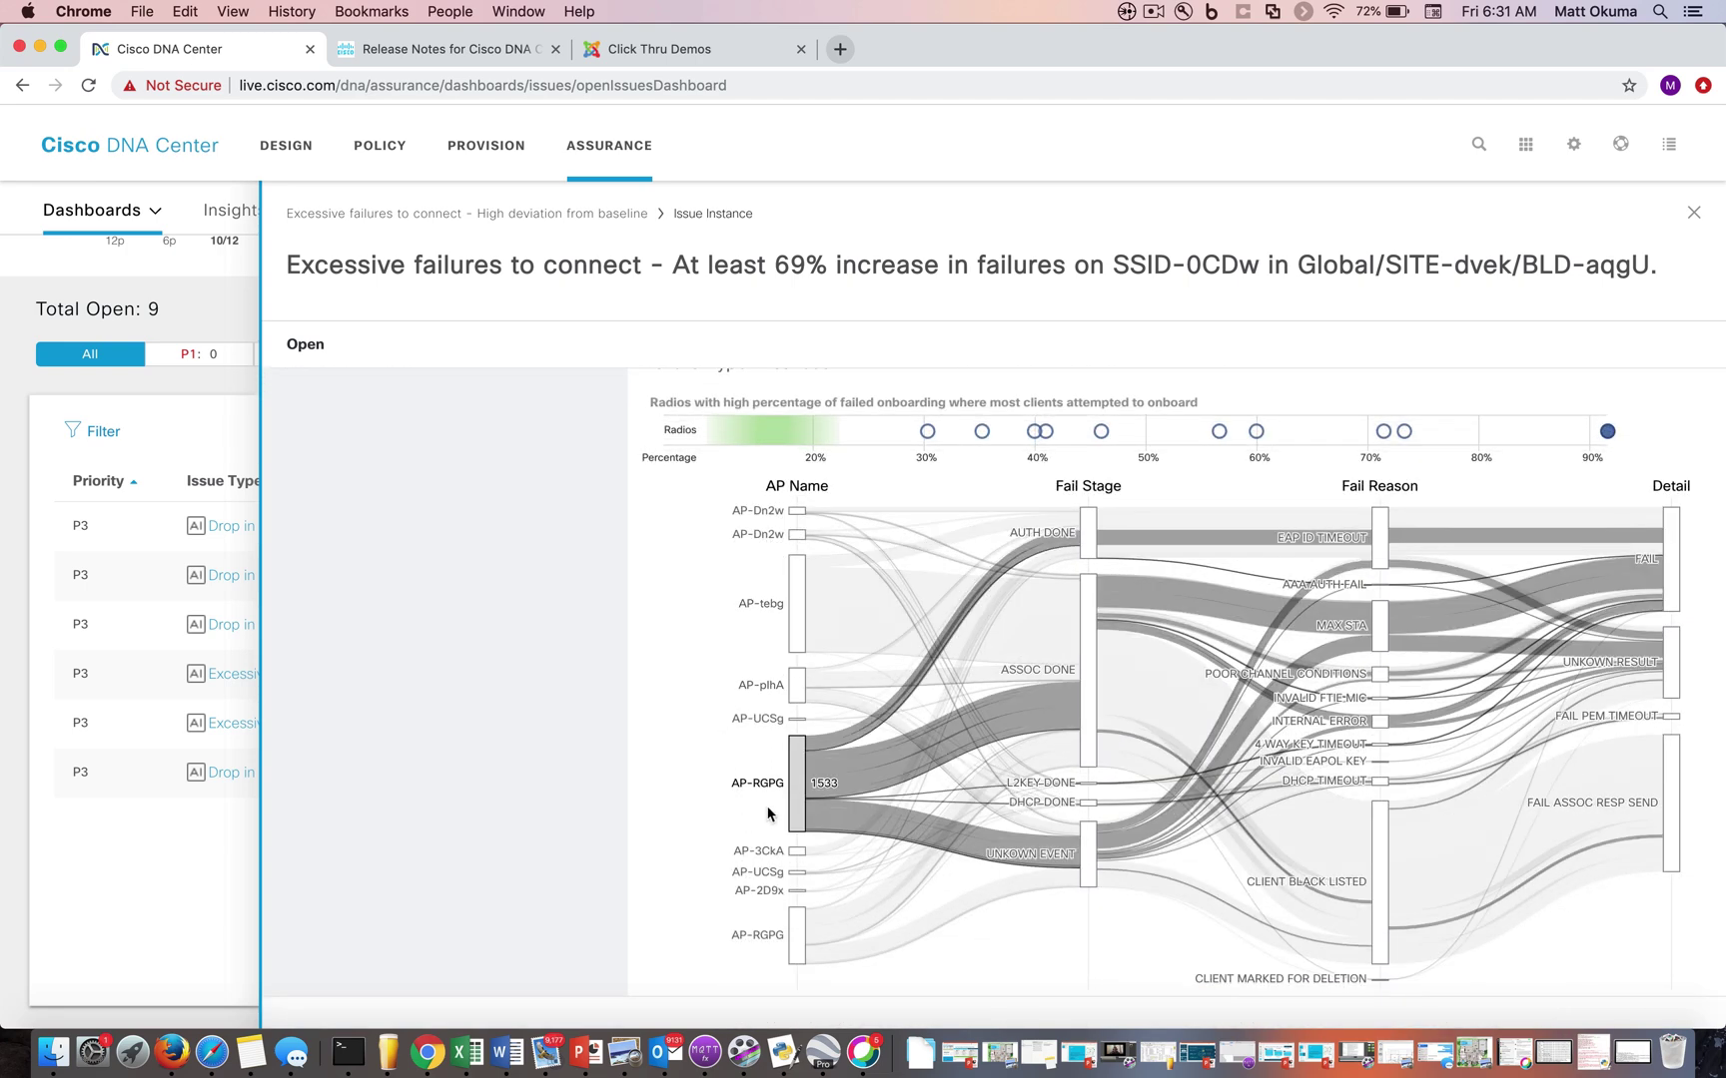
- Trace the failure flows of both AP-RGPG entries, AP-plhA, and the ASSOC DONE and AUTH DONE stages in the failure type breakout
{"action": "left_click", "coordinate": [811, 929]}
{"action": "left_click", "coordinate": [830, 783]}
{"action": "left_click", "coordinate": [833, 679]}
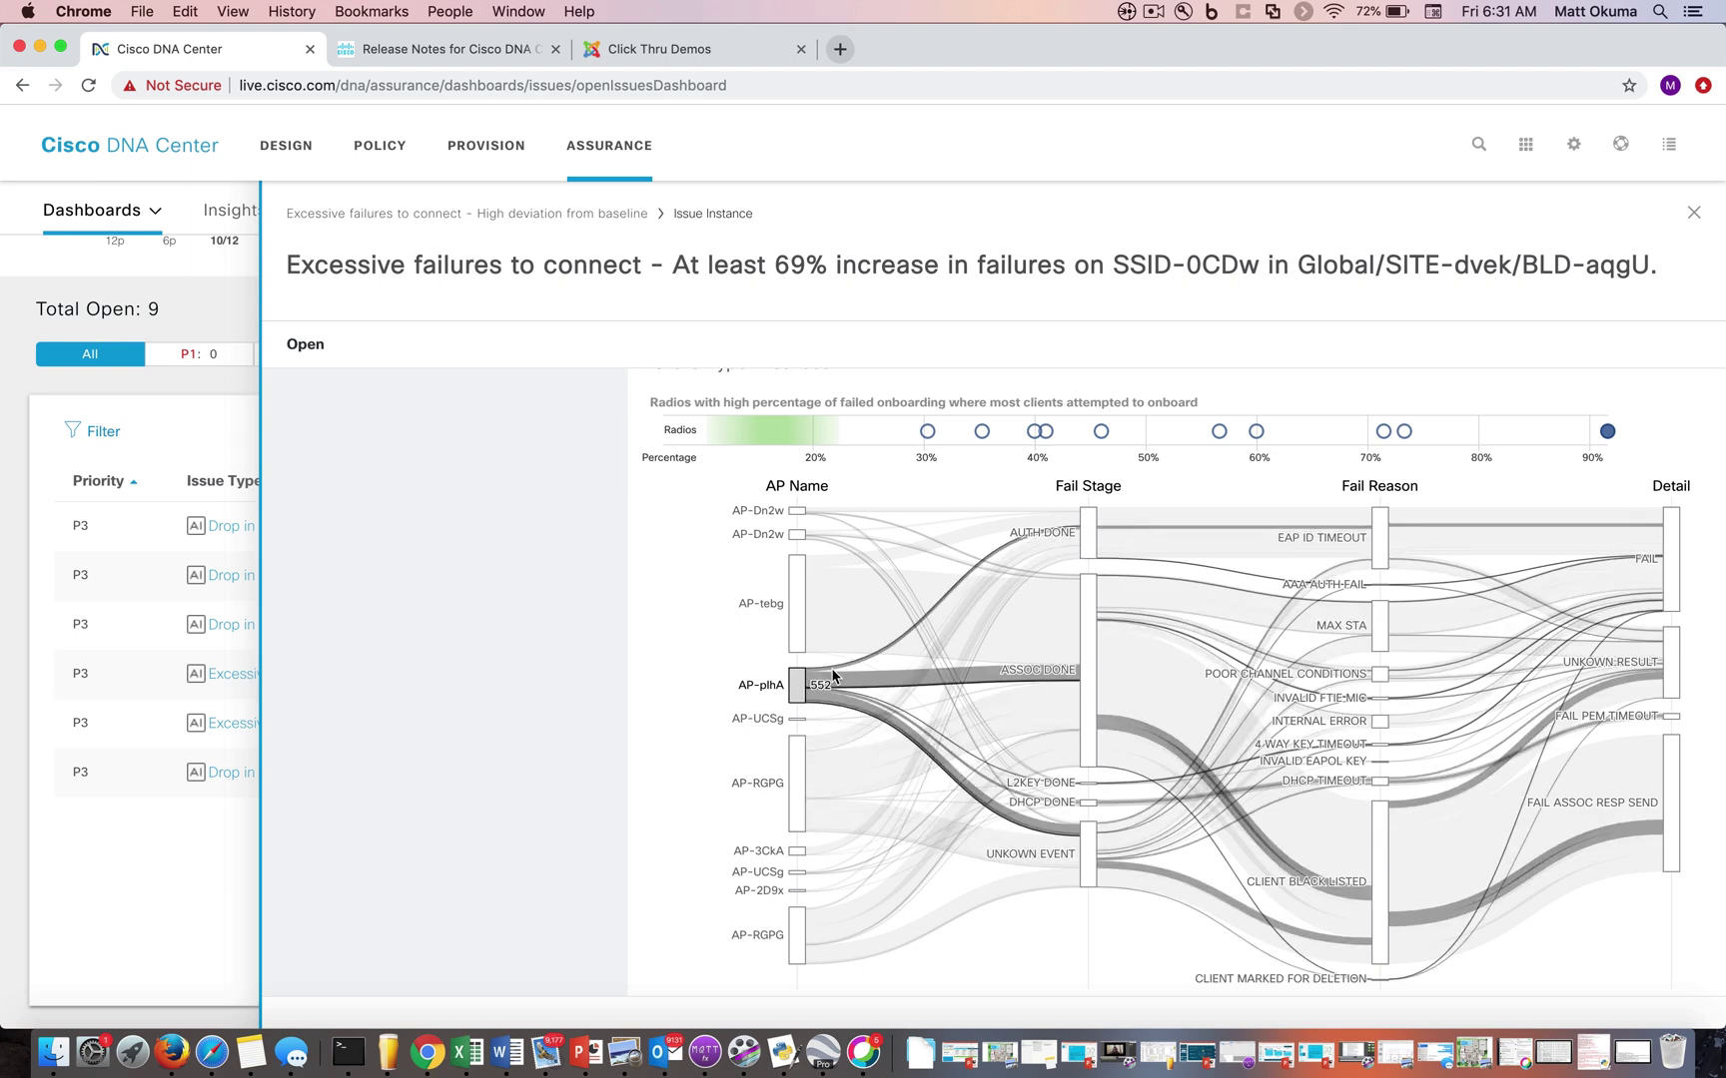
{"action": "left_click", "coordinate": [1088, 611]}
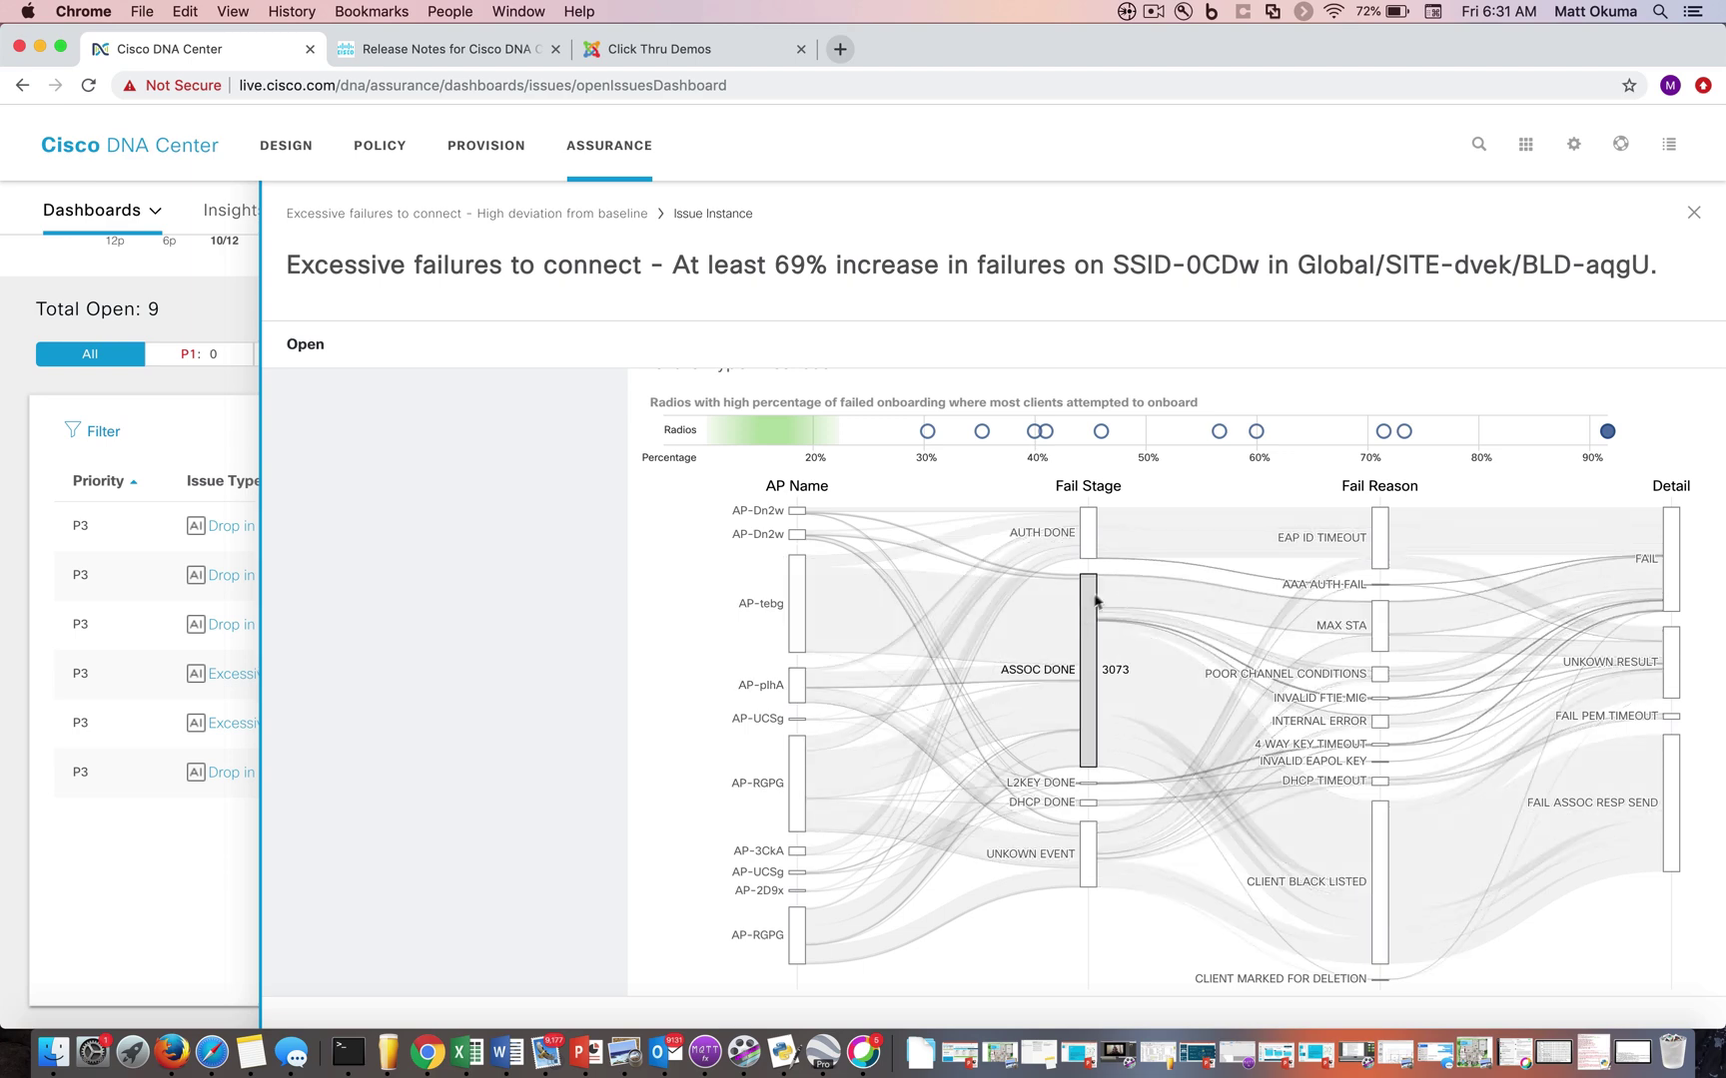
{"action": "left_click", "coordinate": [1097, 540]}
- Show the Failed Percentage and Failed Count root cause views and review the charts of radios with high onboarding failure counts
{"action": "scroll", "coordinate": [1097, 534], "scroll_direction": "up", "scroll_amount": 3}
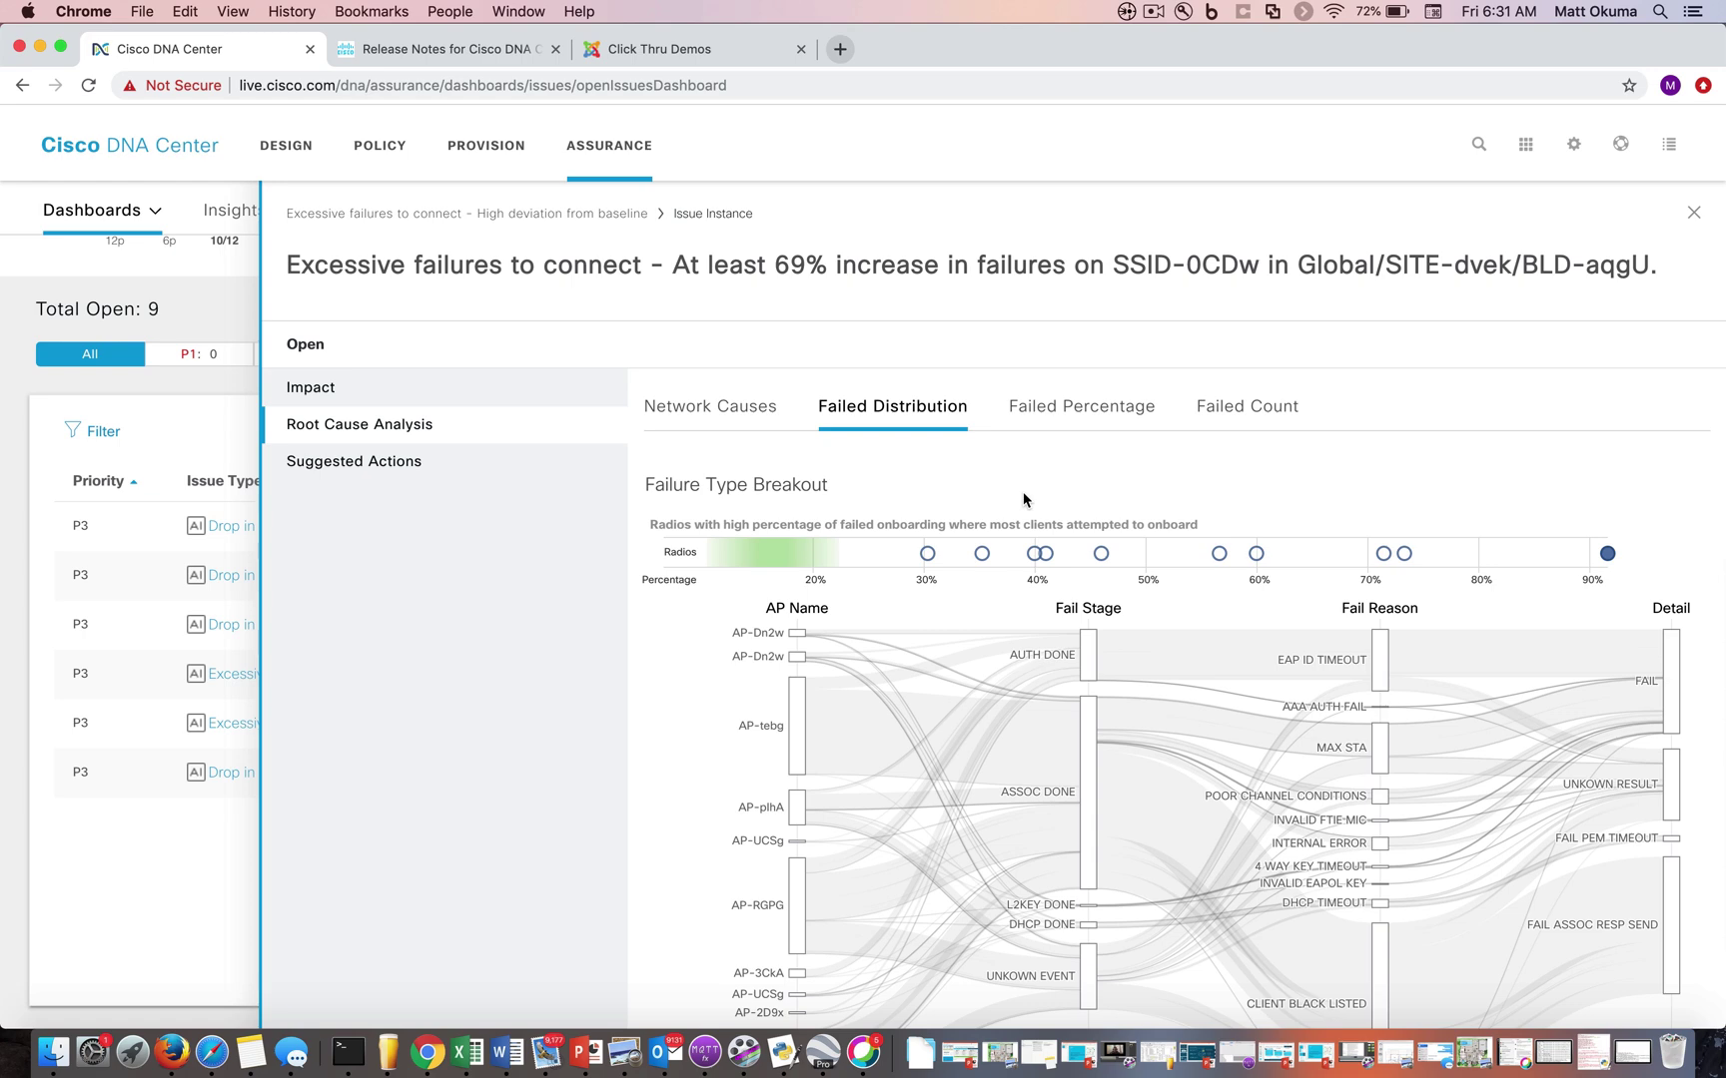
{"action": "left_click", "coordinate": [1079, 417]}
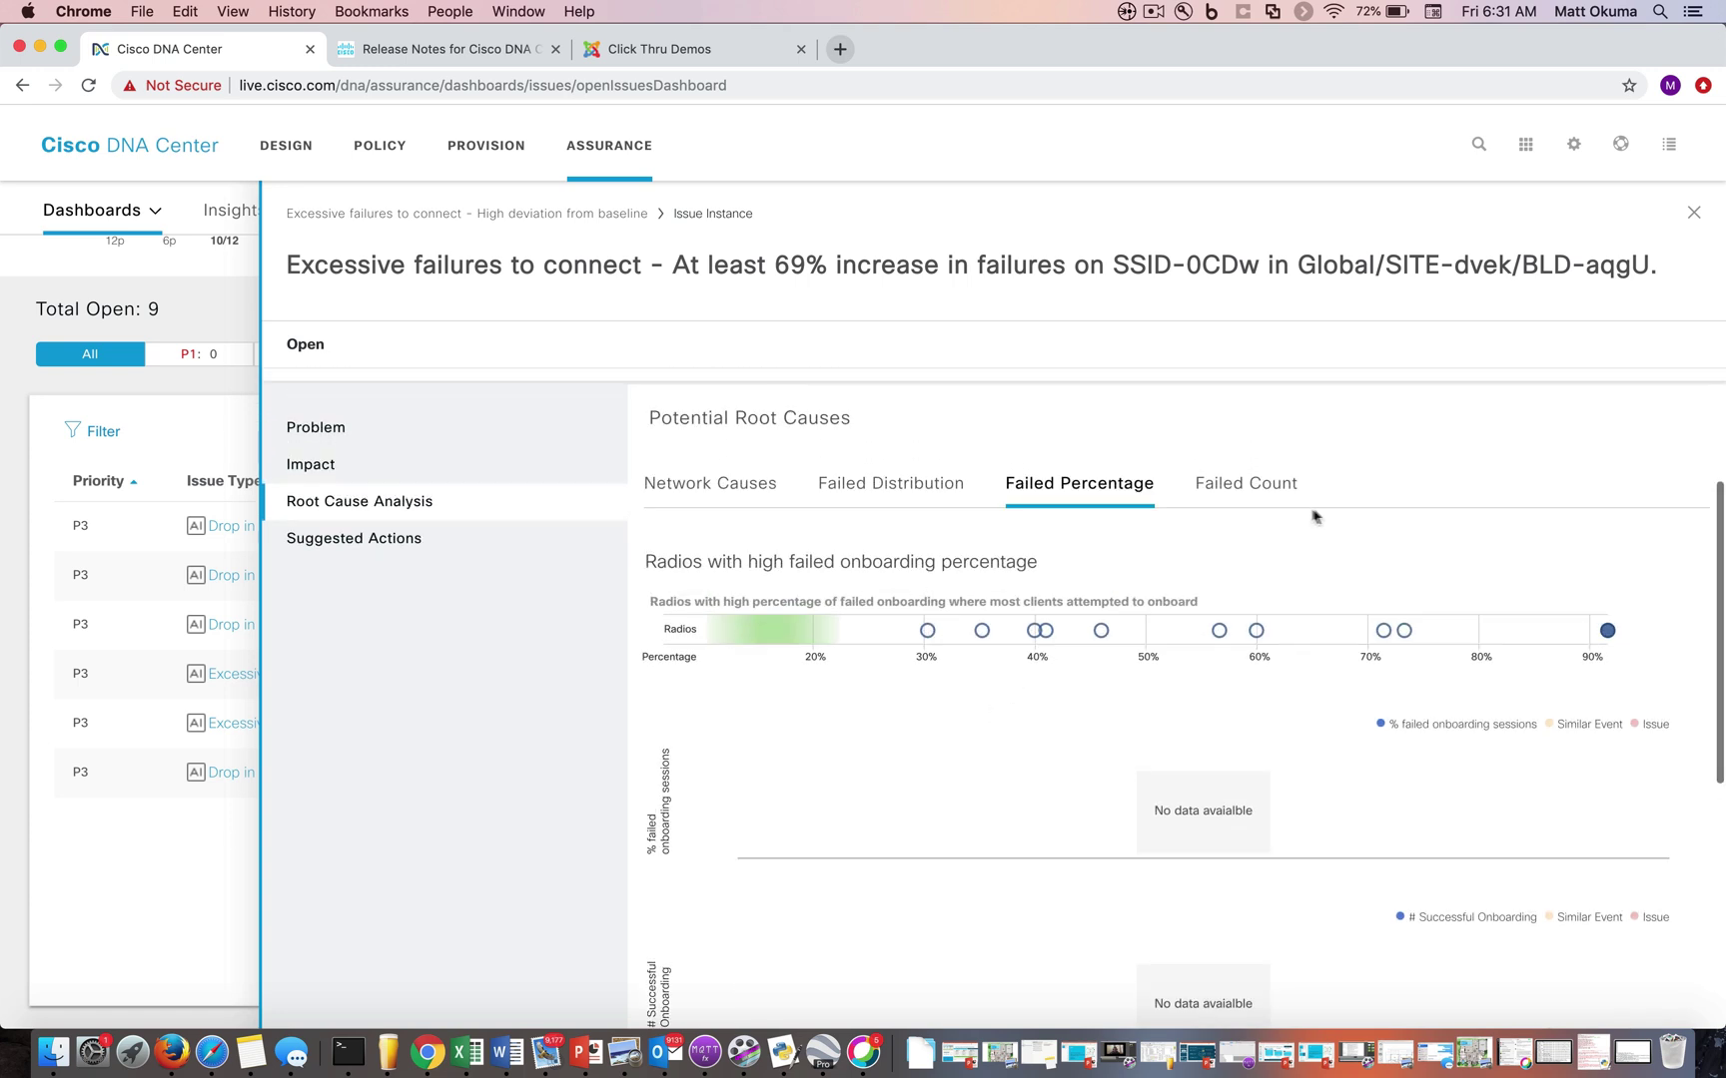
{"action": "left_click", "coordinate": [1238, 480]}
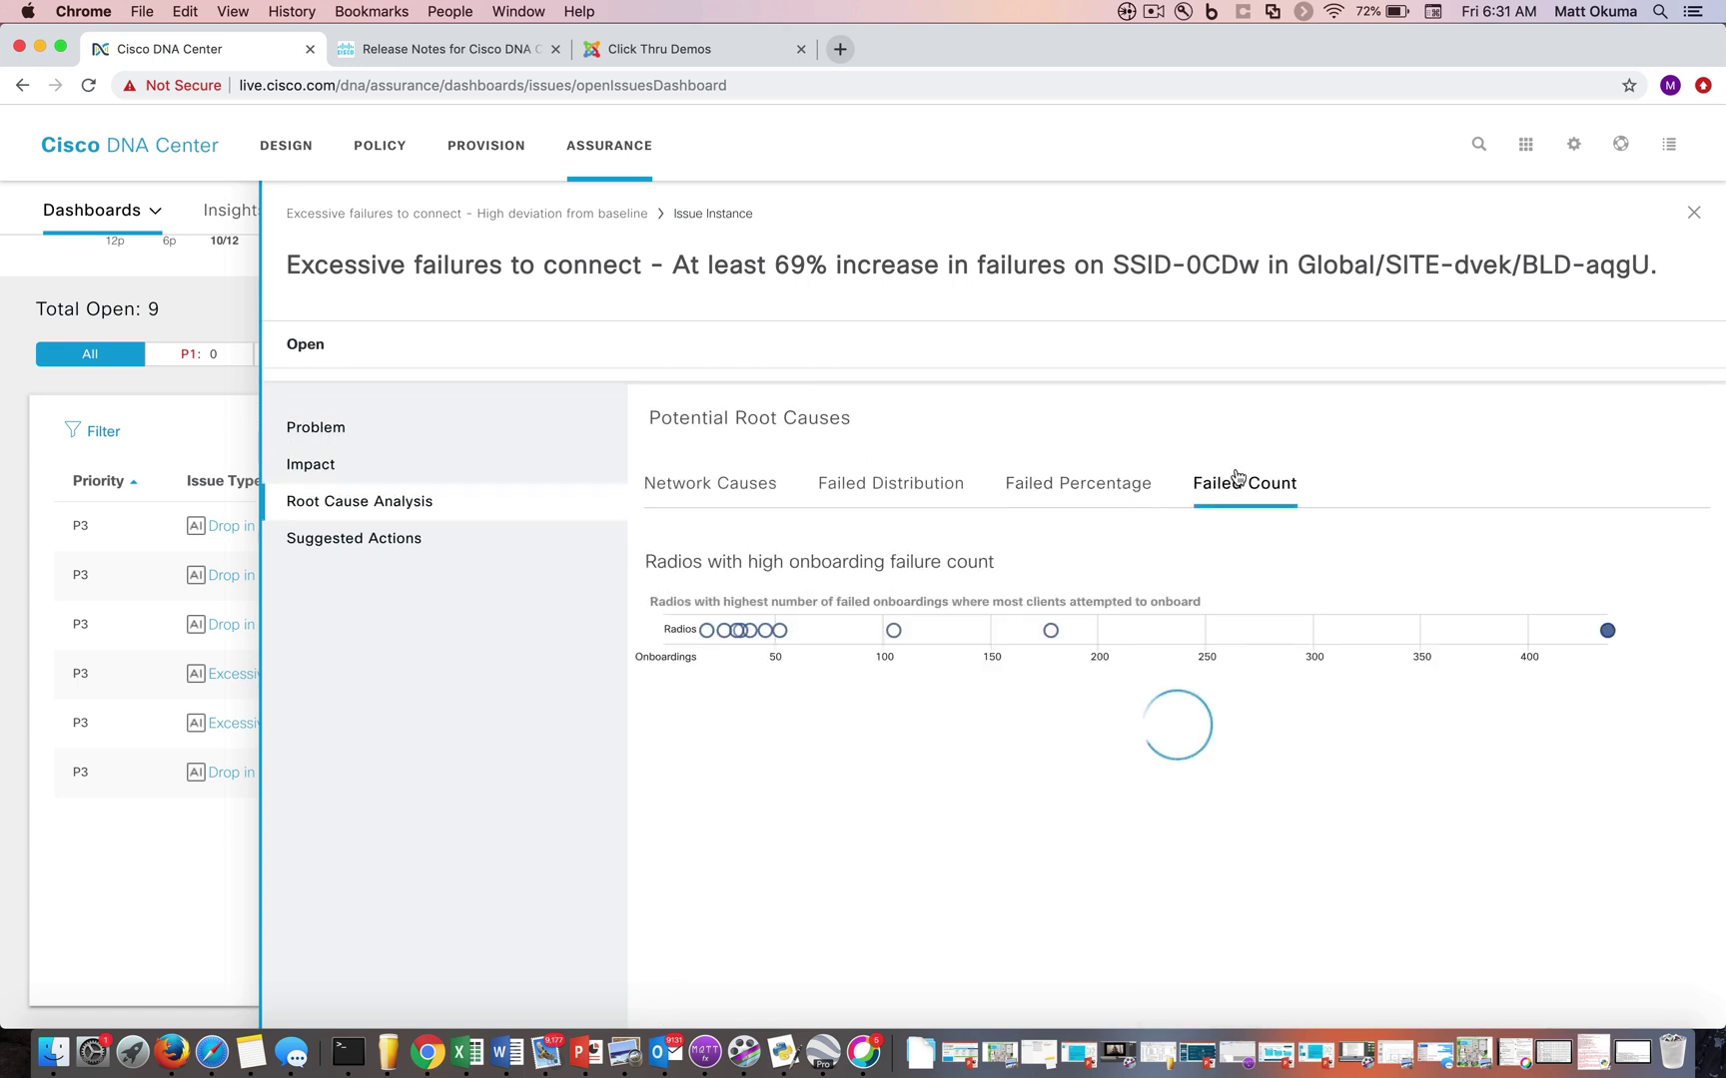
{"action": "scroll", "coordinate": [1092, 634], "scroll_direction": "down", "scroll_amount": 2}
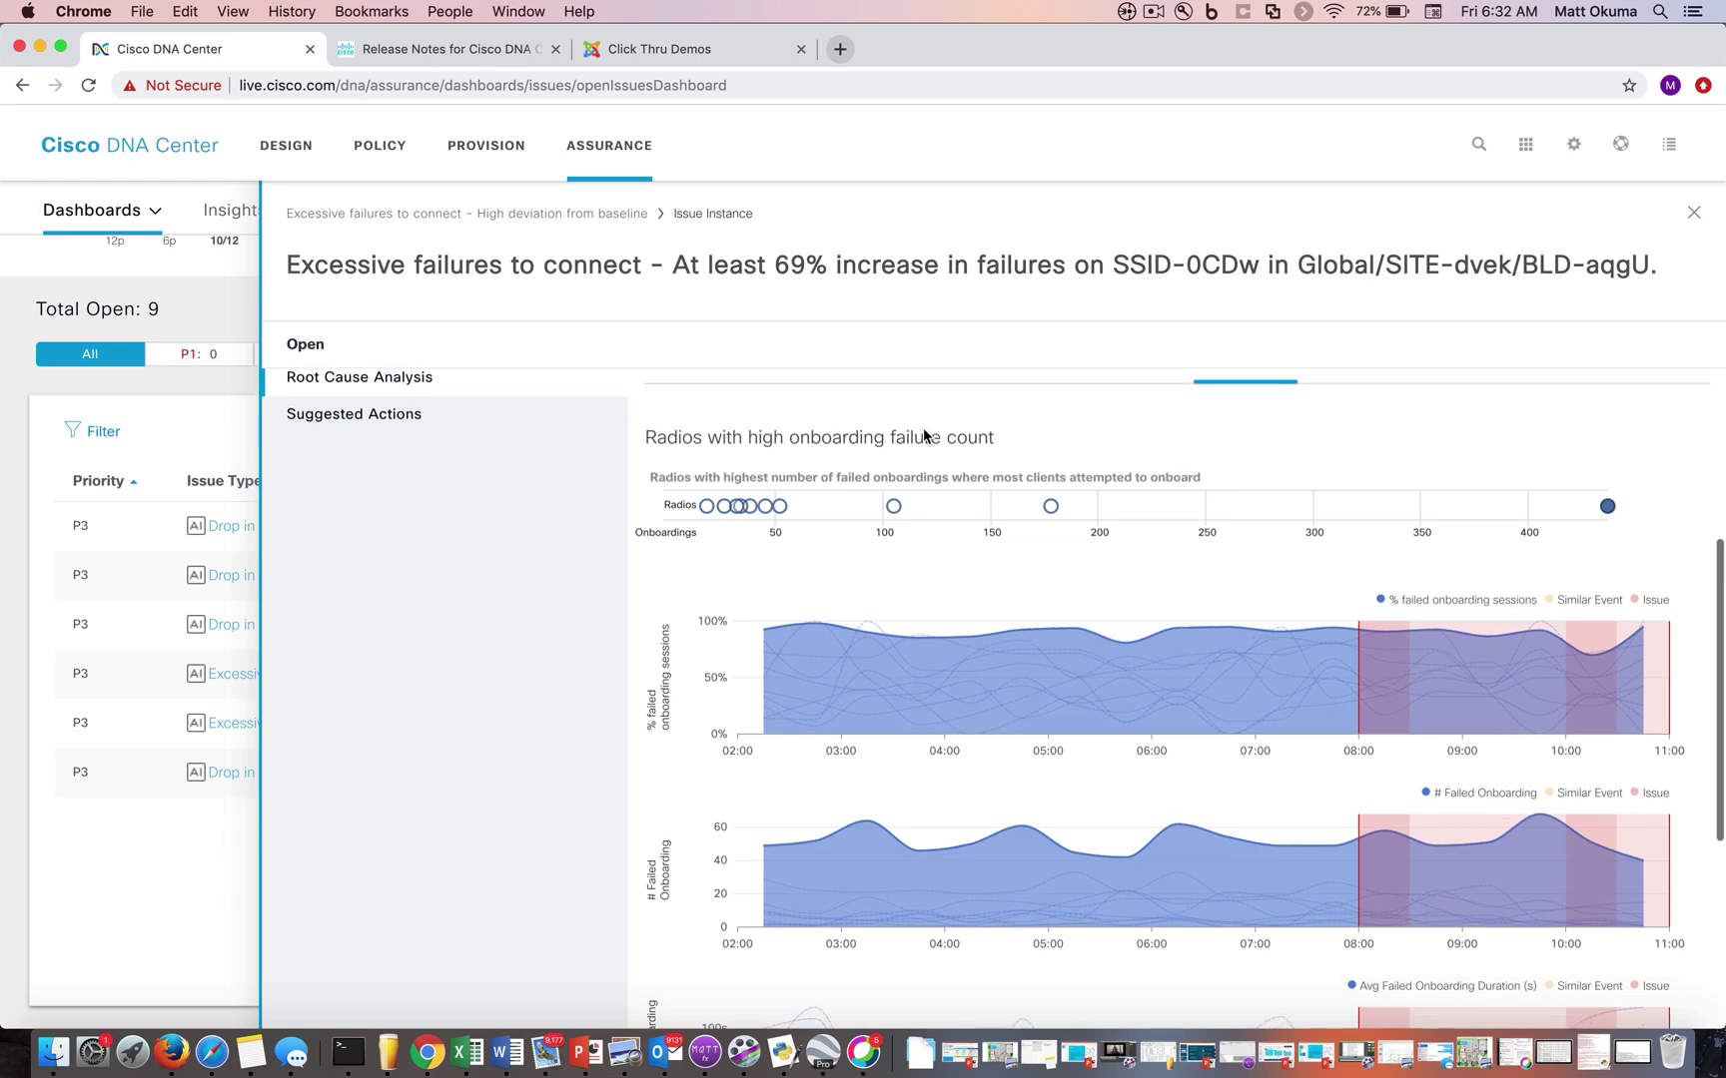
{"action": "scroll", "coordinate": [922, 427], "scroll_direction": "down", "scroll_amount": 2}
- Review the suggested actions for the excessive failures to connect issue and return to the open issues list
{"action": "scroll", "coordinate": [922, 427], "scroll_direction": "up", "scroll_amount": 3}
{"action": "scroll", "coordinate": [921, 427], "scroll_direction": "up", "scroll_amount": 2}
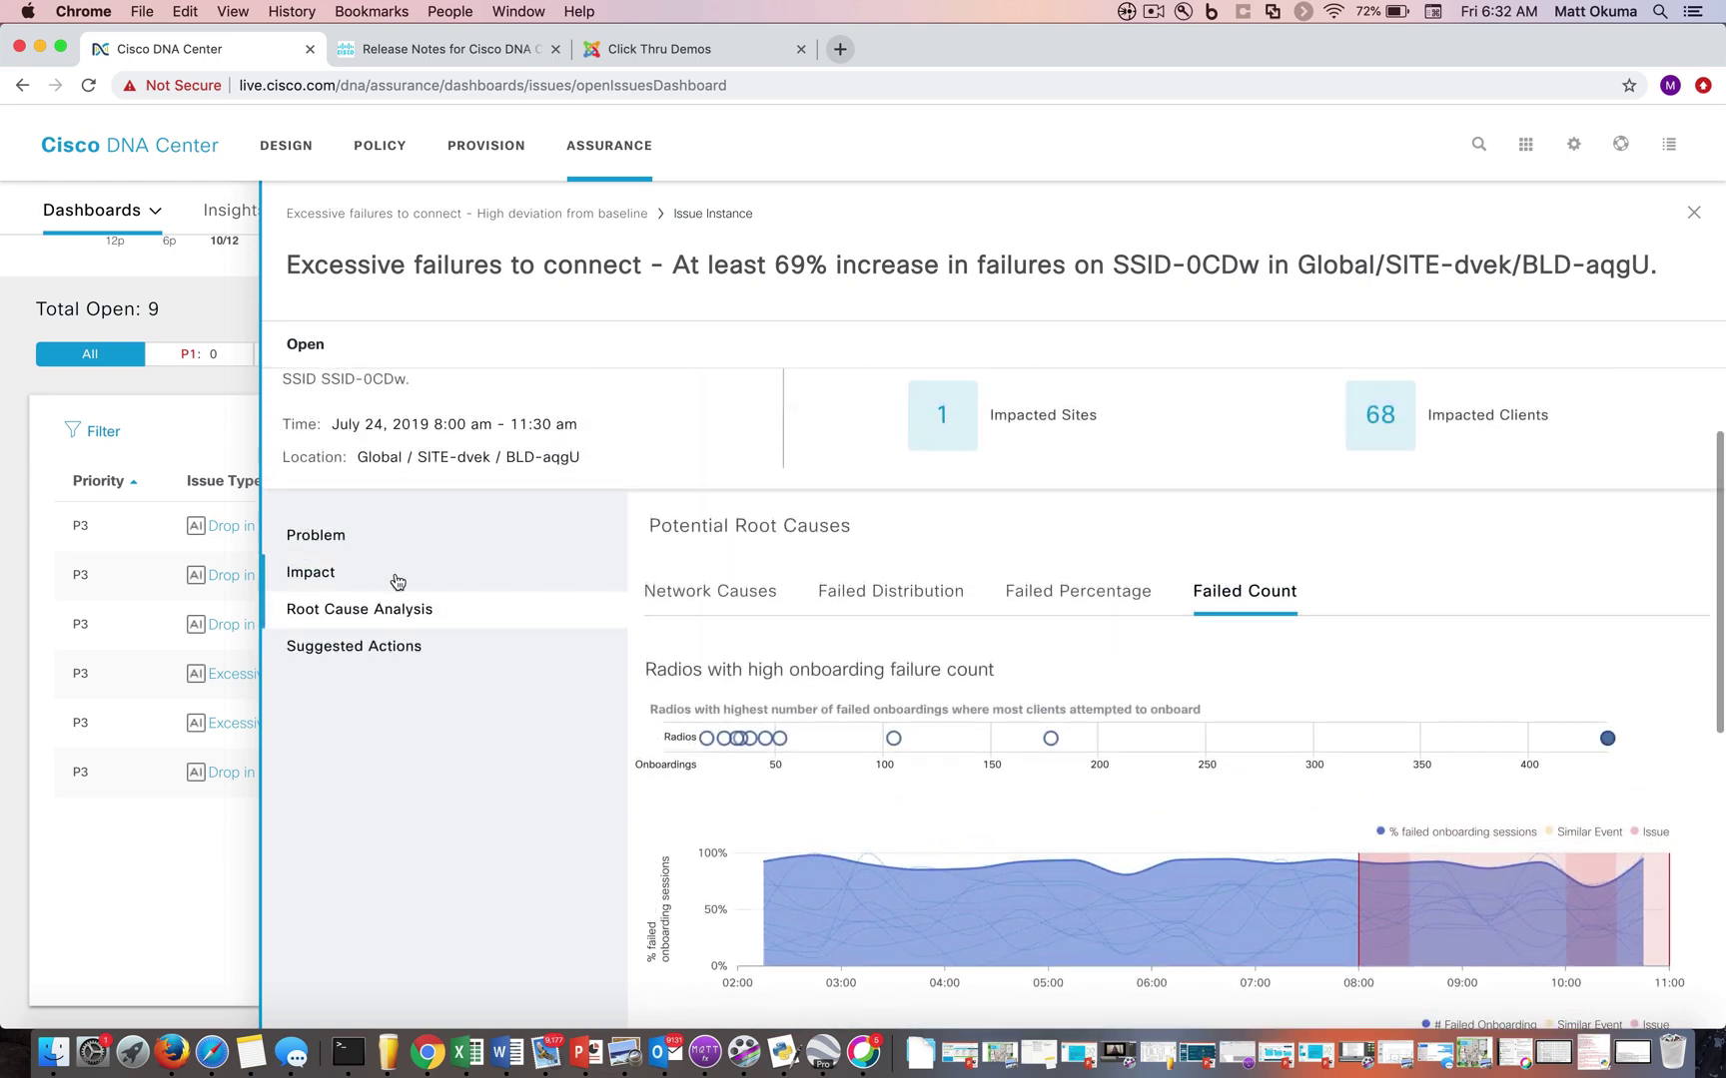
{"action": "left_click", "coordinate": [344, 649]}
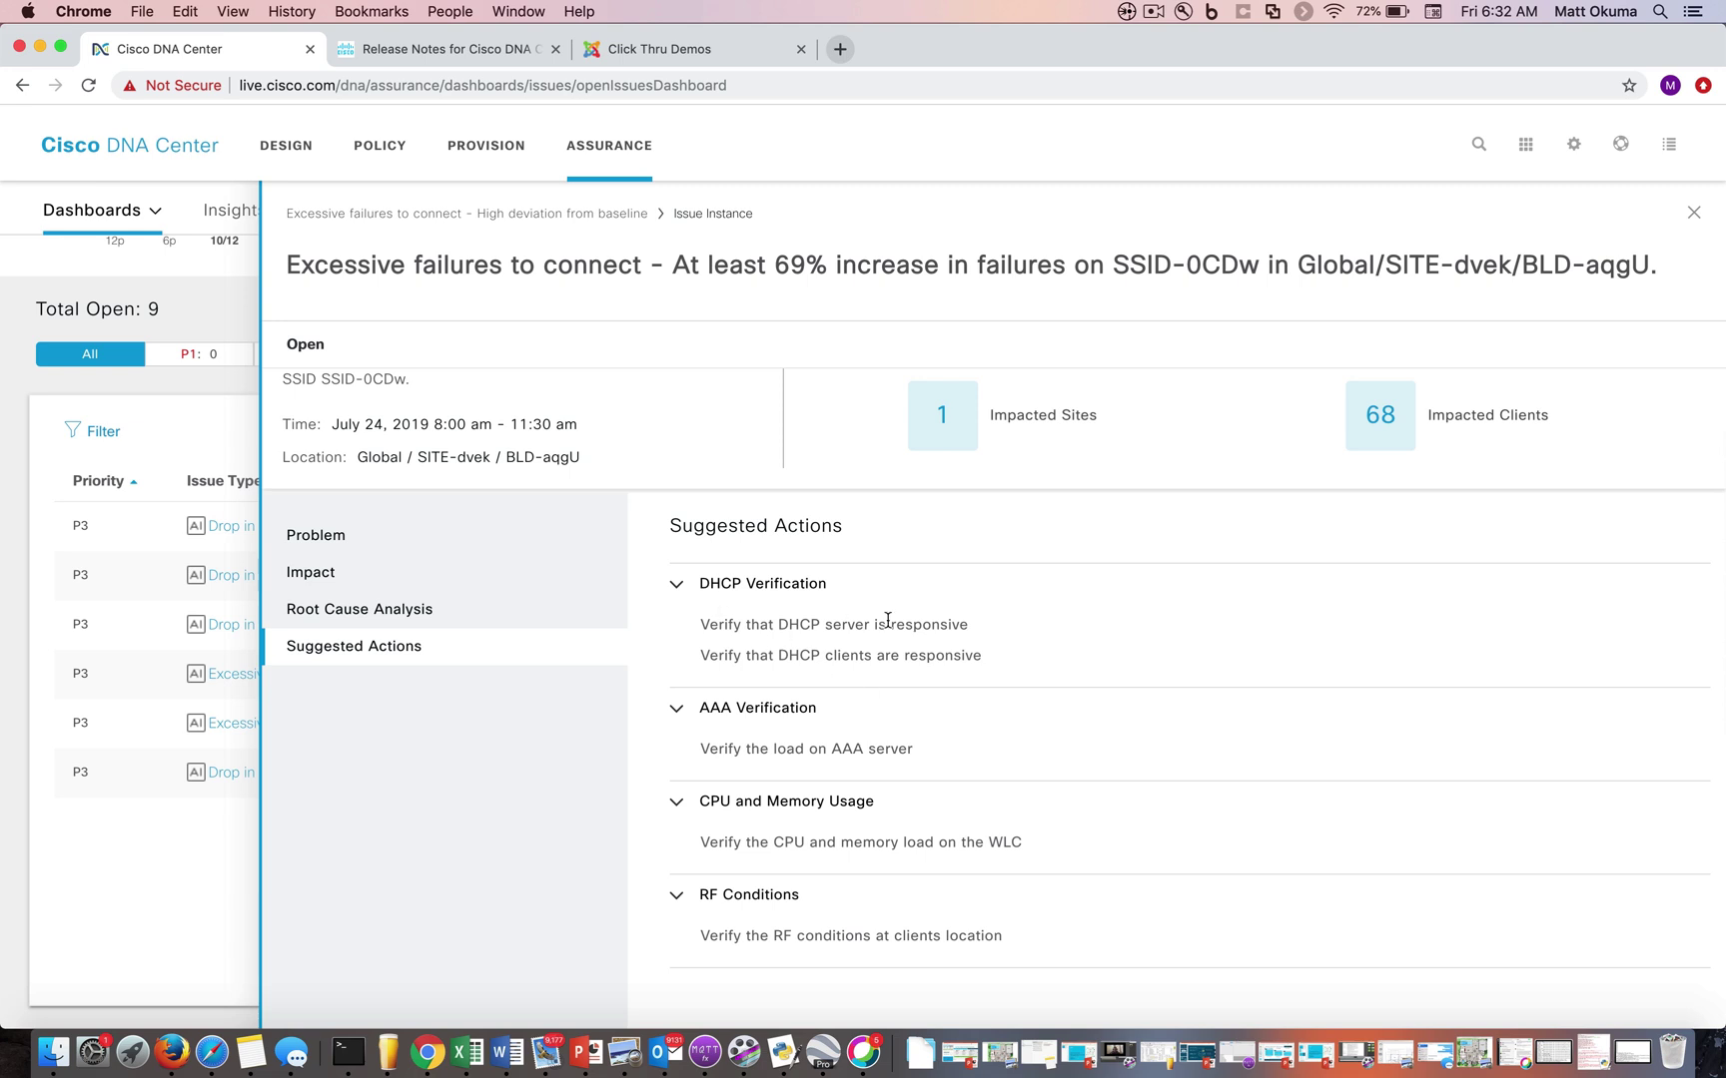
{"action": "scroll", "coordinate": [813, 763], "scroll_direction": "down", "scroll_amount": 2}
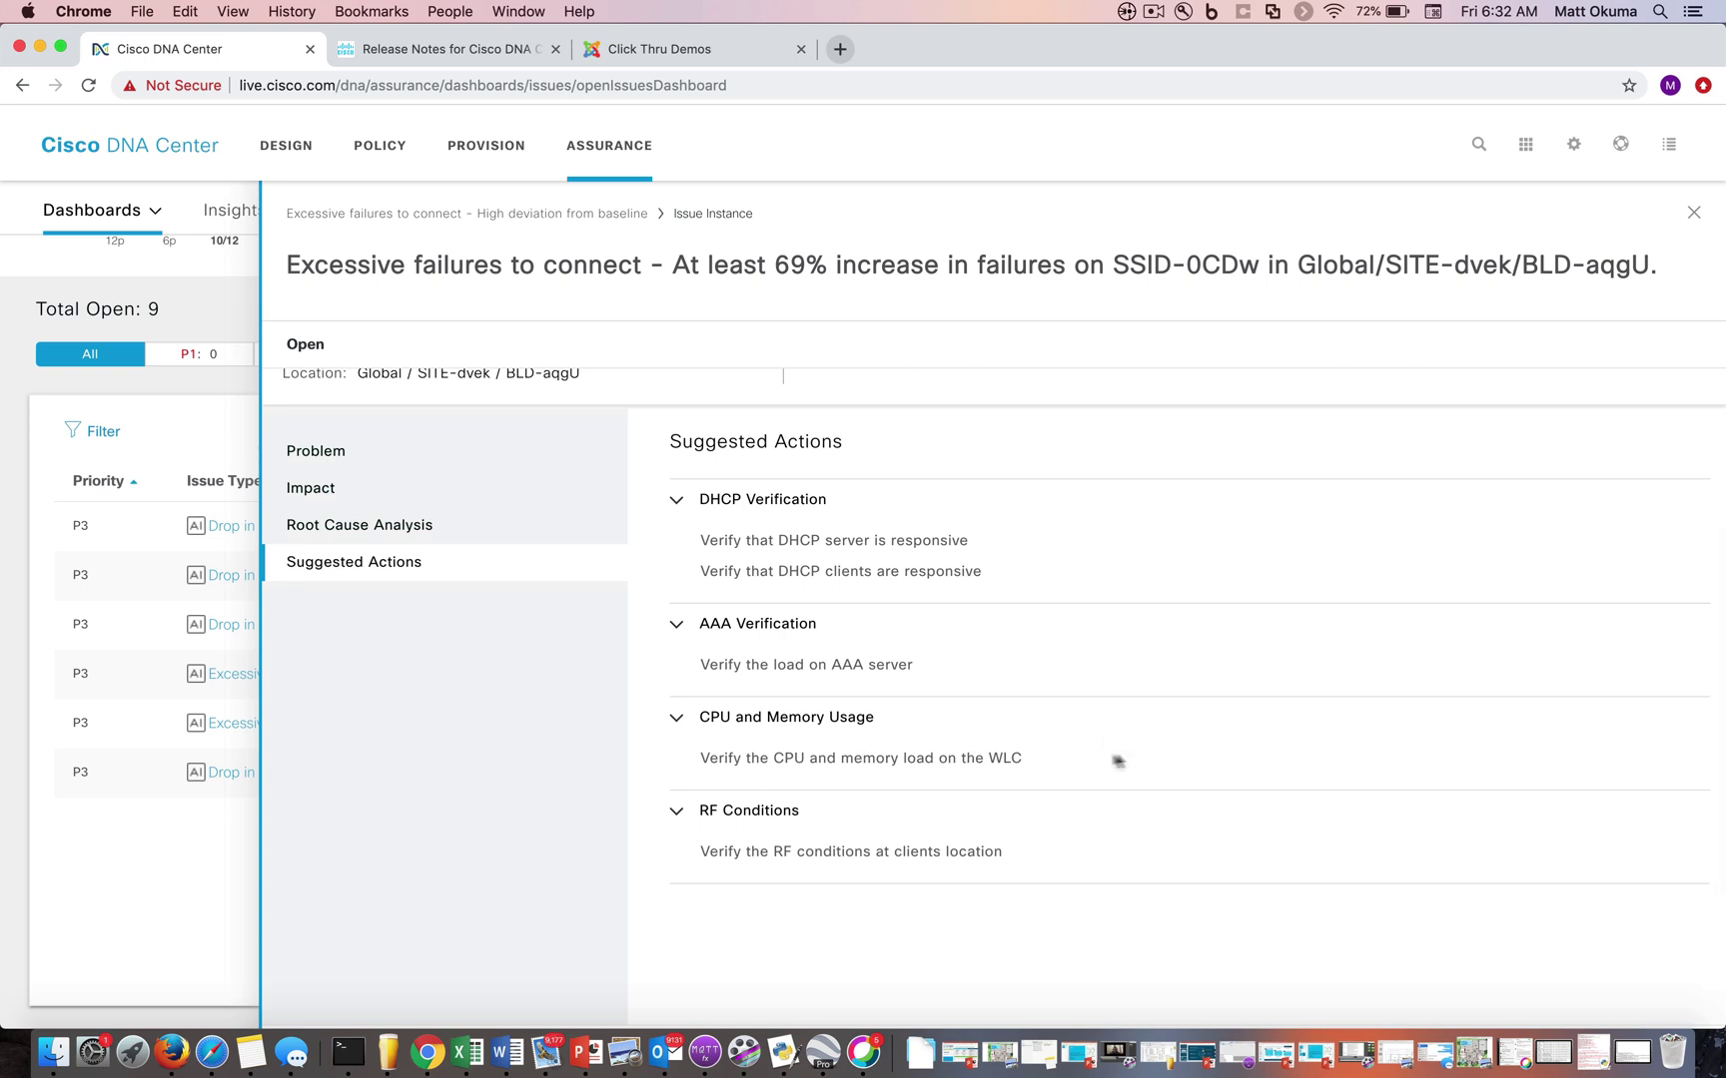
{"action": "scroll", "coordinate": [956, 724], "scroll_direction": "up", "scroll_amount": 5}
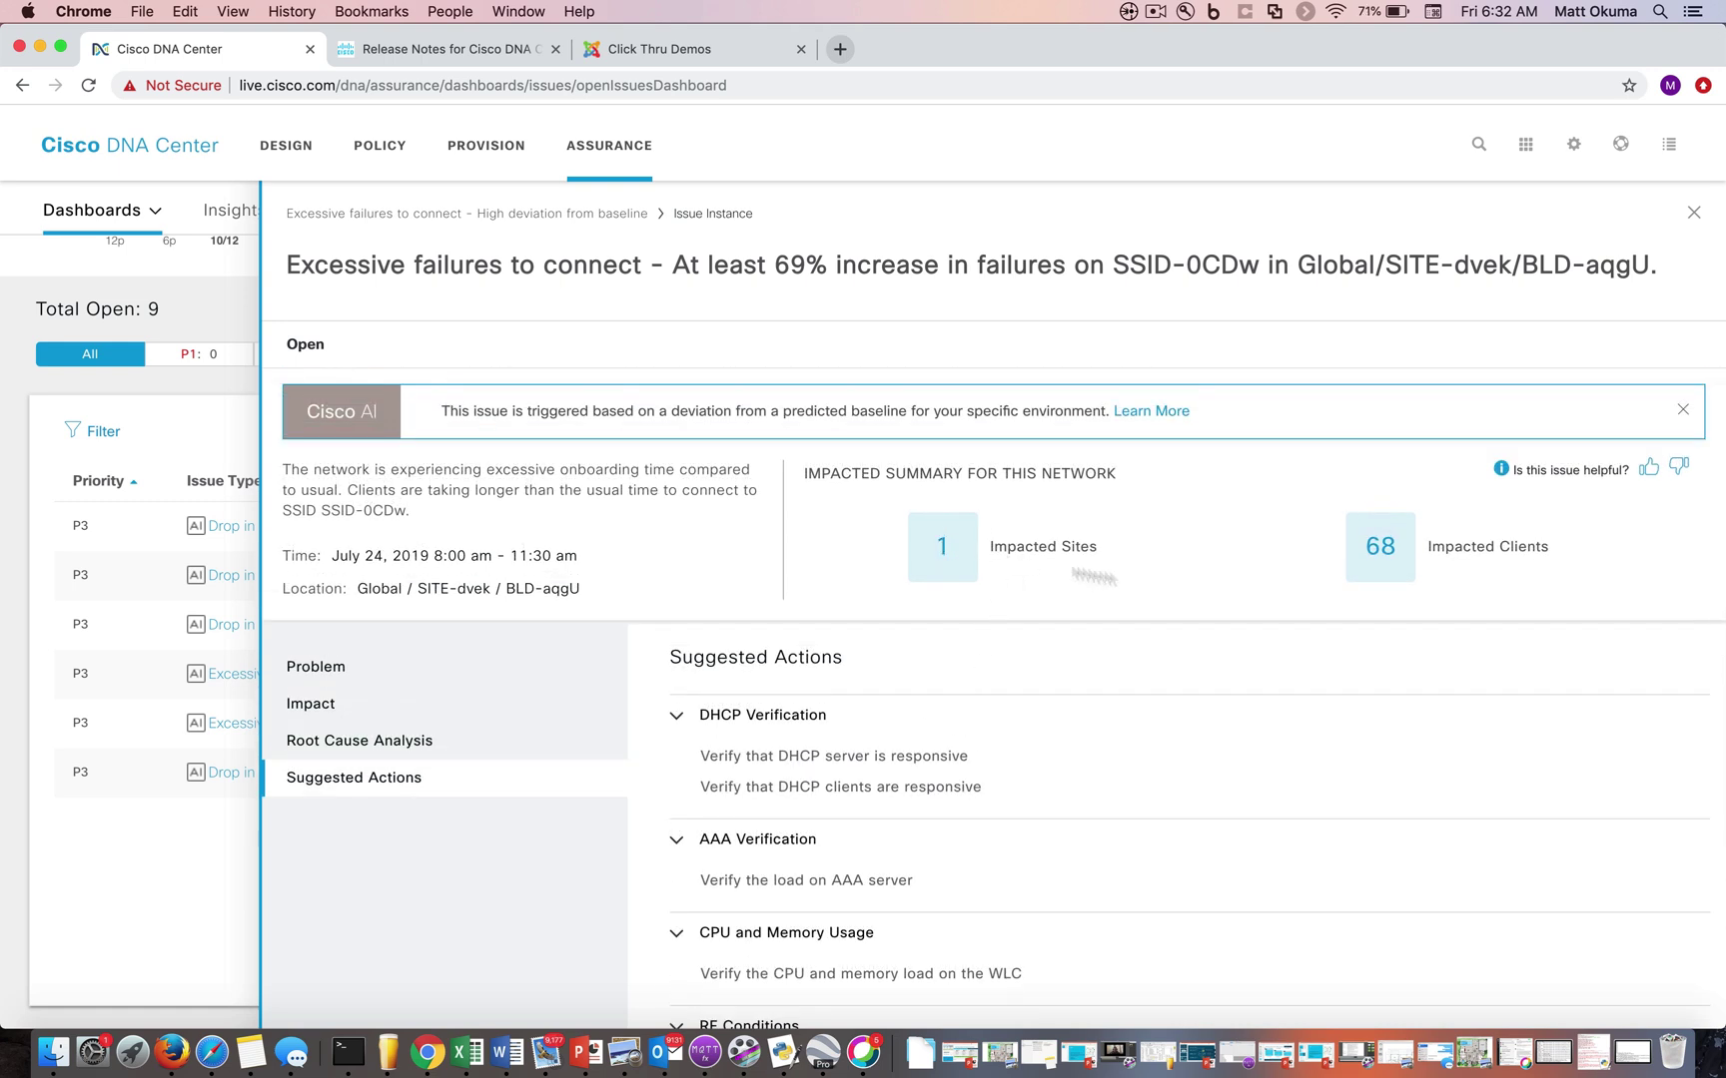
{"action": "left_click", "coordinate": [1693, 213]}
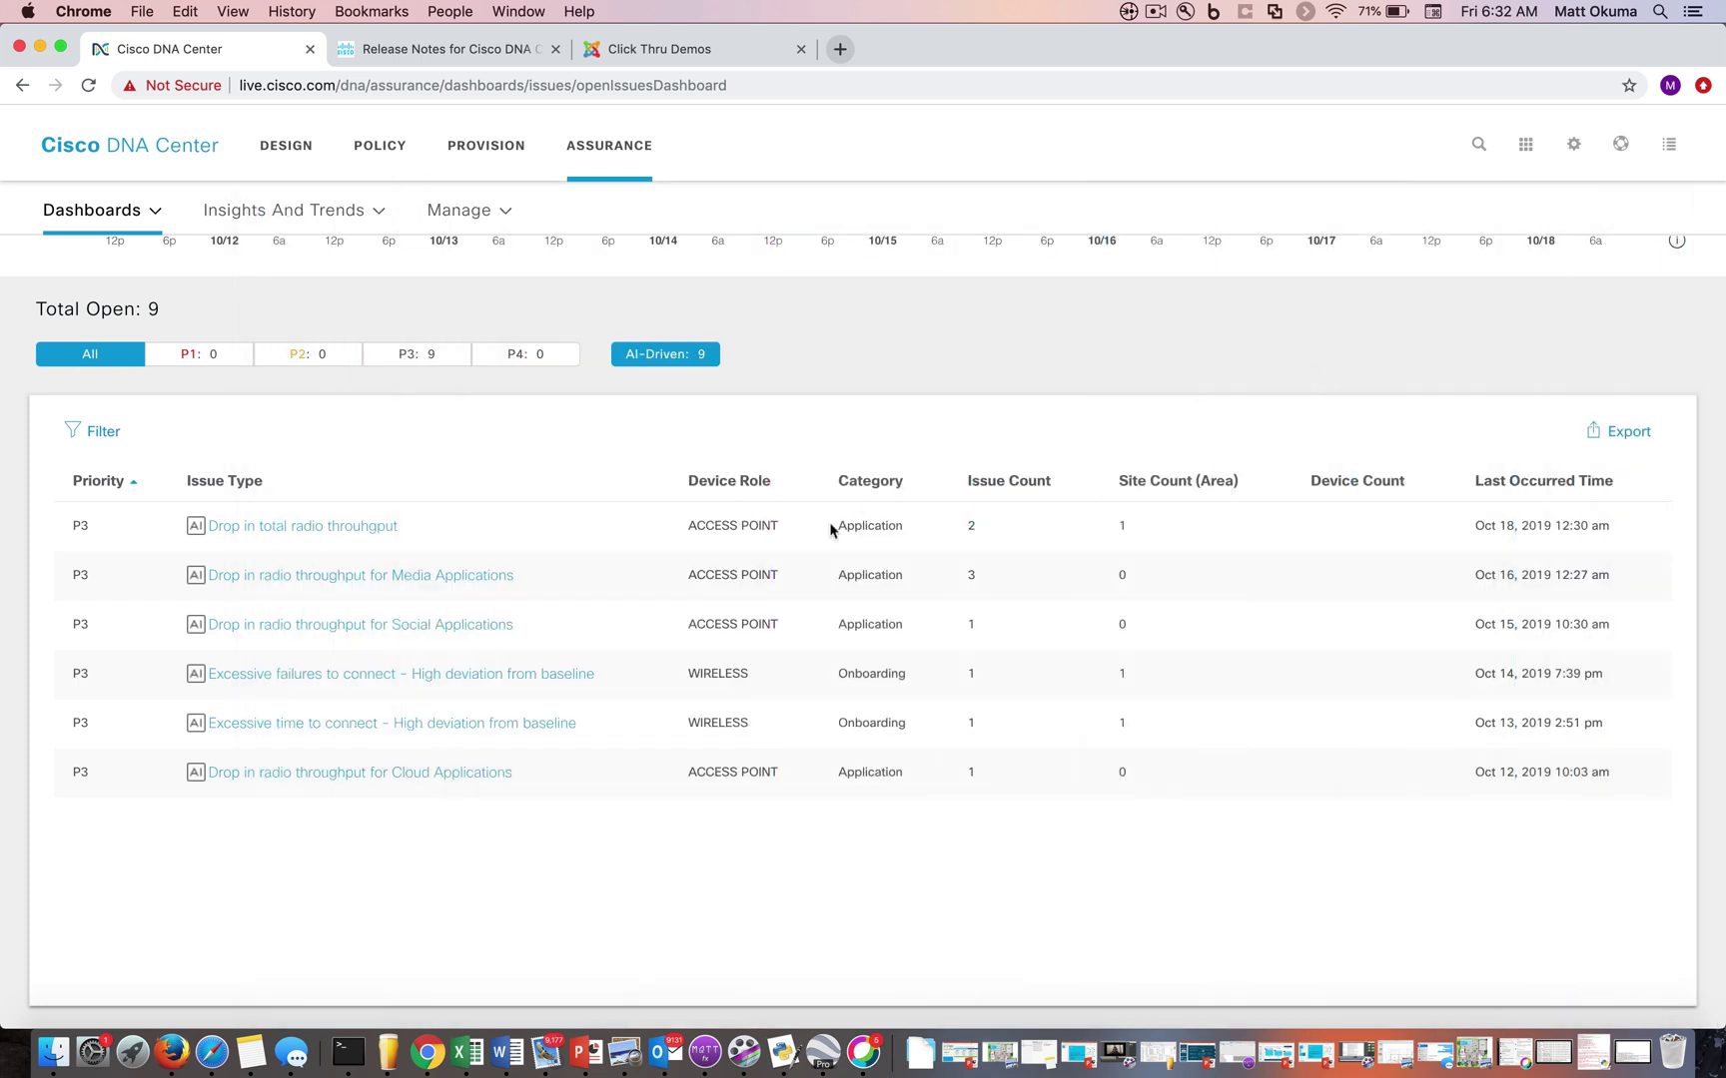
- Open the 75% drop instance of "Drop in total radio throuhgput" and review its problem details and impact on connected clients
{"action": "left_click", "coordinate": [251, 528]}
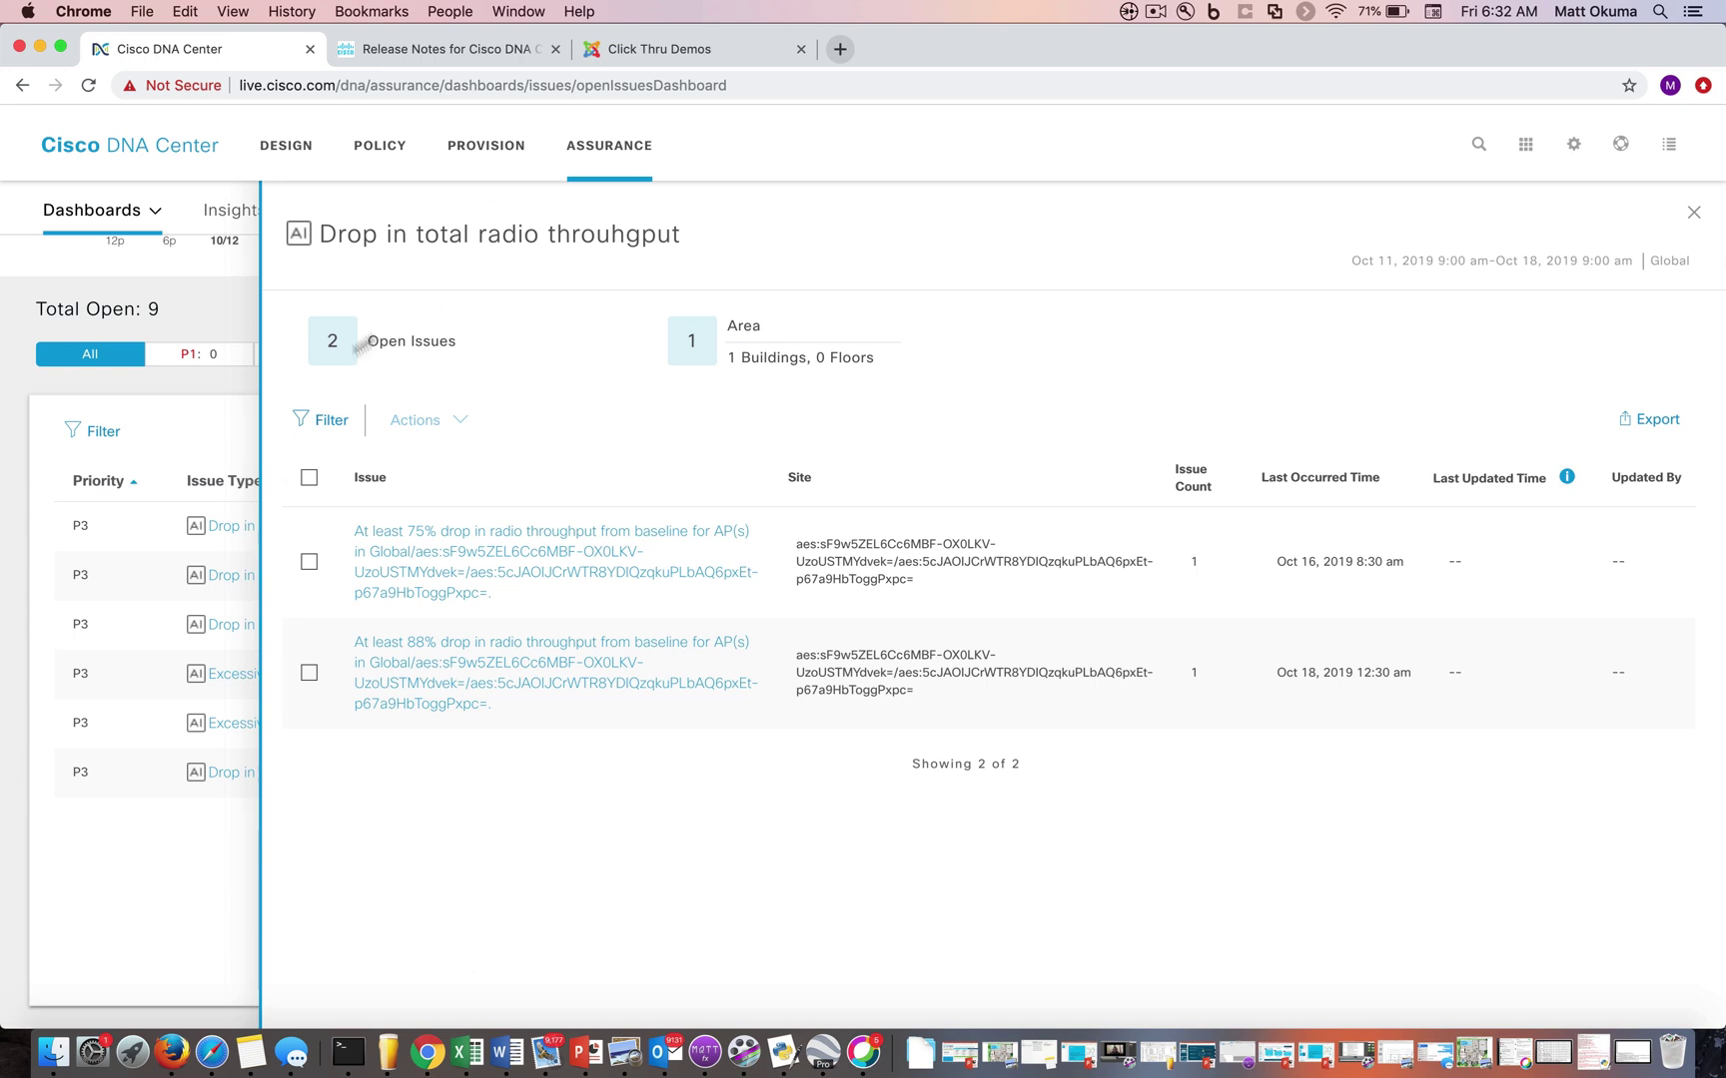
{"action": "left_click", "coordinate": [517, 575]}
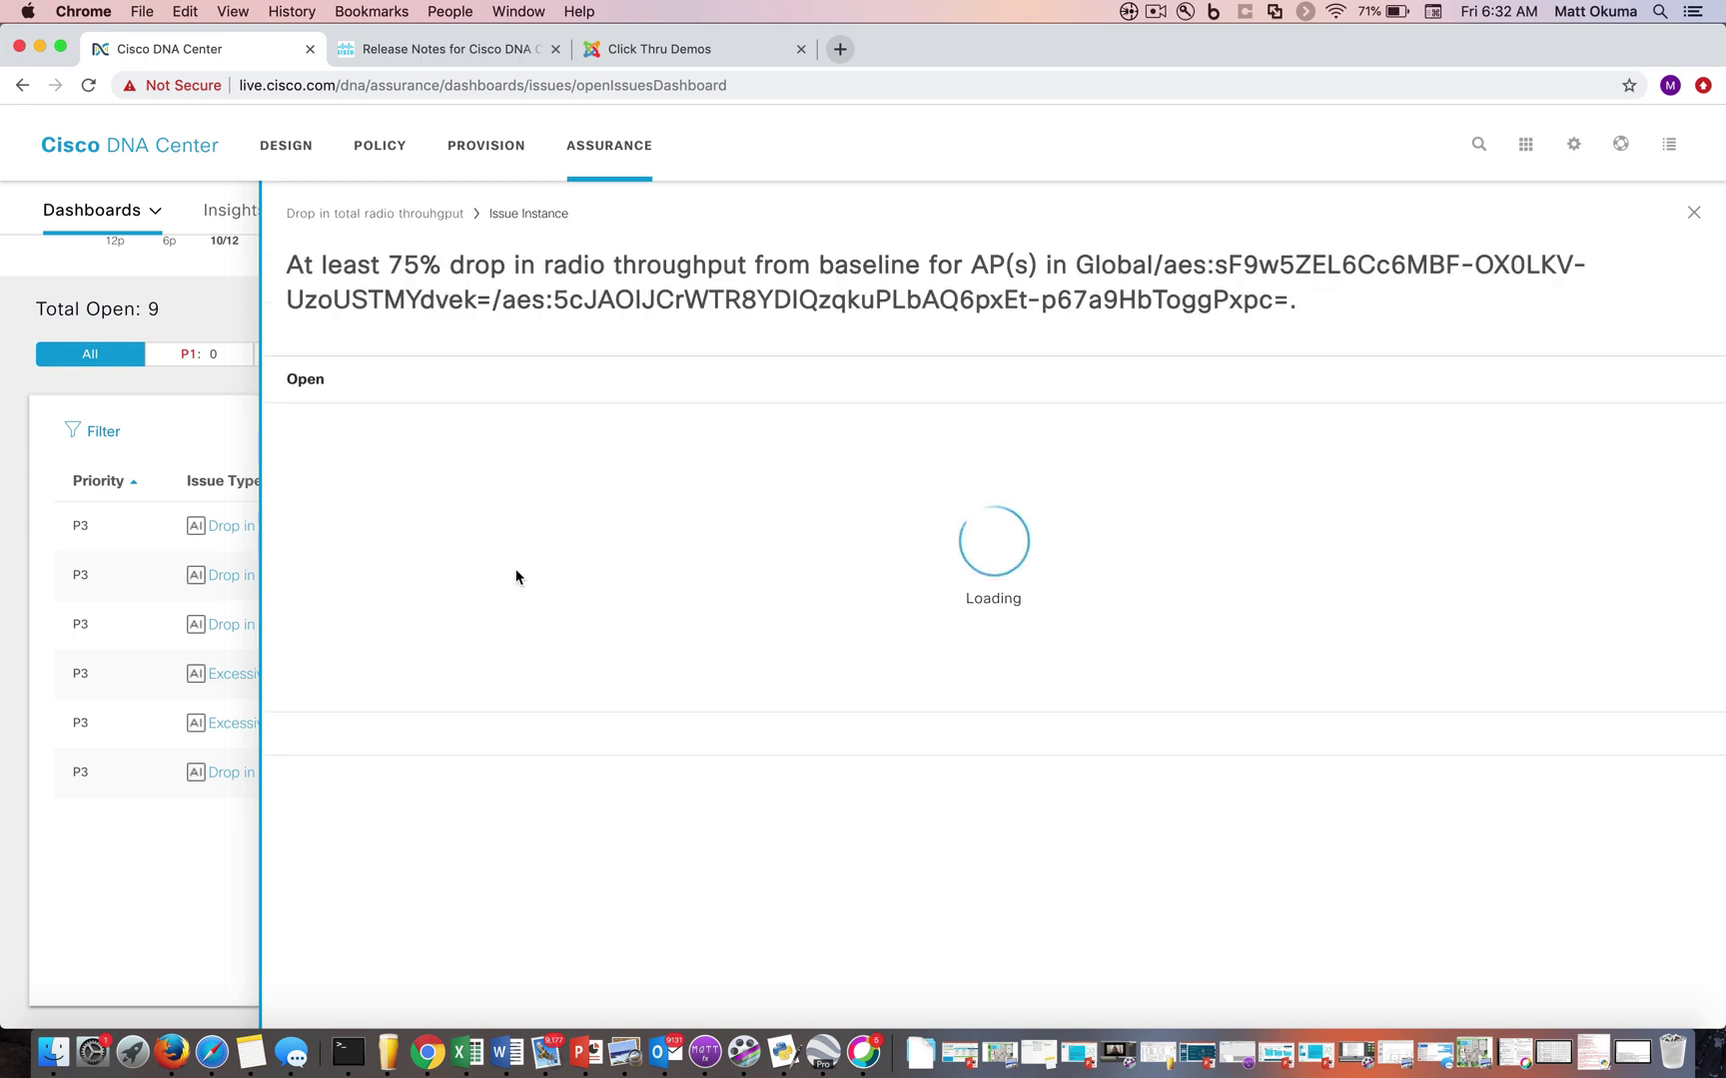
{"action": "scroll", "coordinate": [517, 576], "scroll_direction": "down", "scroll_amount": 5}
{"action": "scroll", "coordinate": [516, 576], "scroll_direction": "up", "scroll_amount": 3}
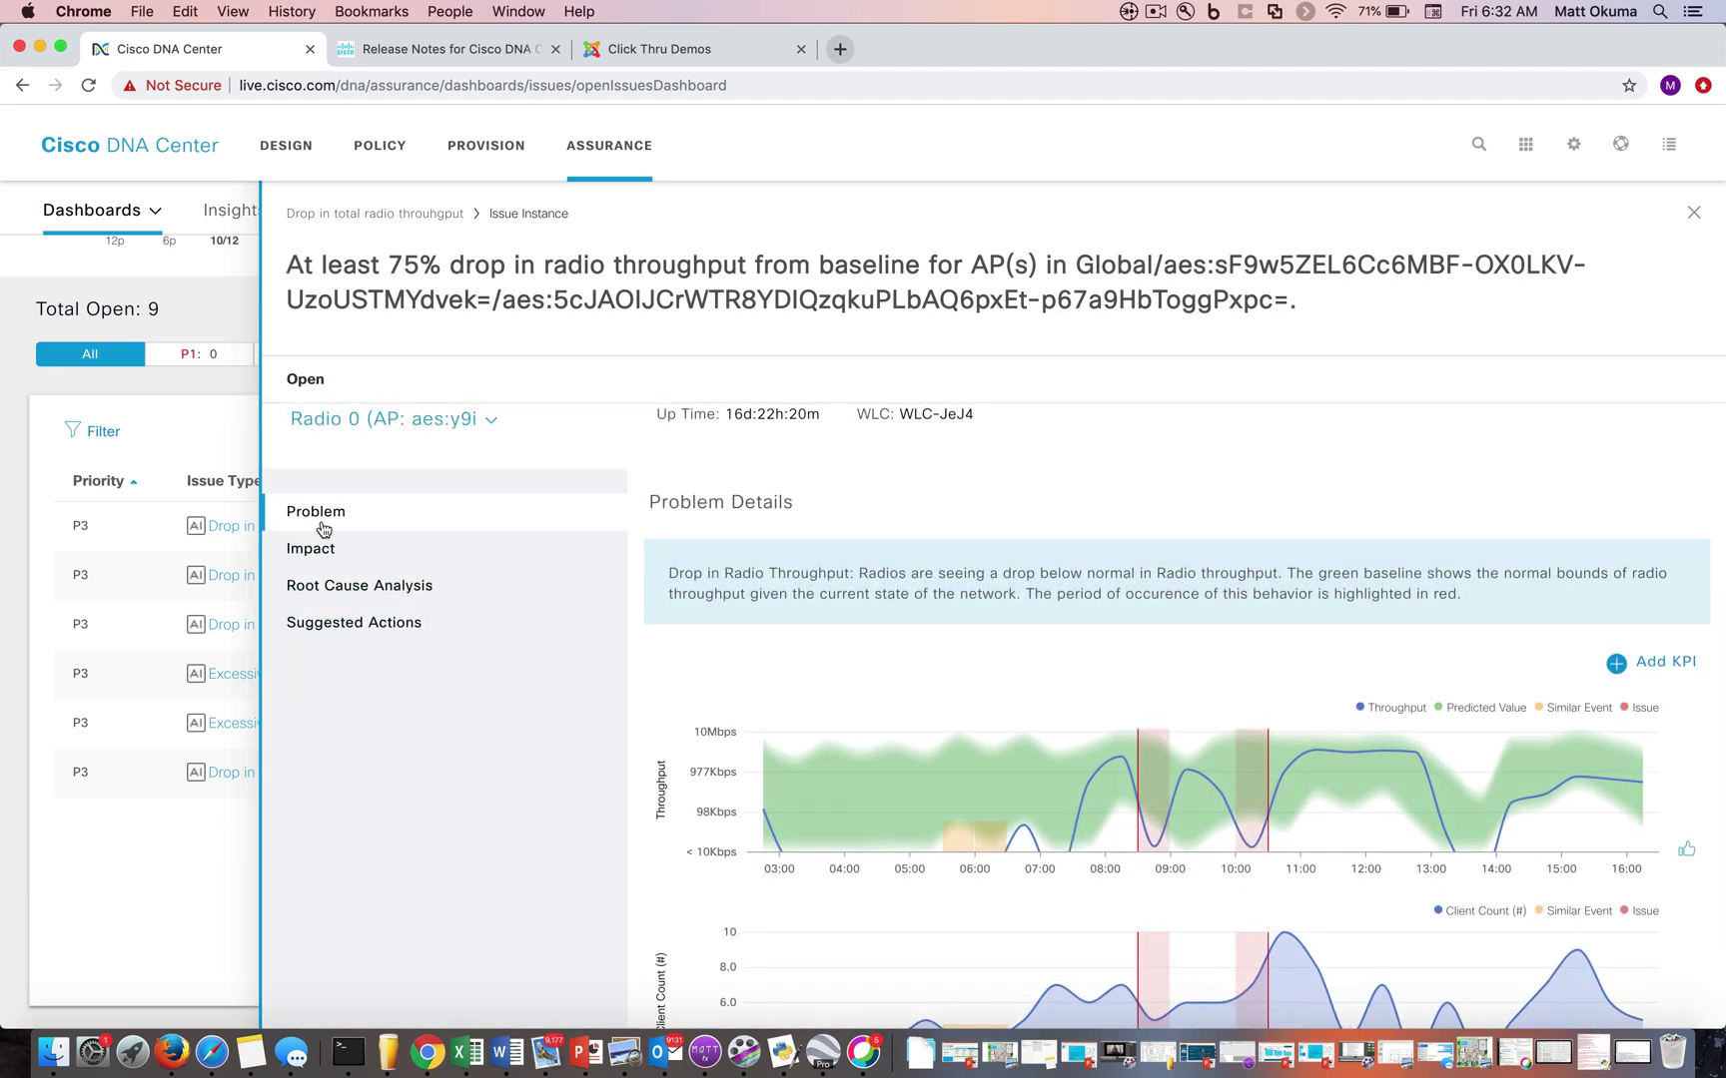
{"action": "left_click", "coordinate": [315, 557]}
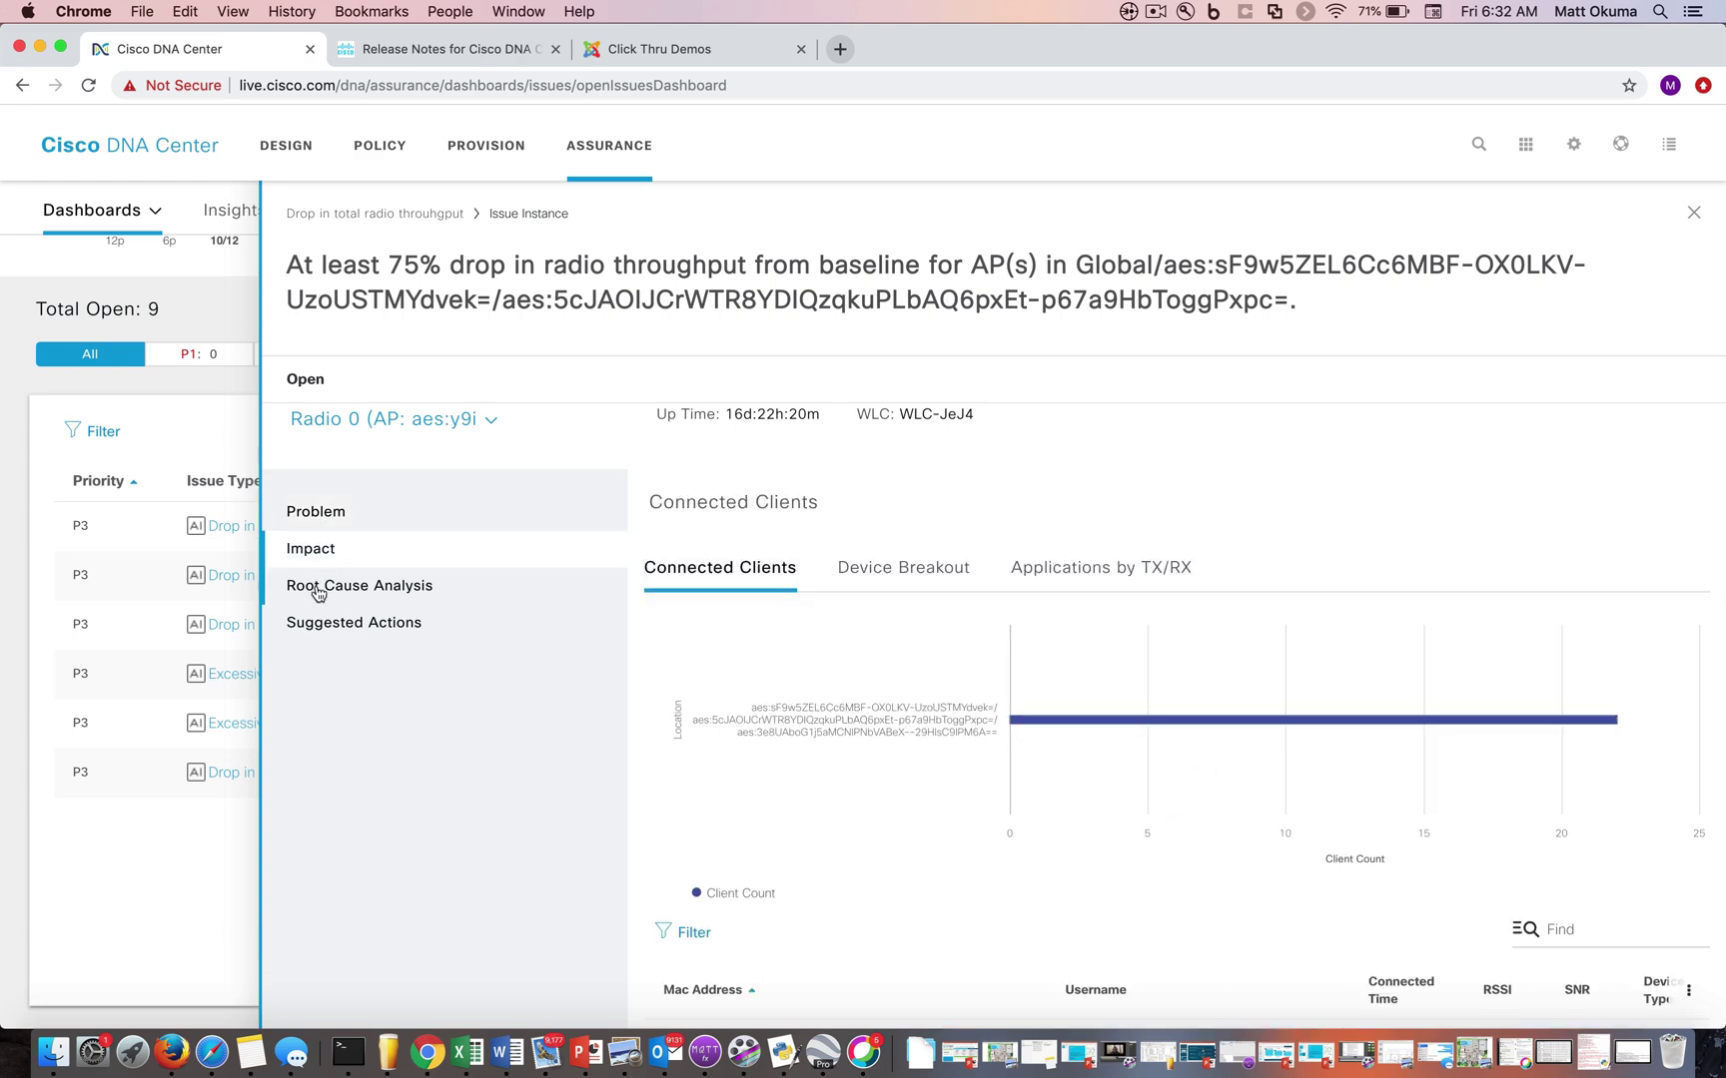
- Show the root cause analysis of the throughput drop and compare the throughput, client count, MAC packet retries and traffic charts
{"action": "left_click", "coordinate": [317, 590]}
{"action": "scroll", "coordinate": [789, 594], "scroll_direction": "down", "scroll_amount": 1}
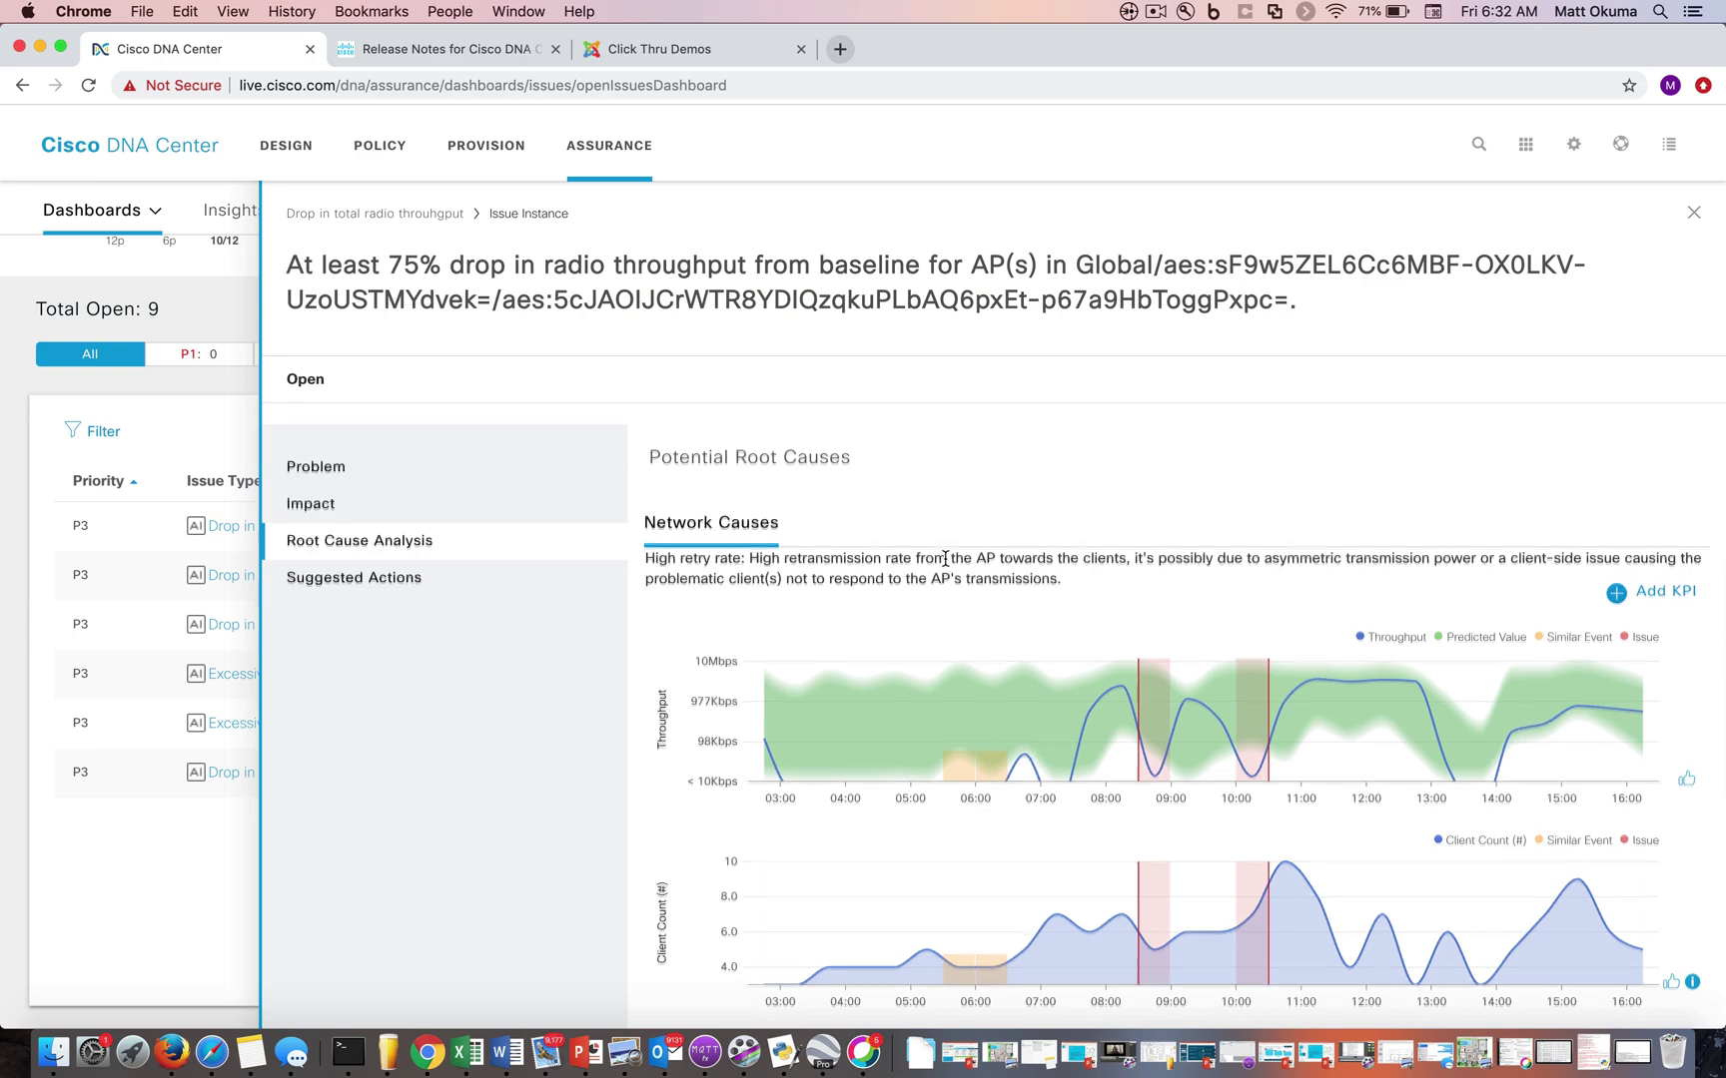
{"action": "scroll", "coordinate": [944, 559], "scroll_direction": "down", "scroll_amount": 5}
{"action": "scroll", "coordinate": [943, 559], "scroll_direction": "down", "scroll_amount": 2}
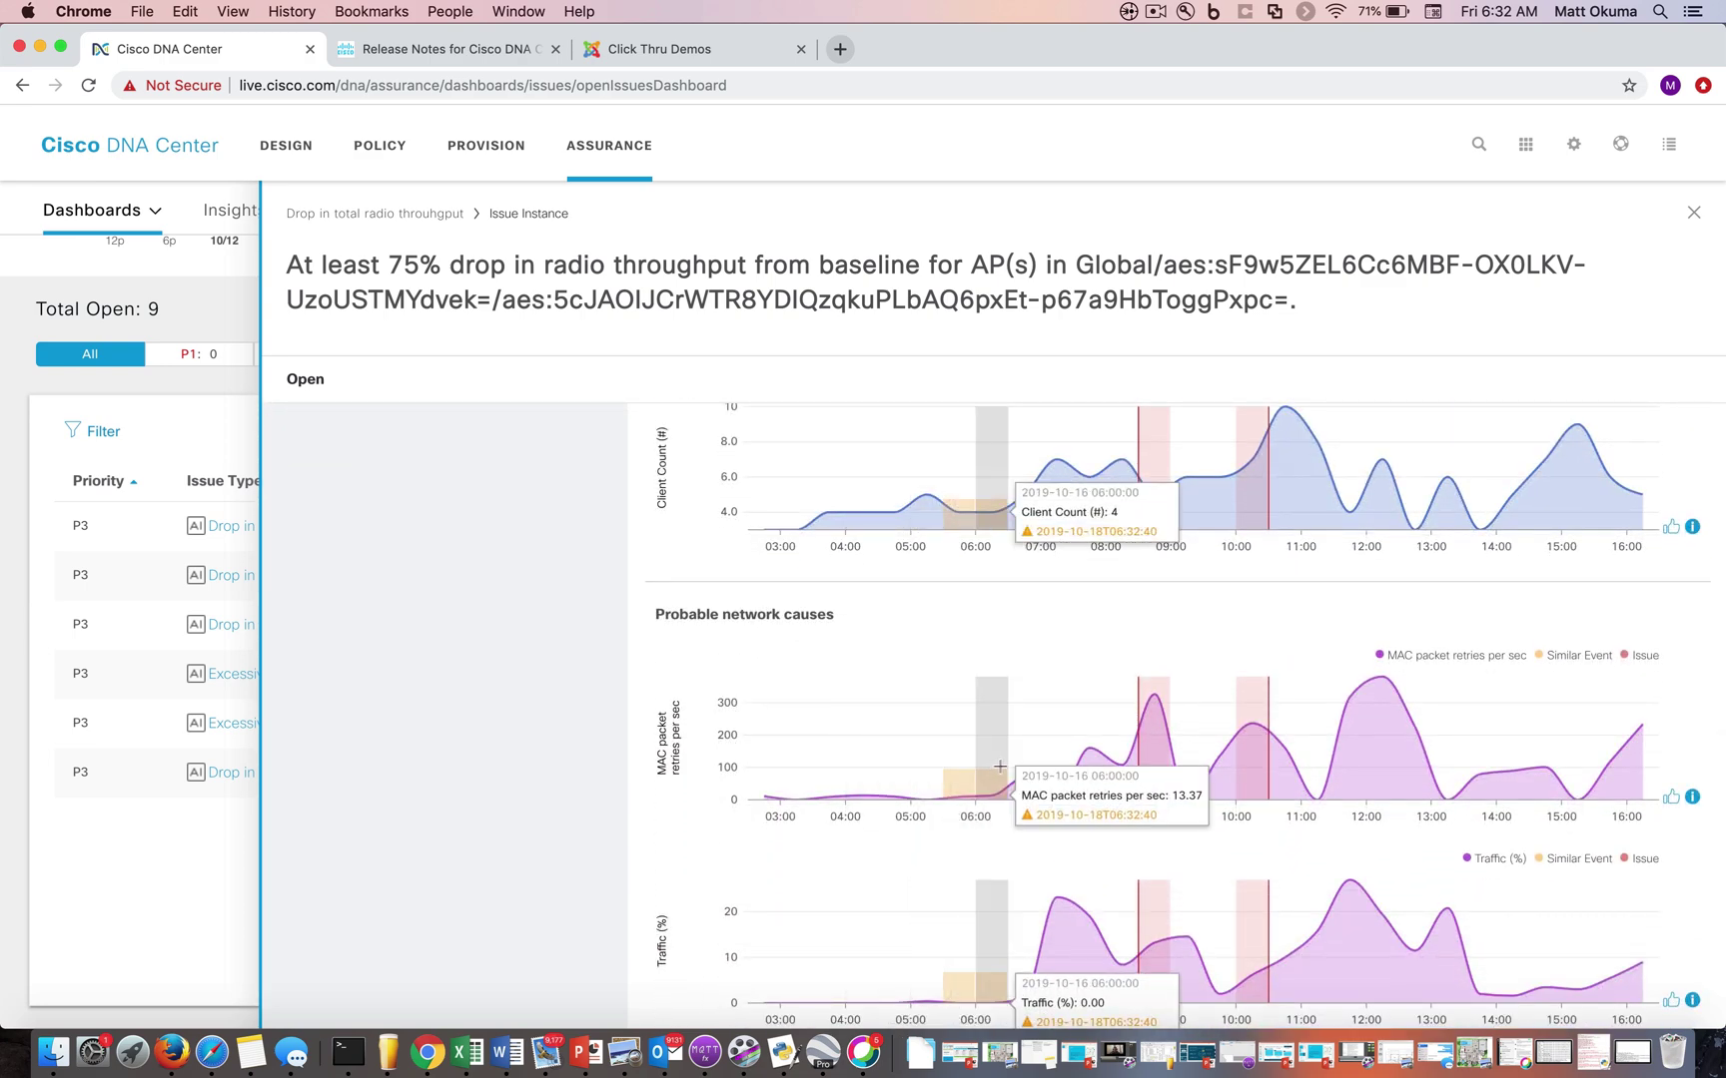
{"action": "scroll", "coordinate": [1103, 771], "scroll_direction": "down", "scroll_amount": 2}
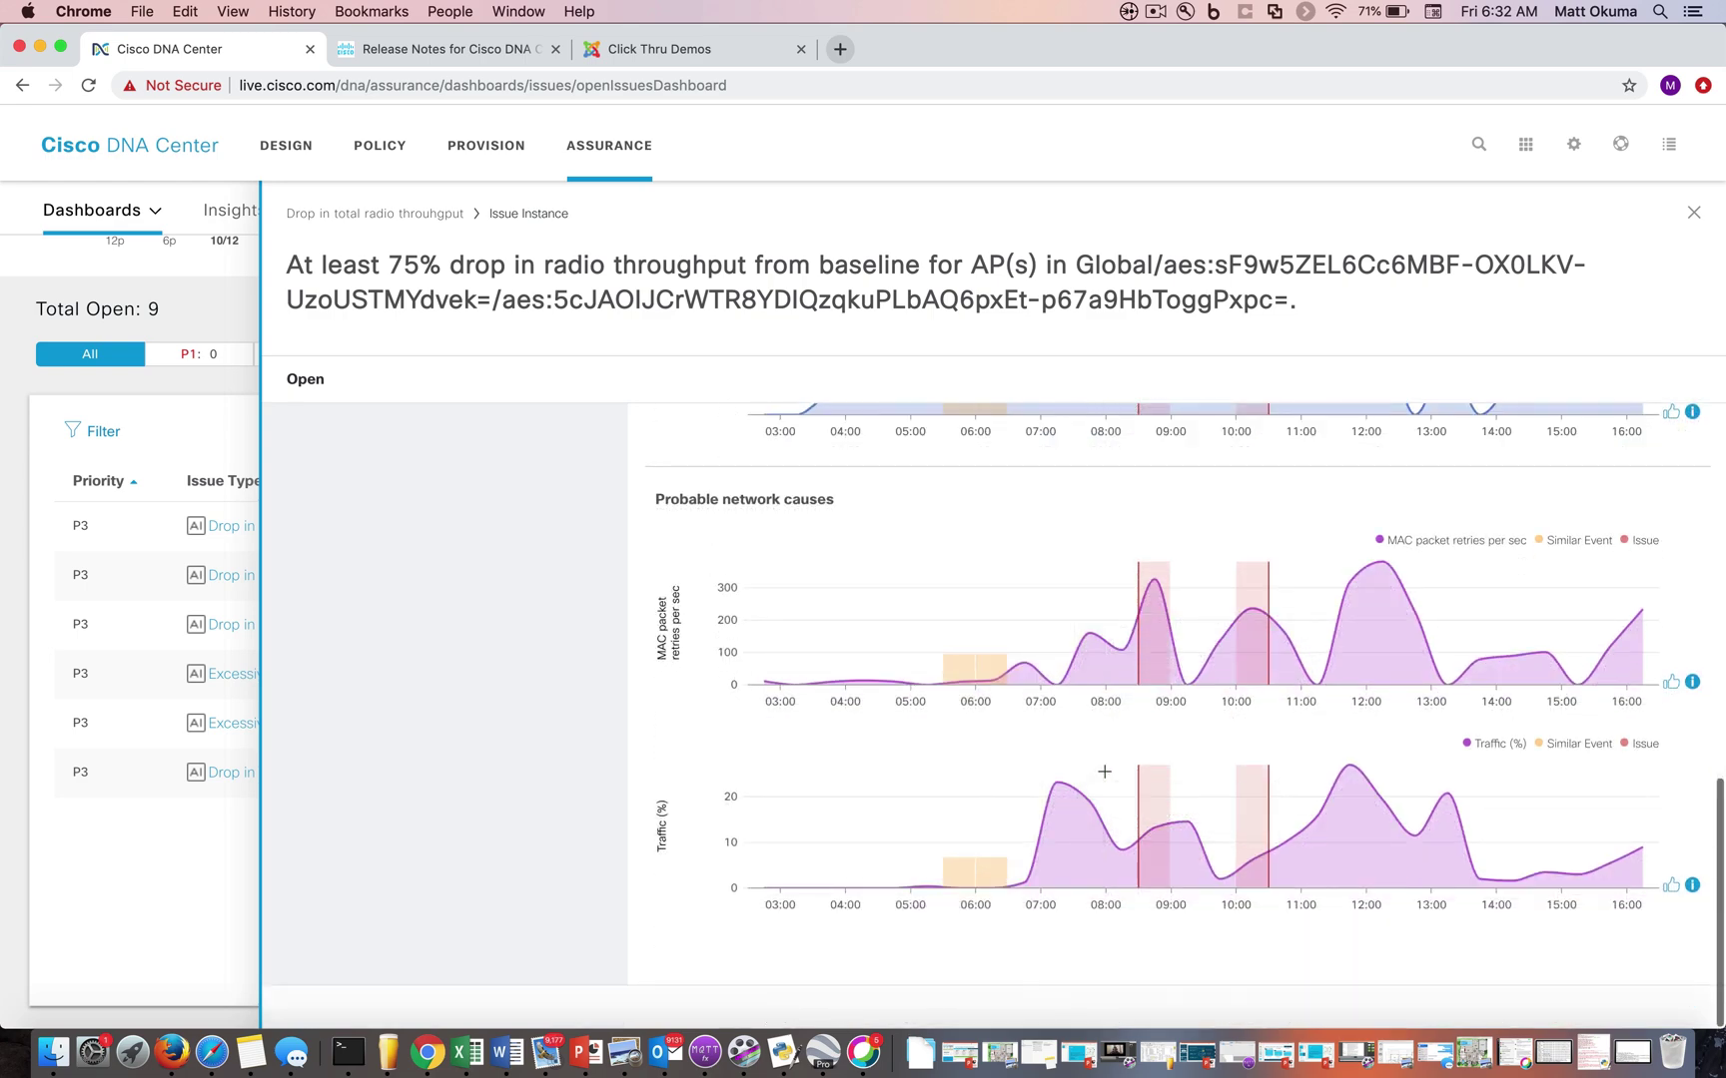
- Review the suggested actions for the radio throughput drop and return to the list of AI-driven issues
{"action": "scroll", "coordinate": [1103, 768], "scroll_direction": "up", "scroll_amount": 6}
{"action": "scroll", "coordinate": [1104, 771], "scroll_direction": "up", "scroll_amount": 3}
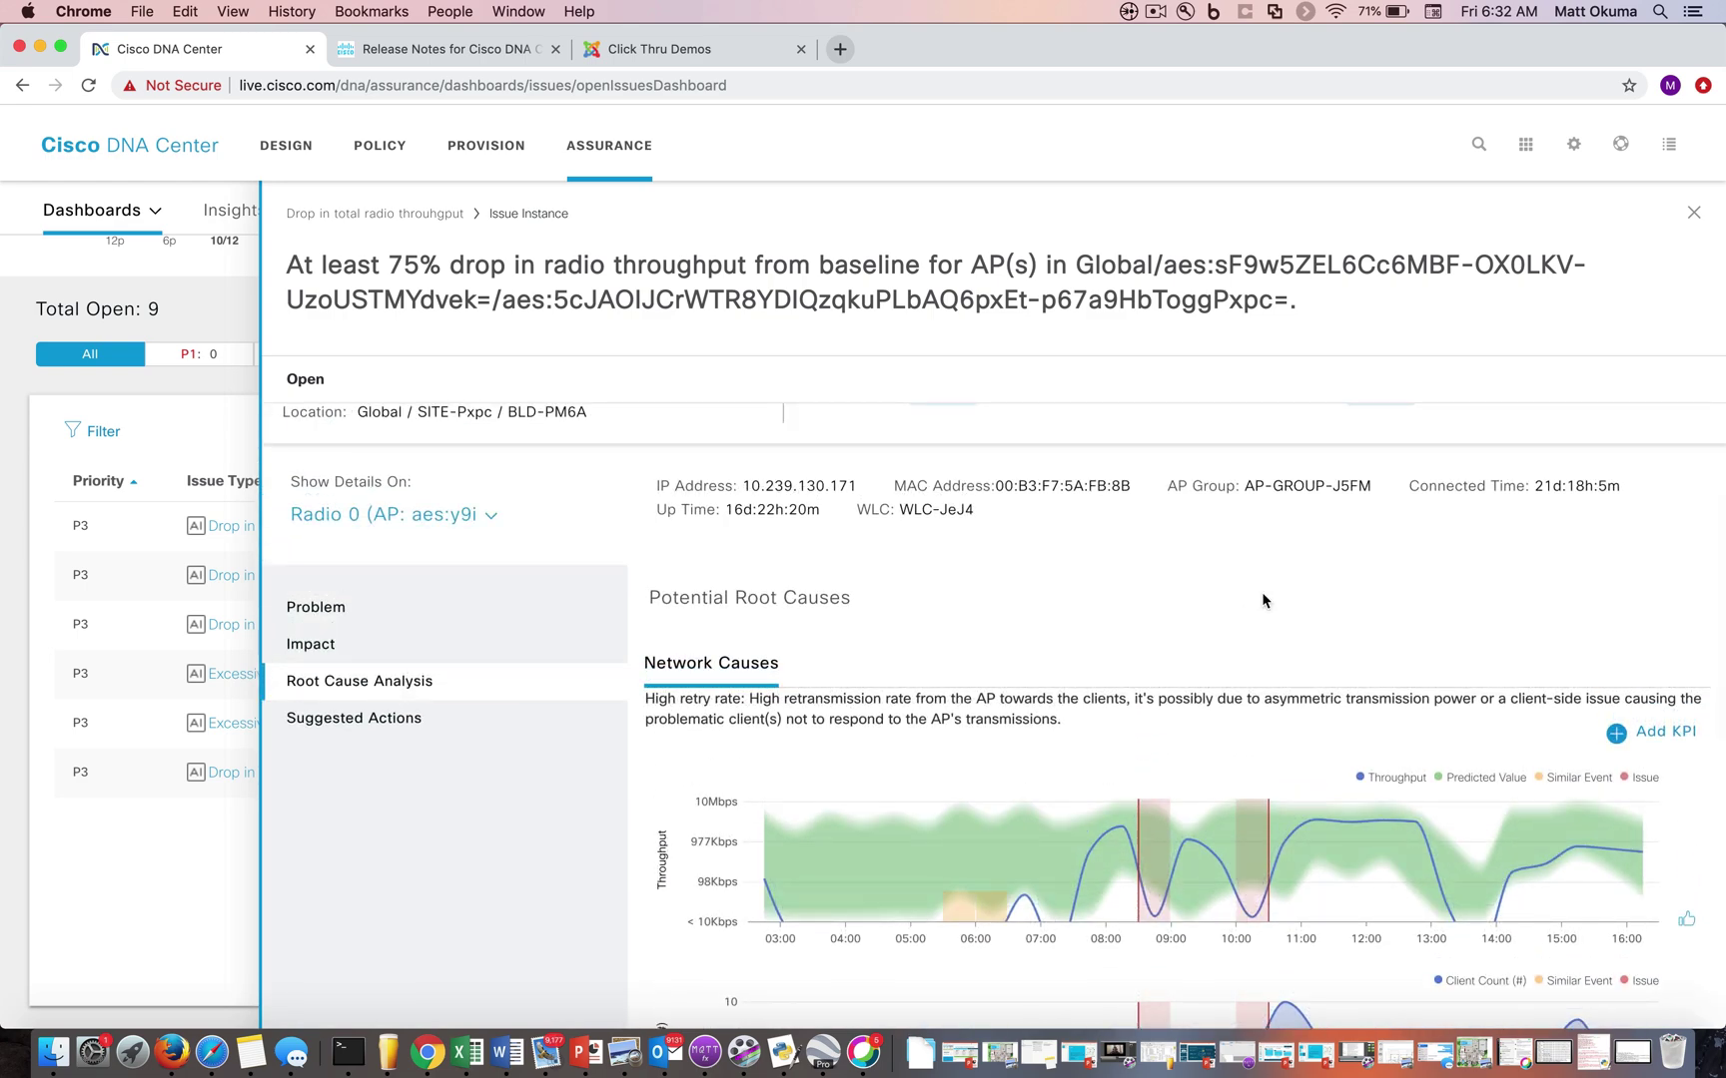
{"action": "left_click", "coordinate": [455, 725]}
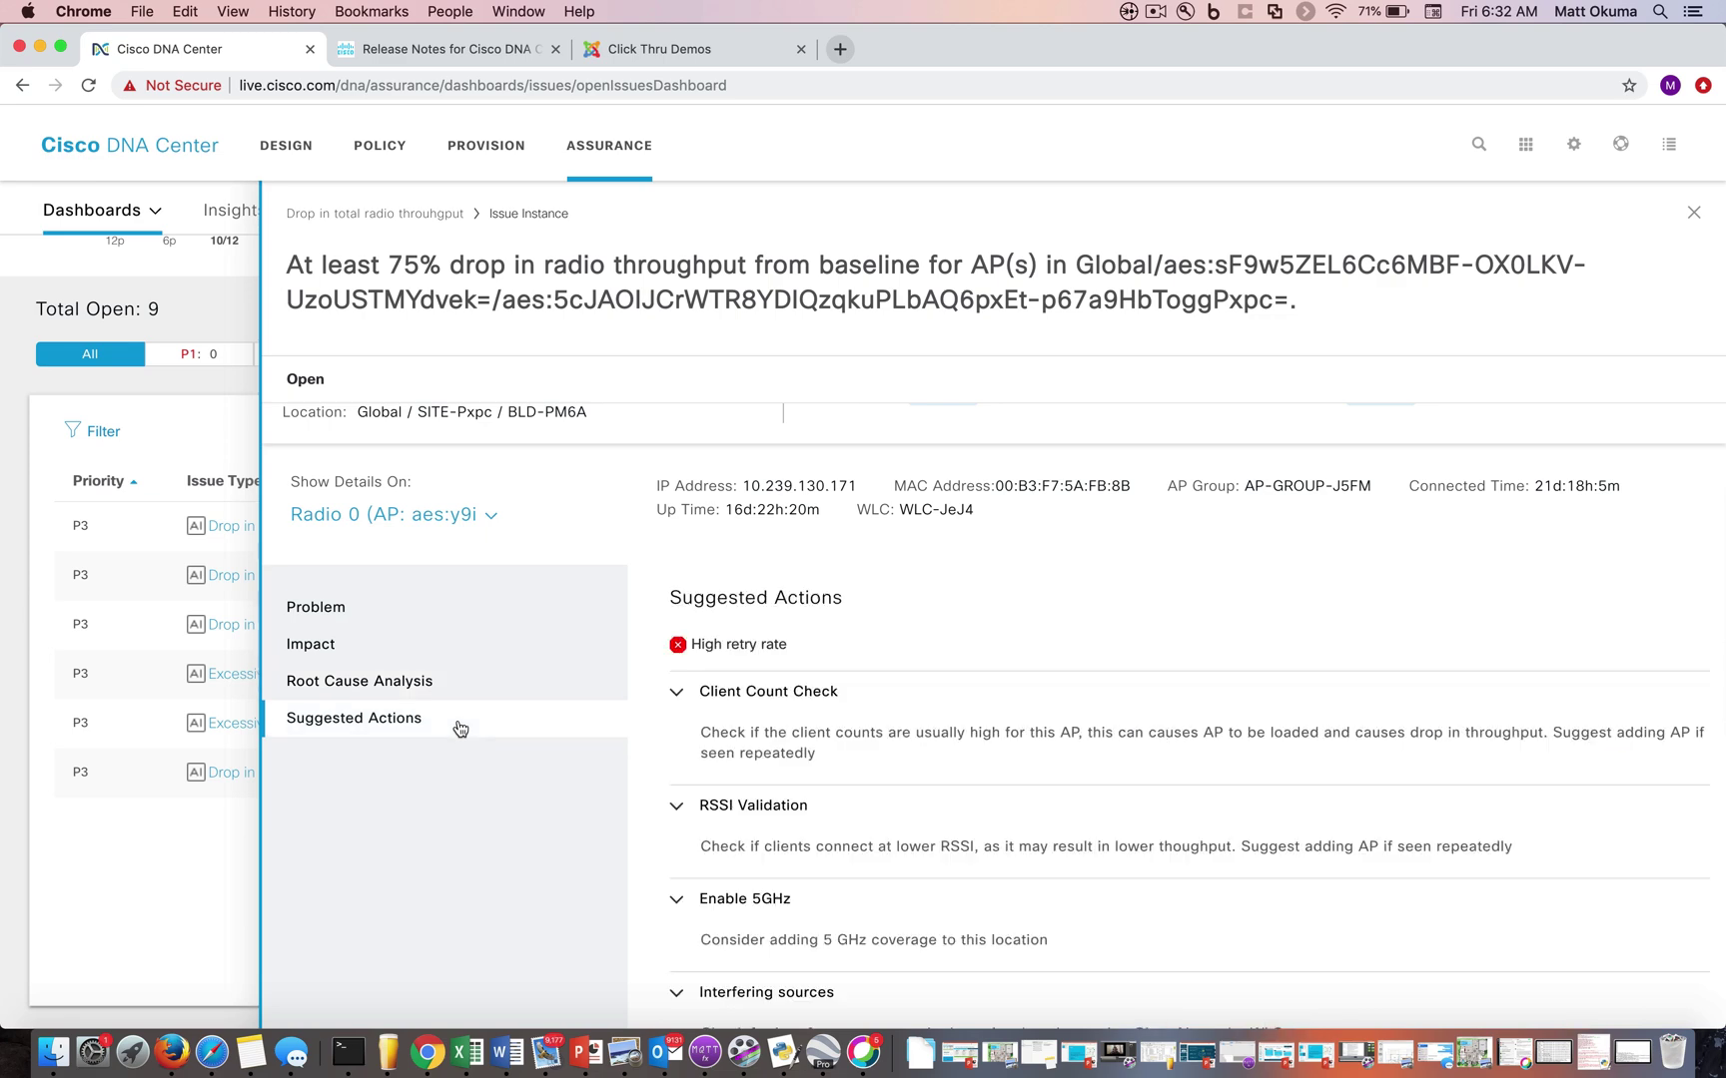
{"action": "scroll", "coordinate": [817, 587], "scroll_direction": "down", "scroll_amount": 3}
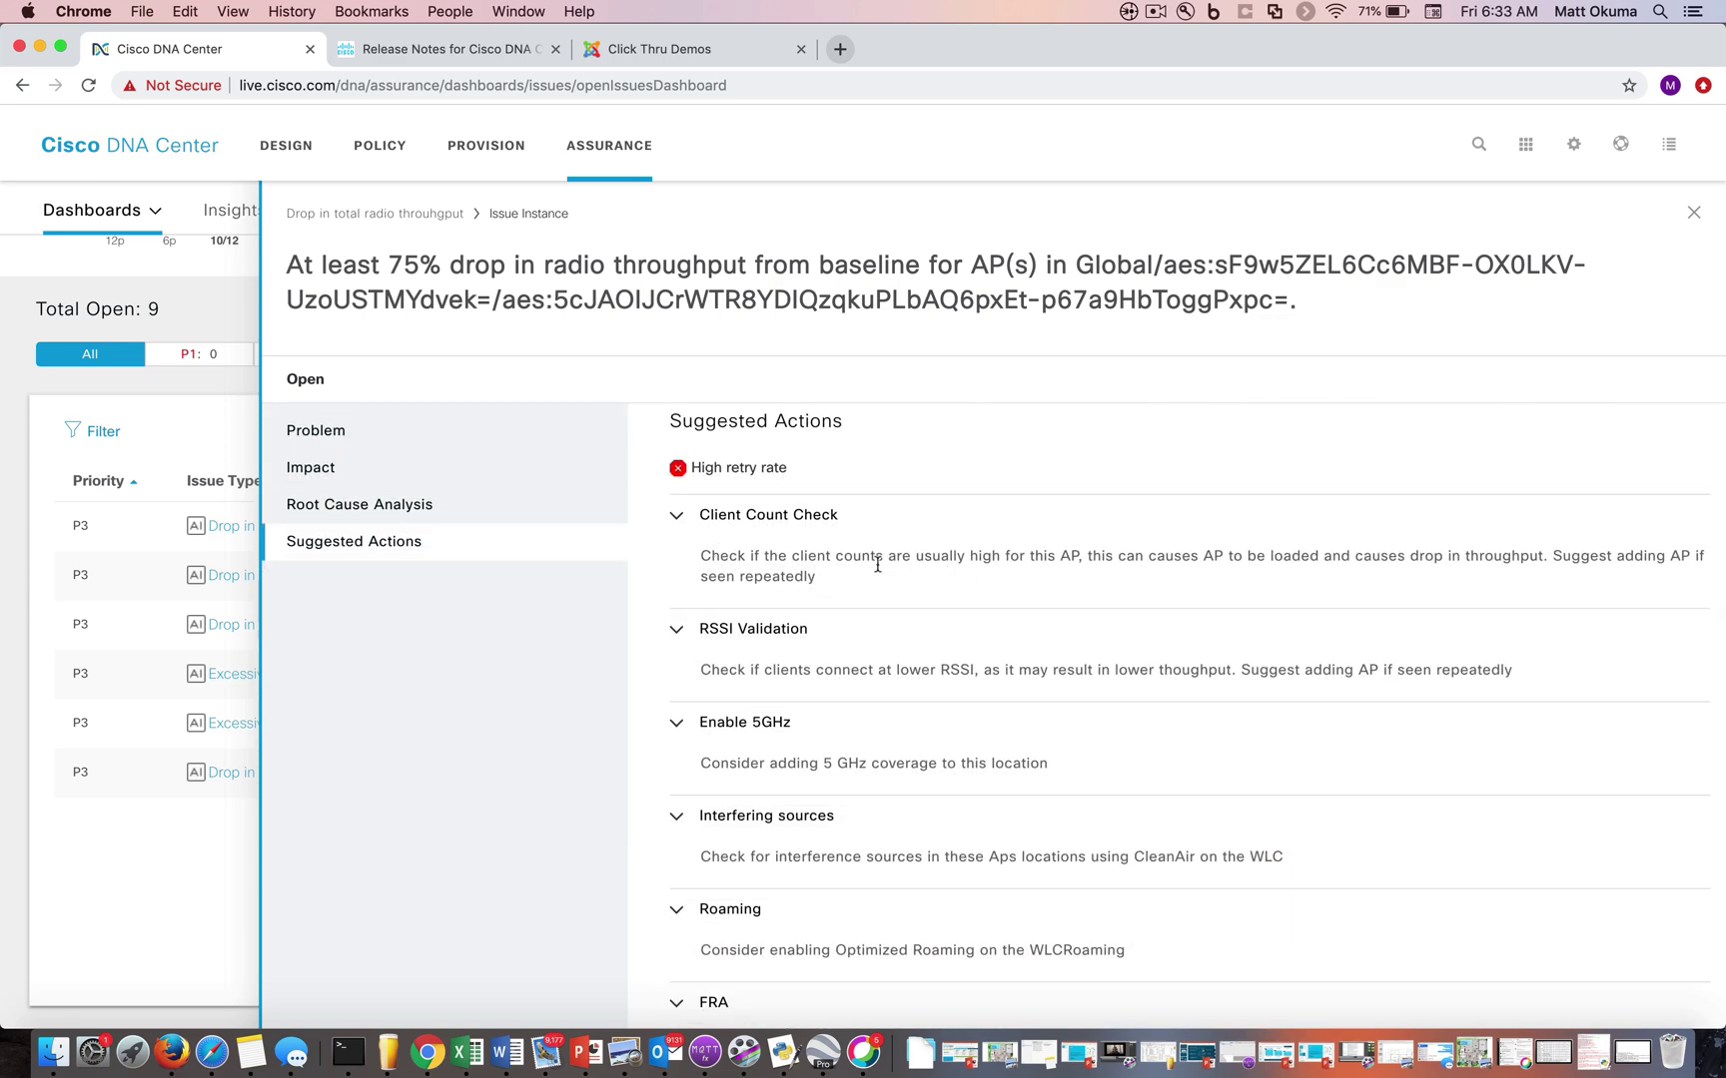
{"action": "scroll", "coordinate": [1008, 498], "scroll_direction": "down", "scroll_amount": 2}
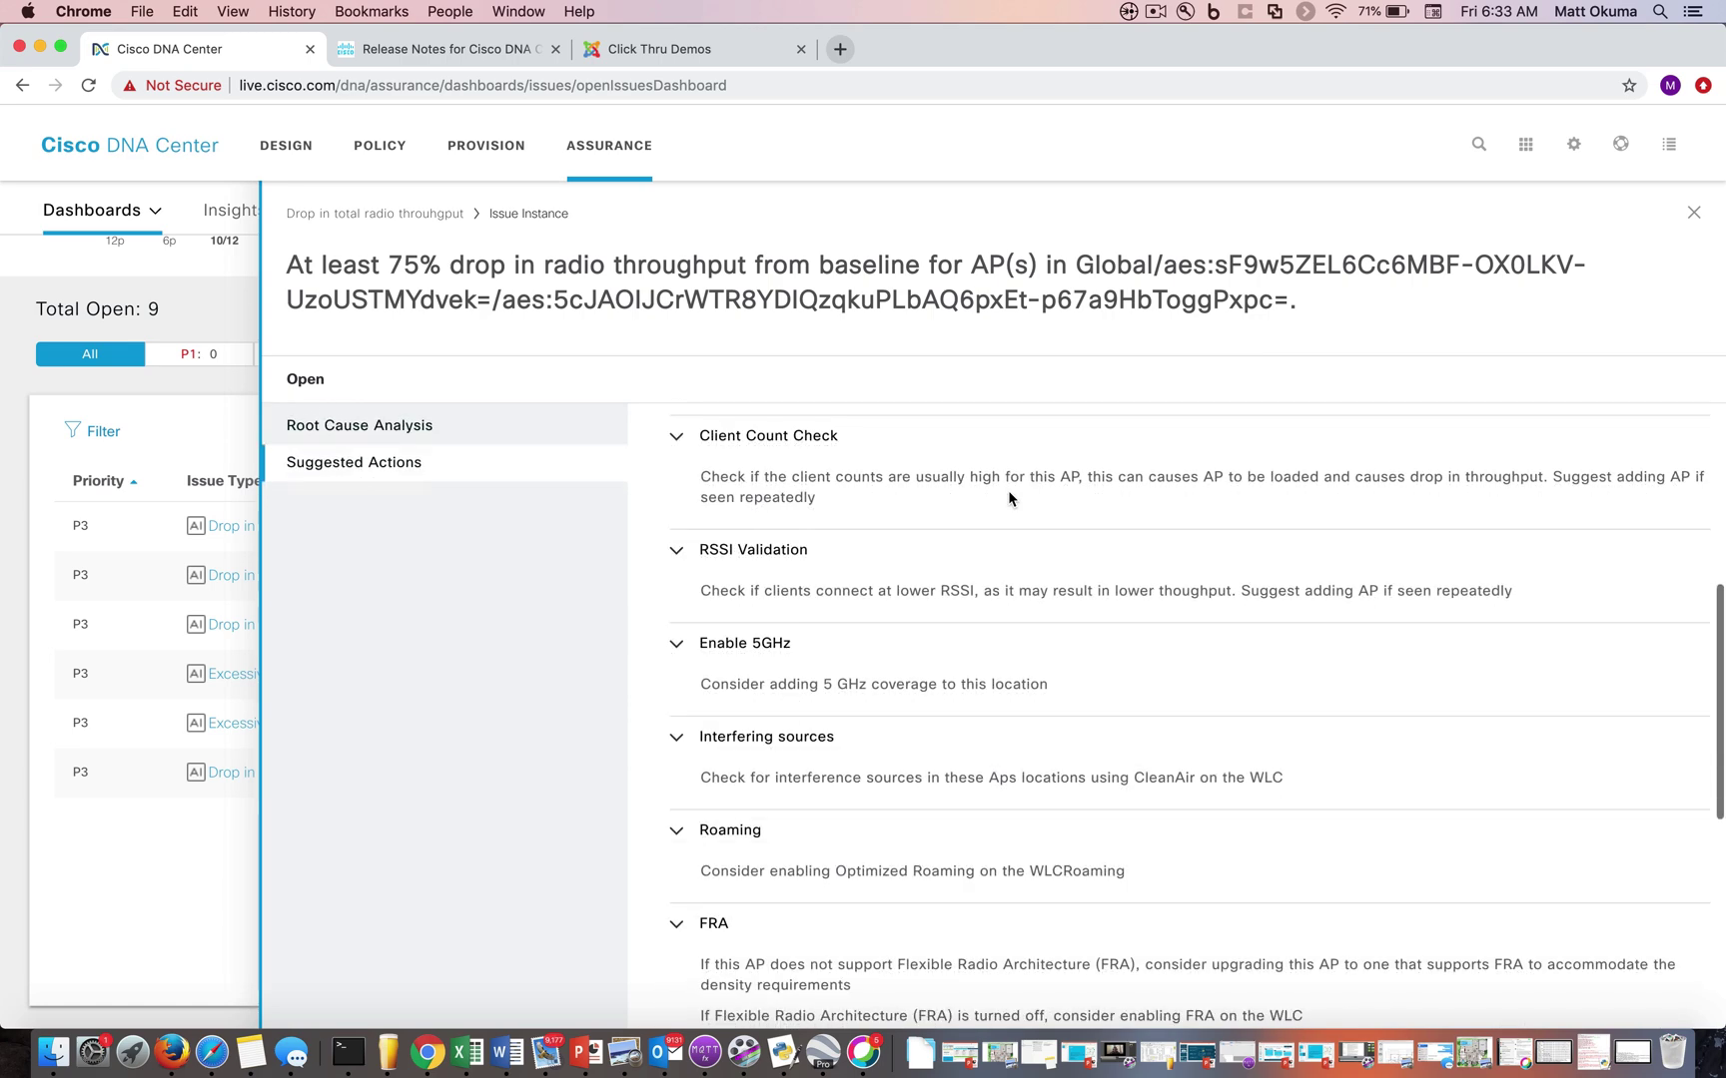
{"action": "scroll", "coordinate": [1008, 498], "scroll_direction": "down", "scroll_amount": 3}
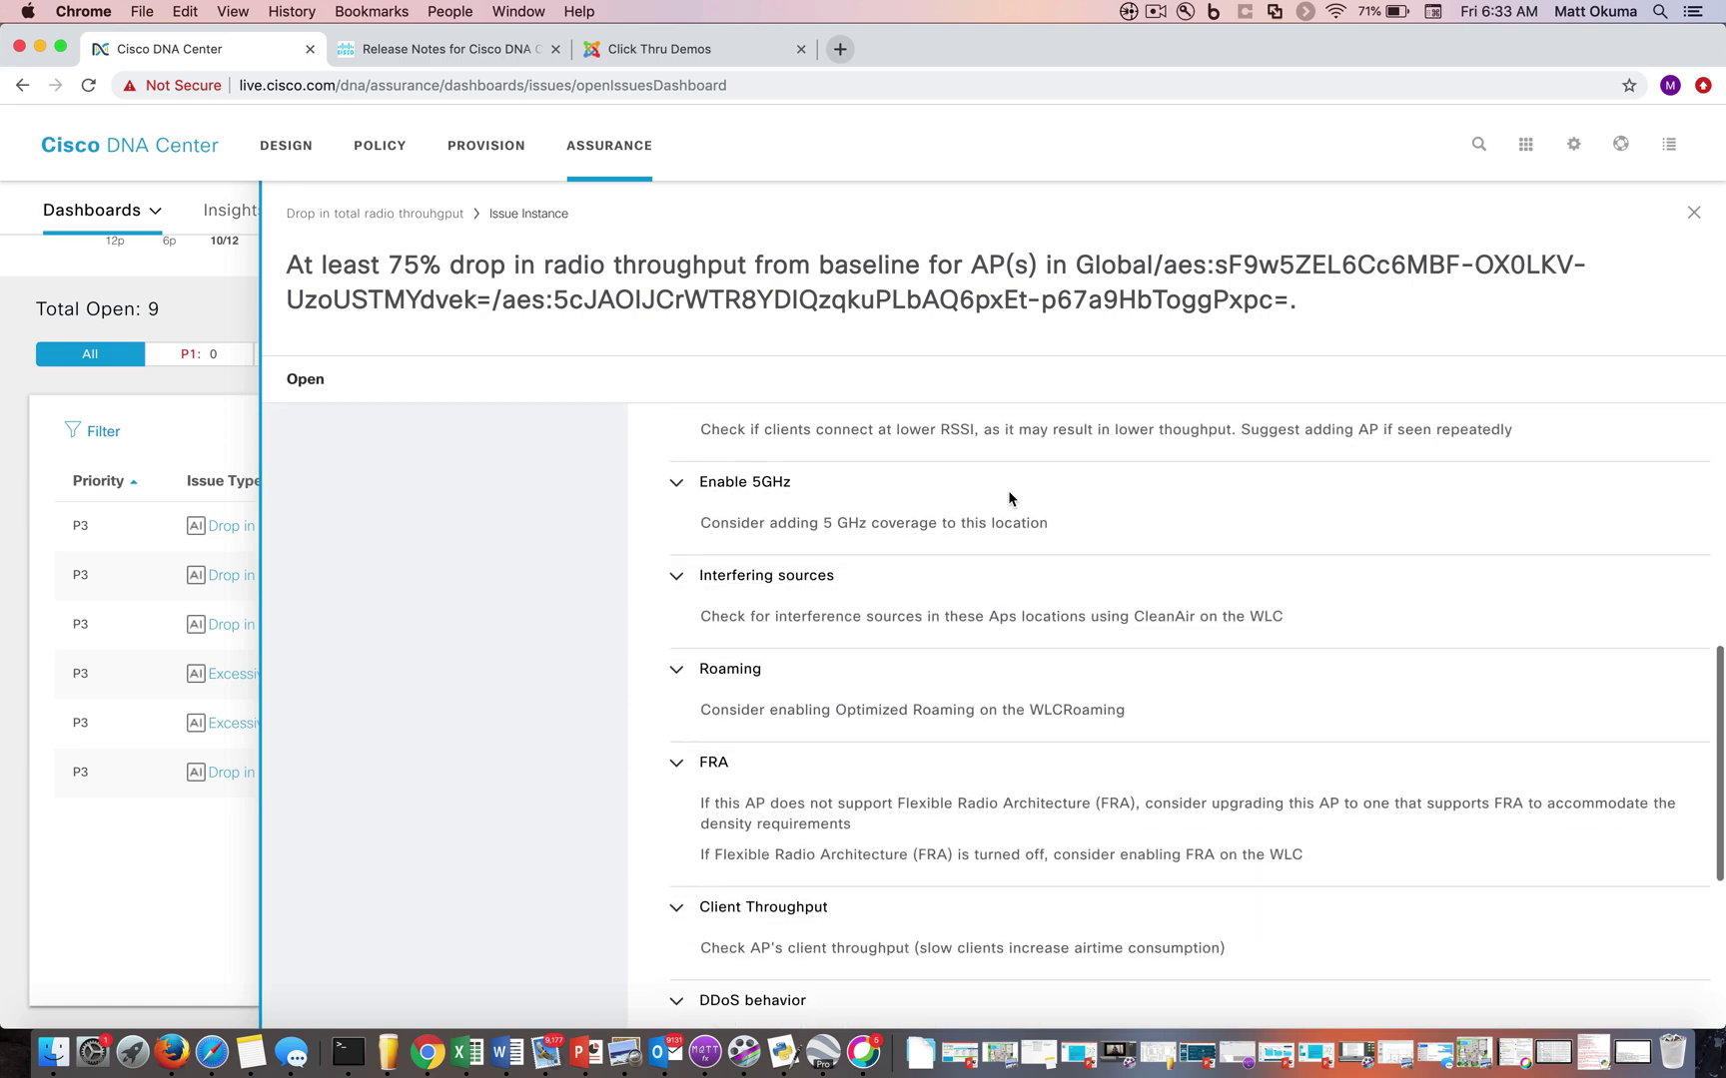
{"action": "scroll", "coordinate": [1009, 499], "scroll_direction": "down", "scroll_amount": 2}
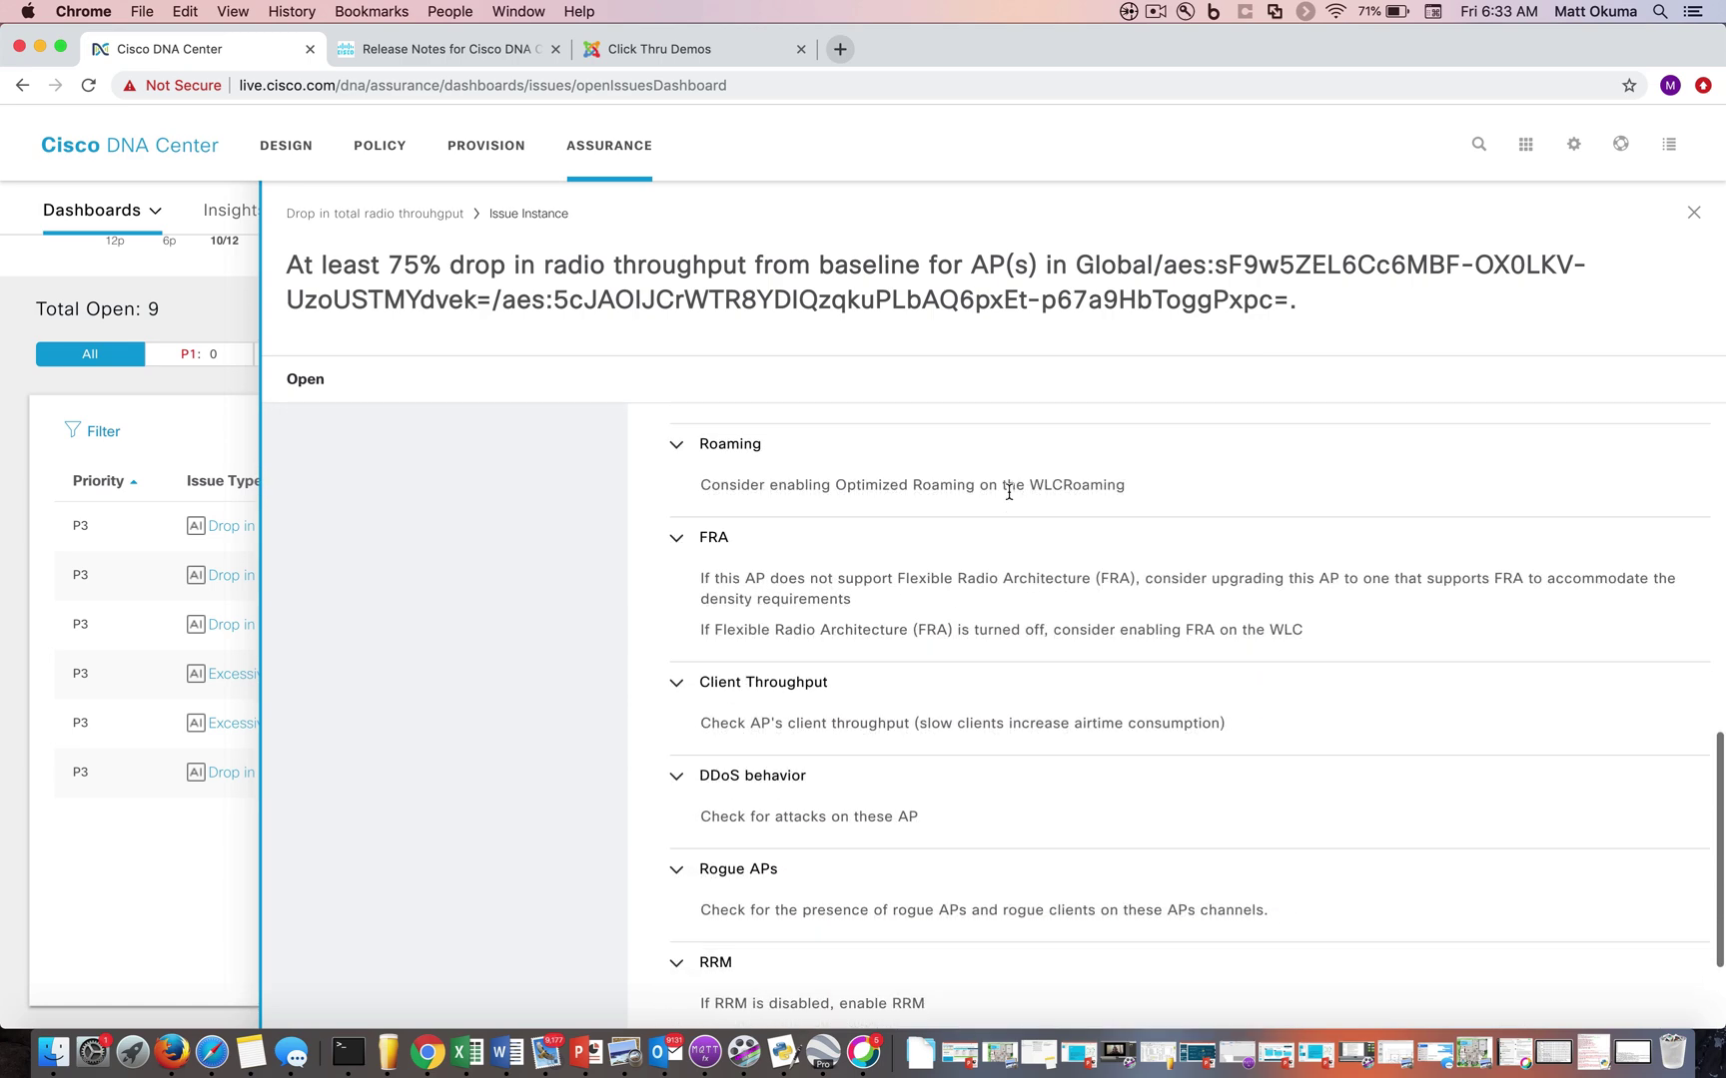
{"action": "scroll", "coordinate": [1002, 519], "scroll_direction": "up", "scroll_amount": 3}
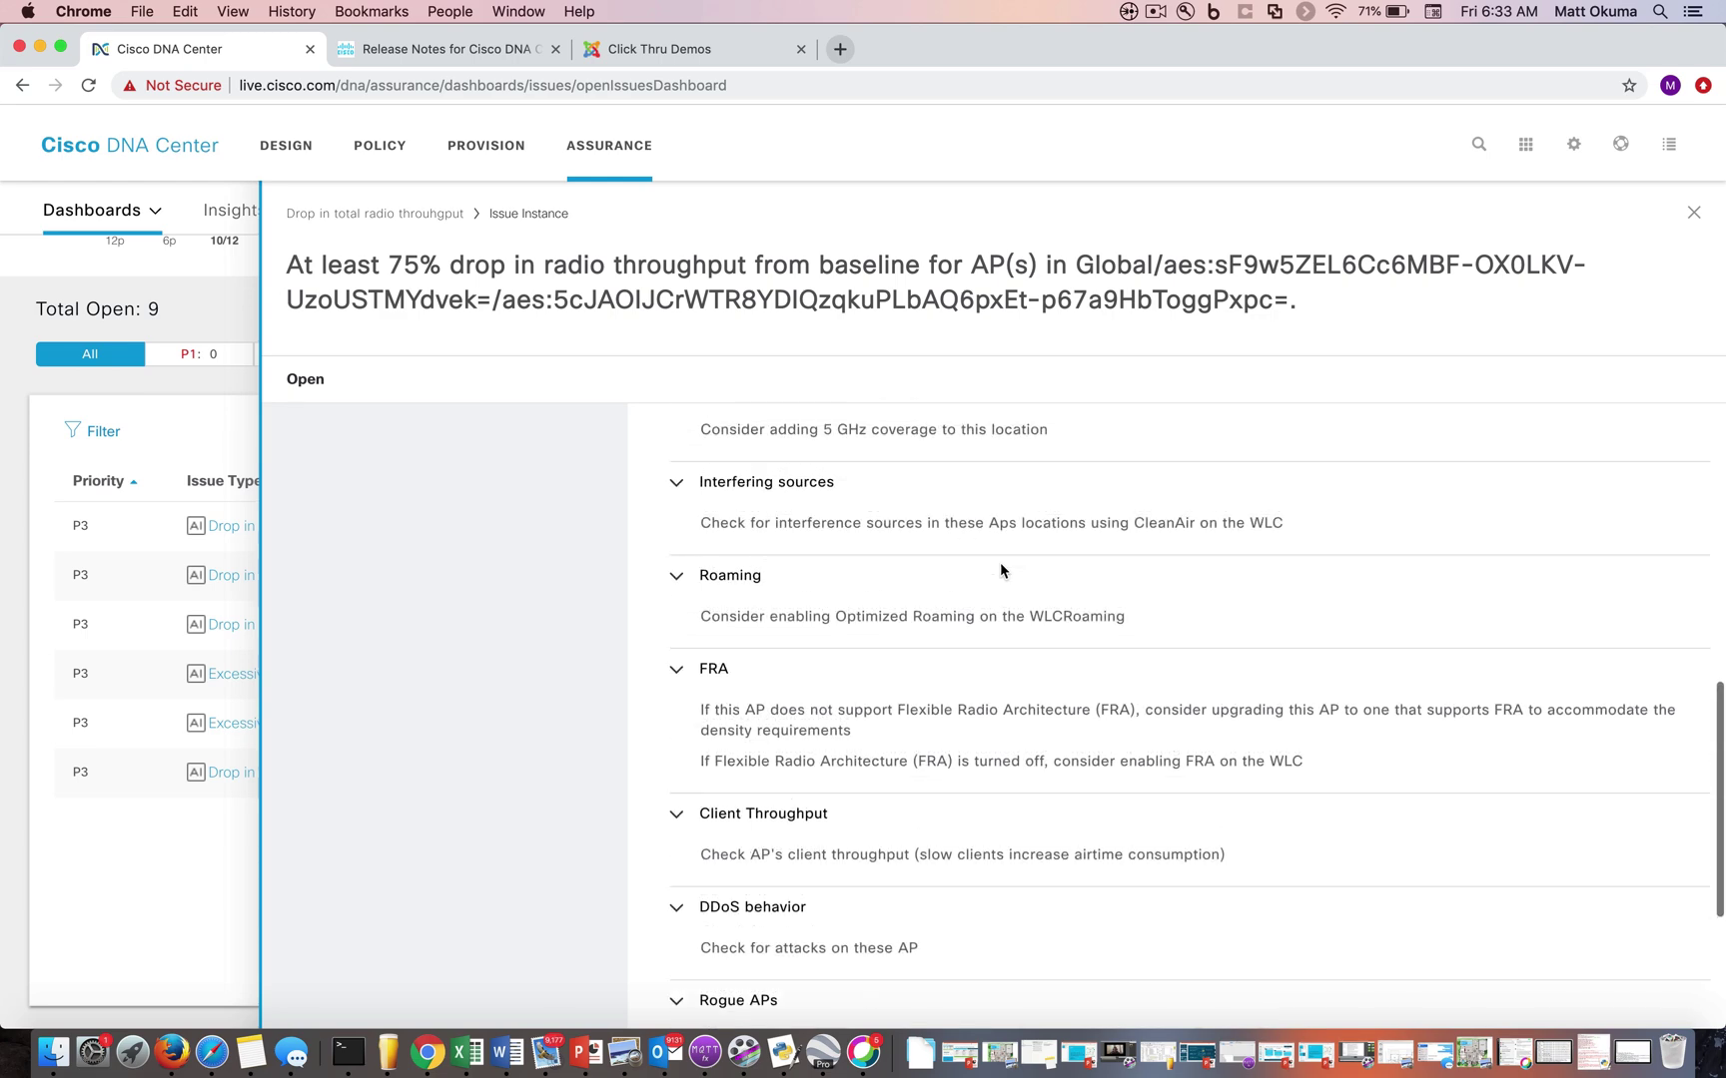
{"action": "left_click", "coordinate": [1694, 214]}
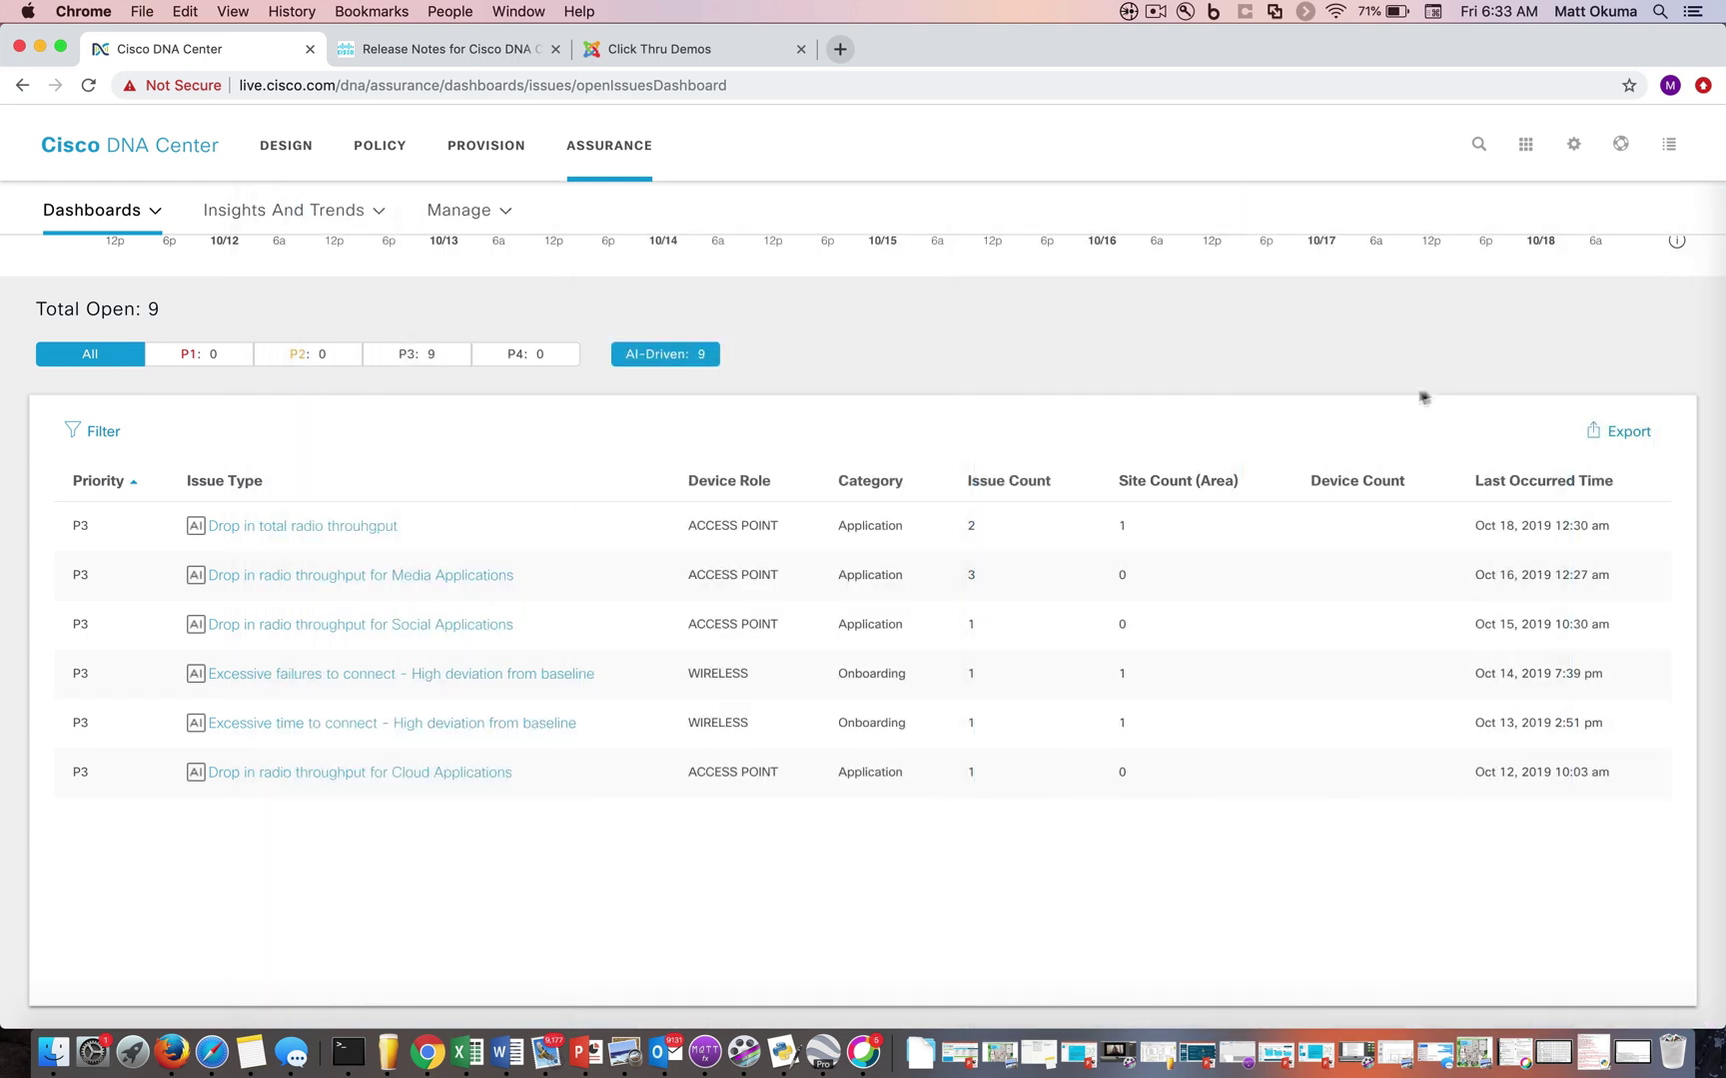
{"action": "mouse_move", "coordinate": [666, 356]}
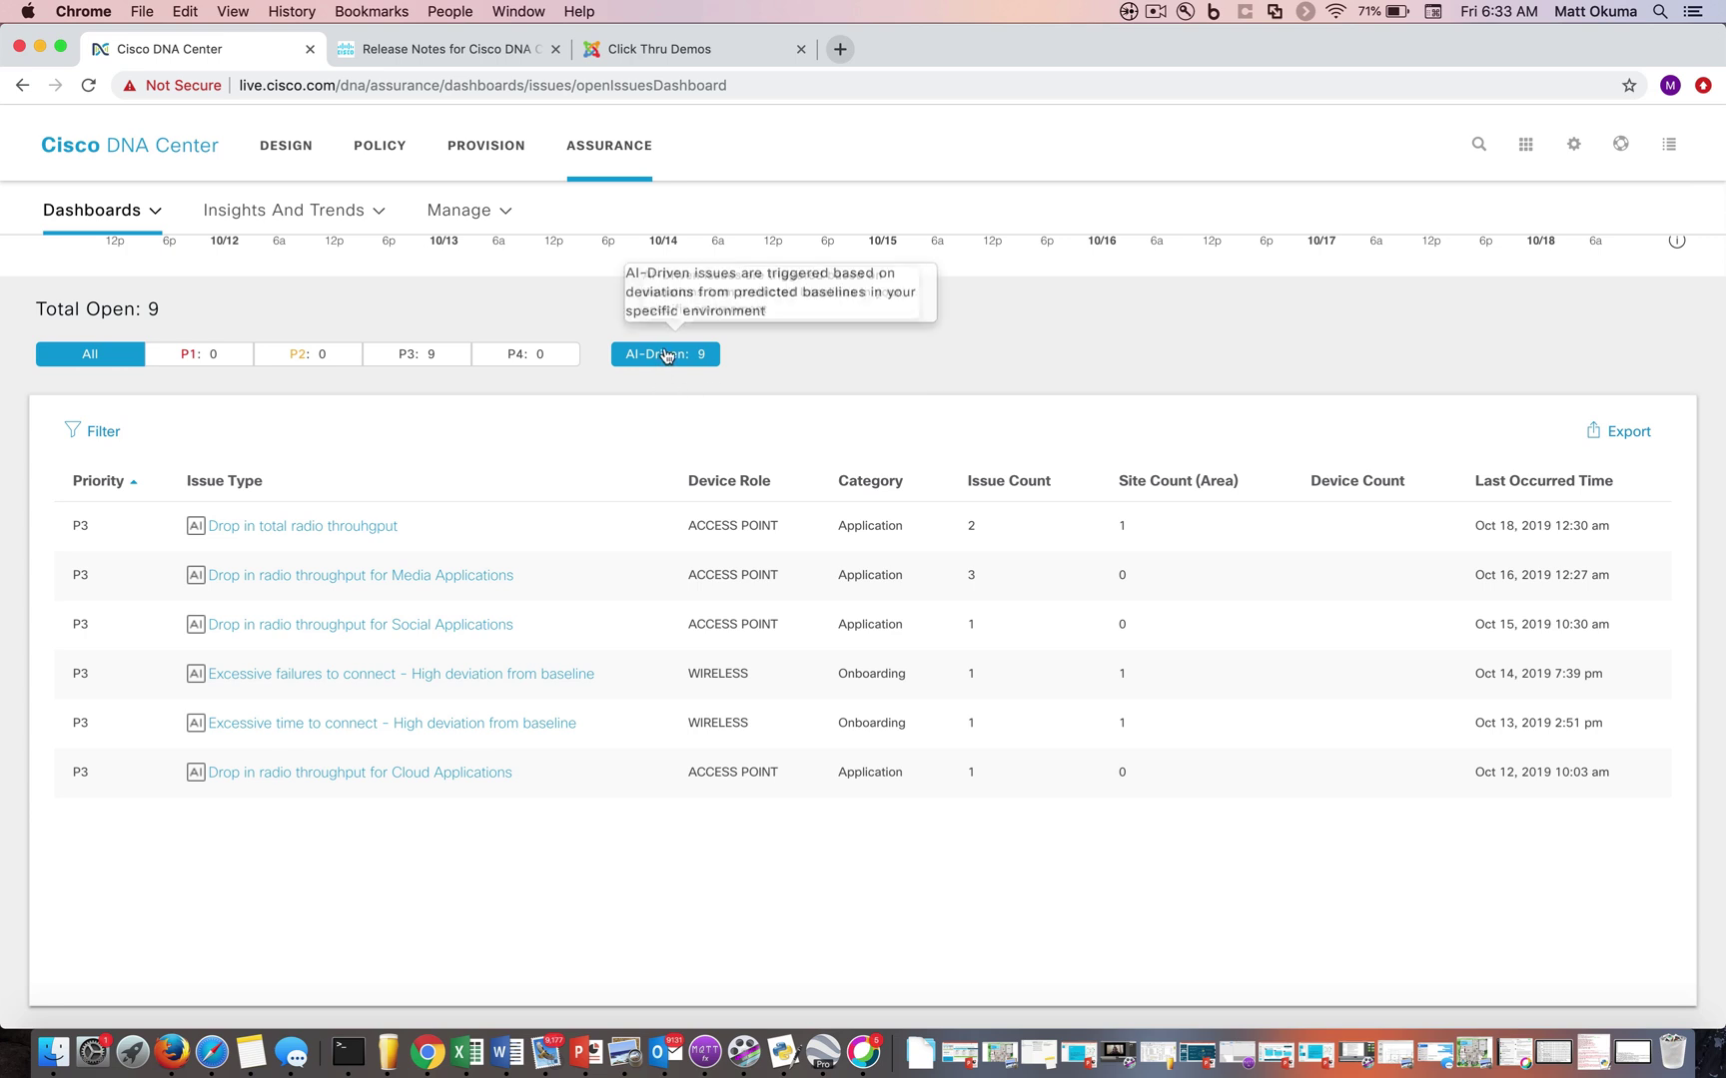